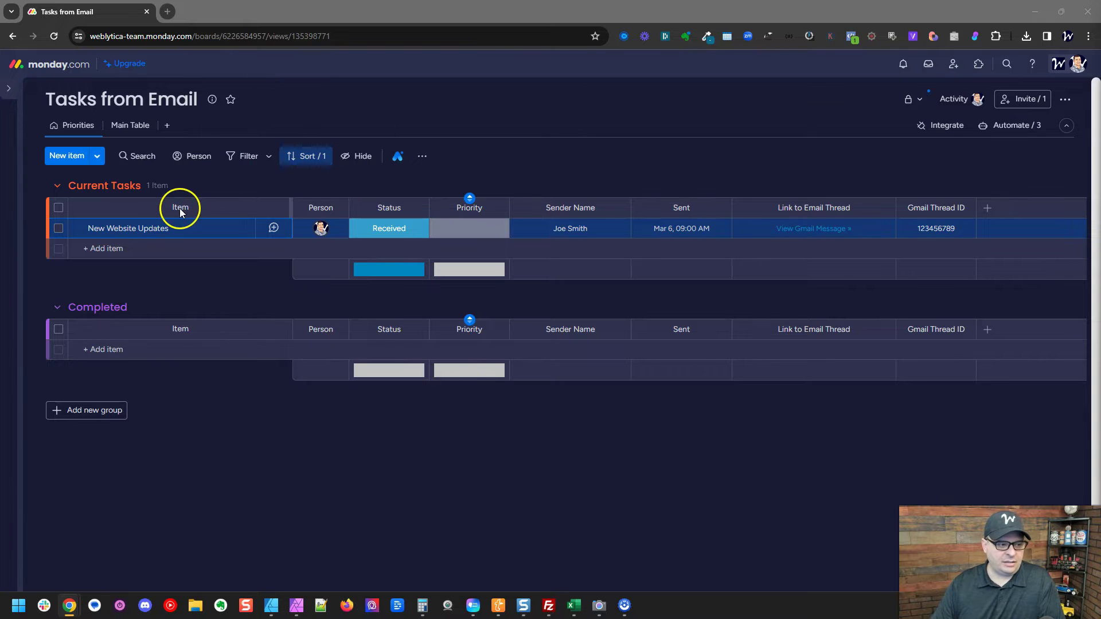
Inspect the New Website Updates item's Person, Priority, Sender Name, Sent and Link cells without editing them.
left_click(157, 225)
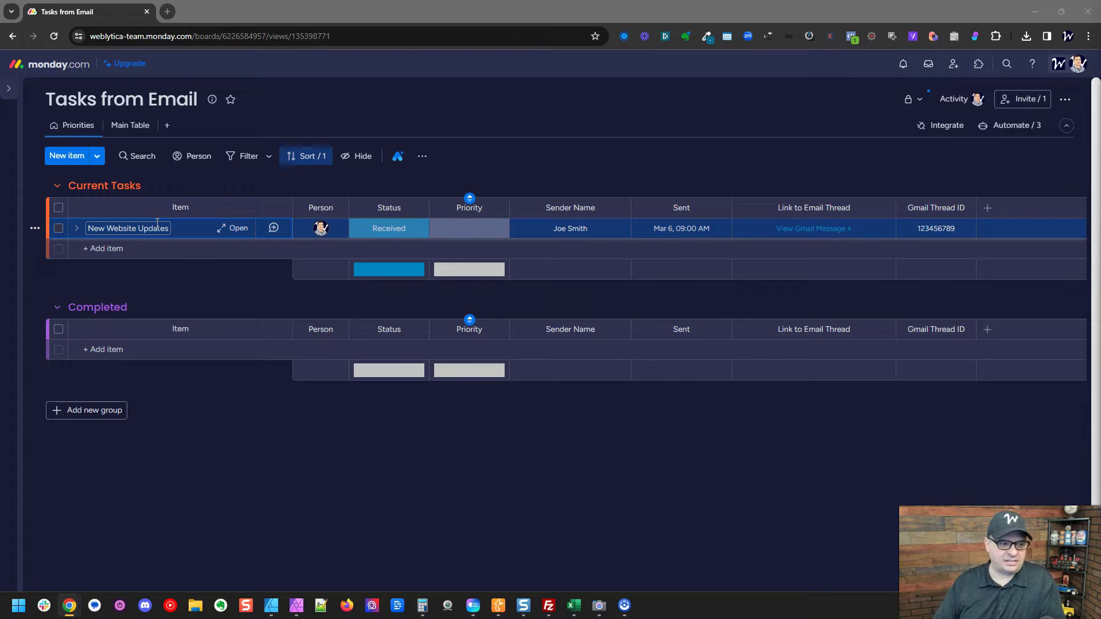
left_click(314, 232)
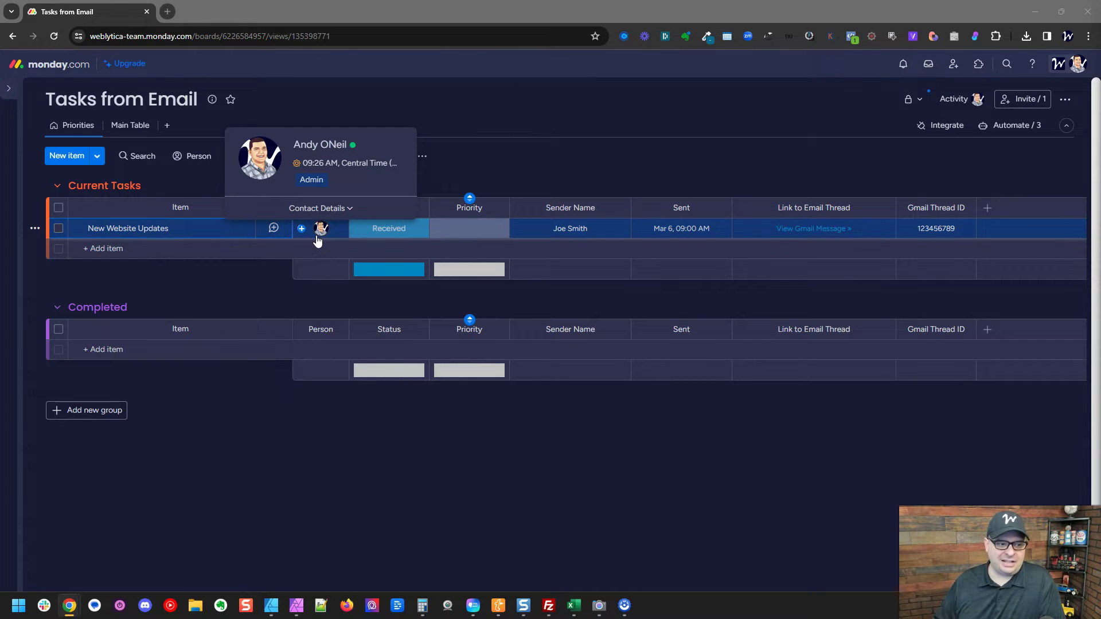
left_click(457, 162)
left_click(413, 185)
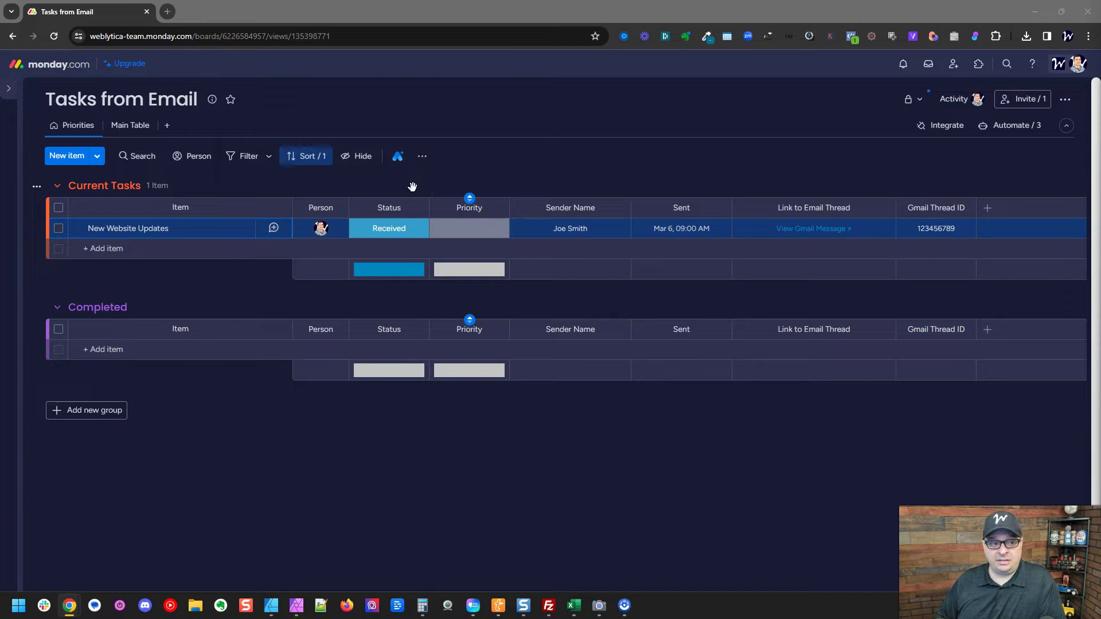
left_click(467, 230)
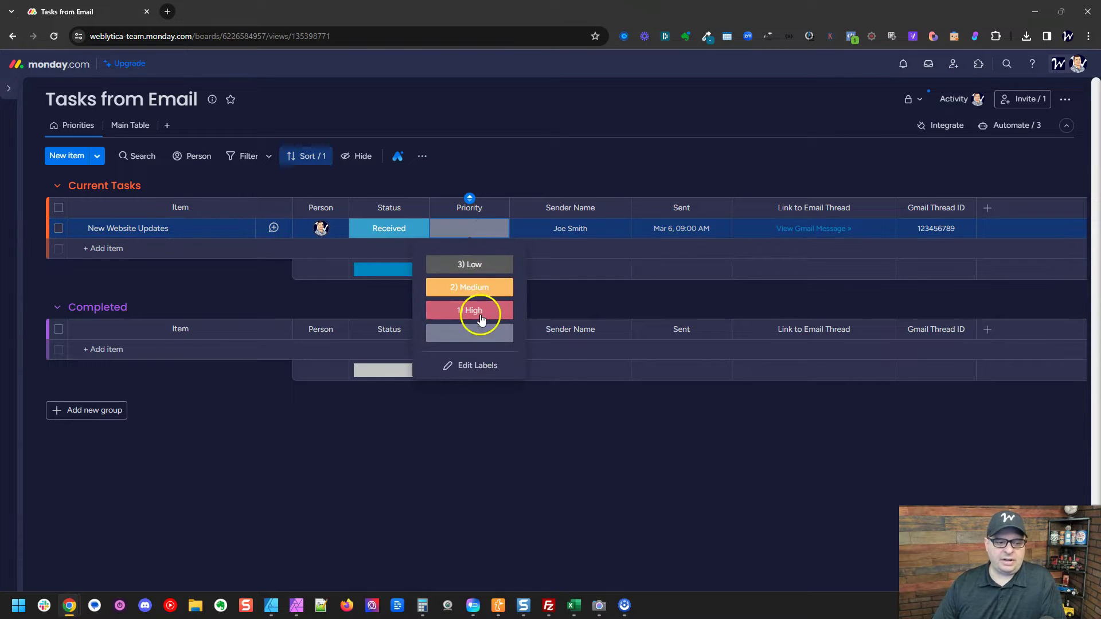
left_click(594, 226)
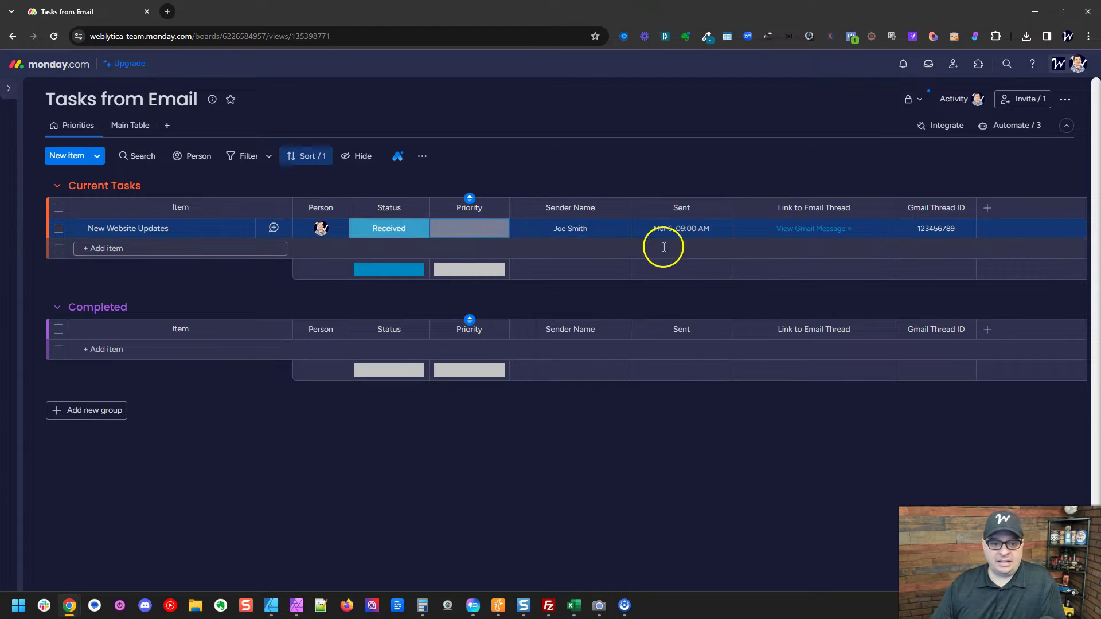
left_click(680, 229)
left_click(746, 229)
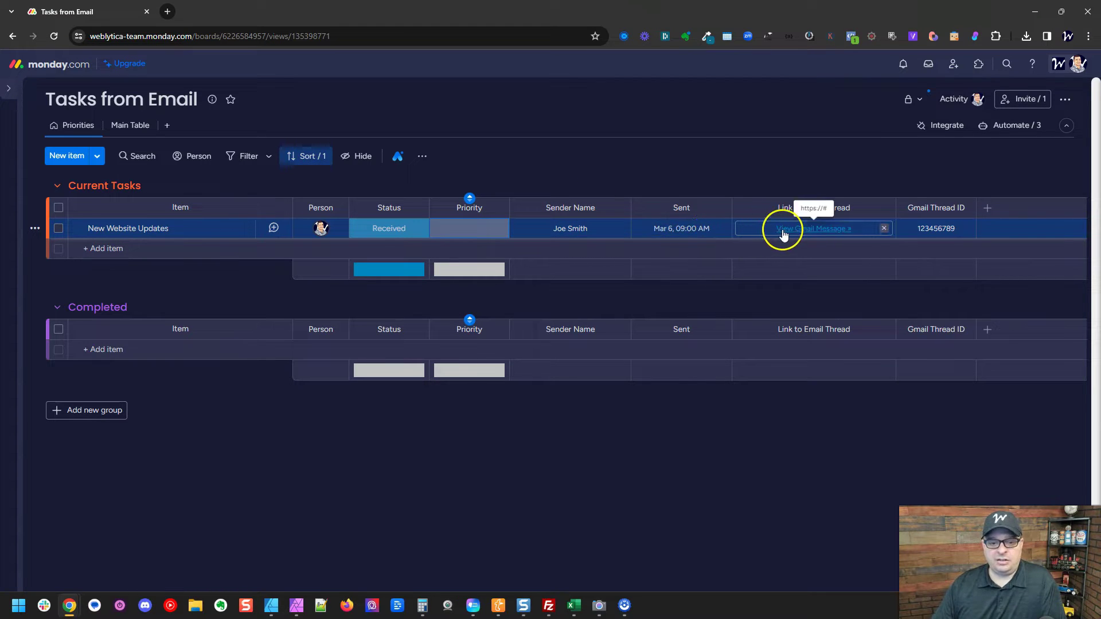
key("Escape")
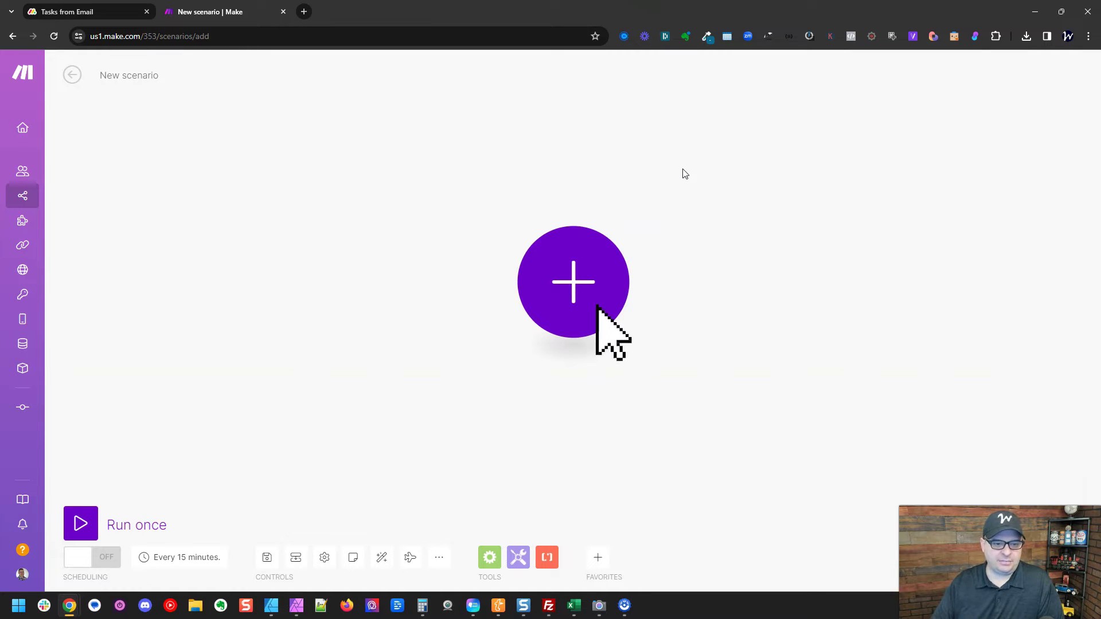
Add a Gmail Watch Emails trigger as the scenario's first module.
left_click(108, 75)
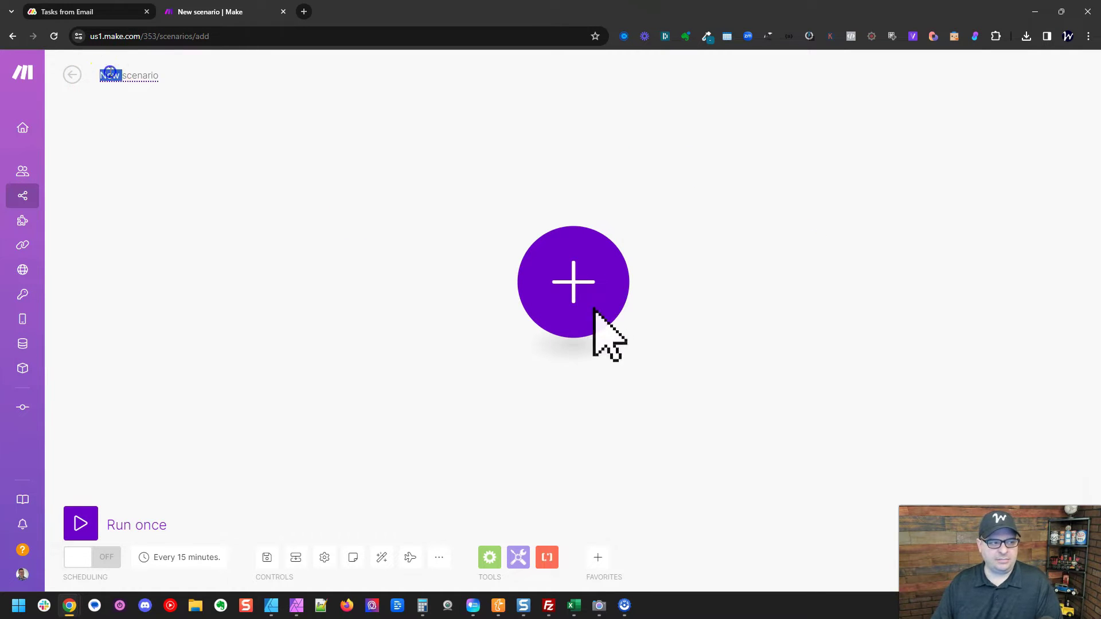
left_click(570, 275)
type("gmail")
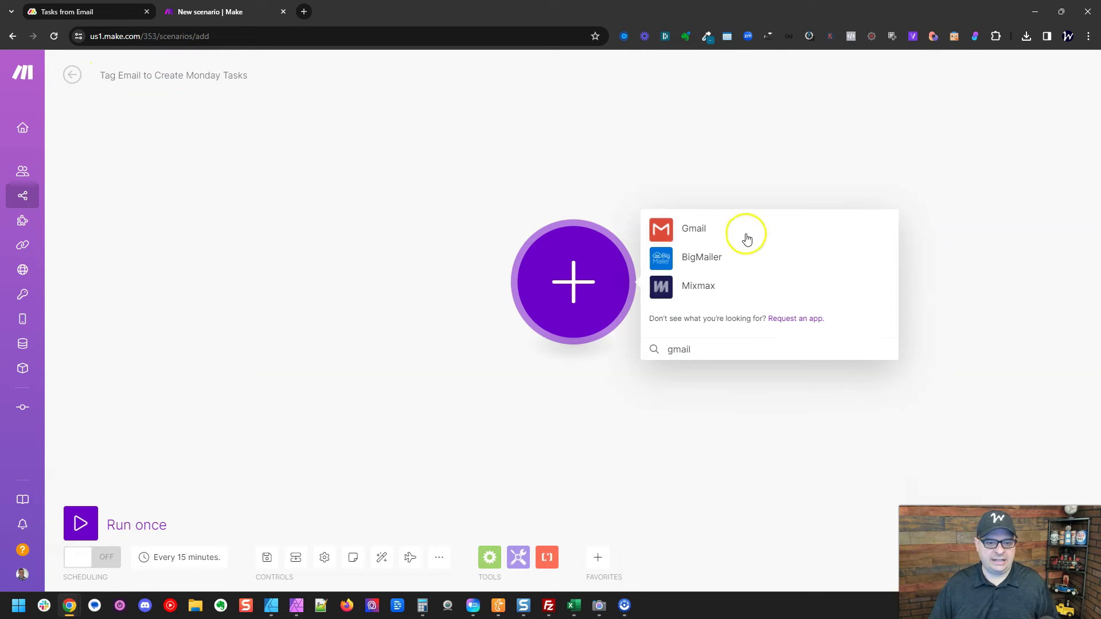
left_click(705, 228)
left_click(727, 108)
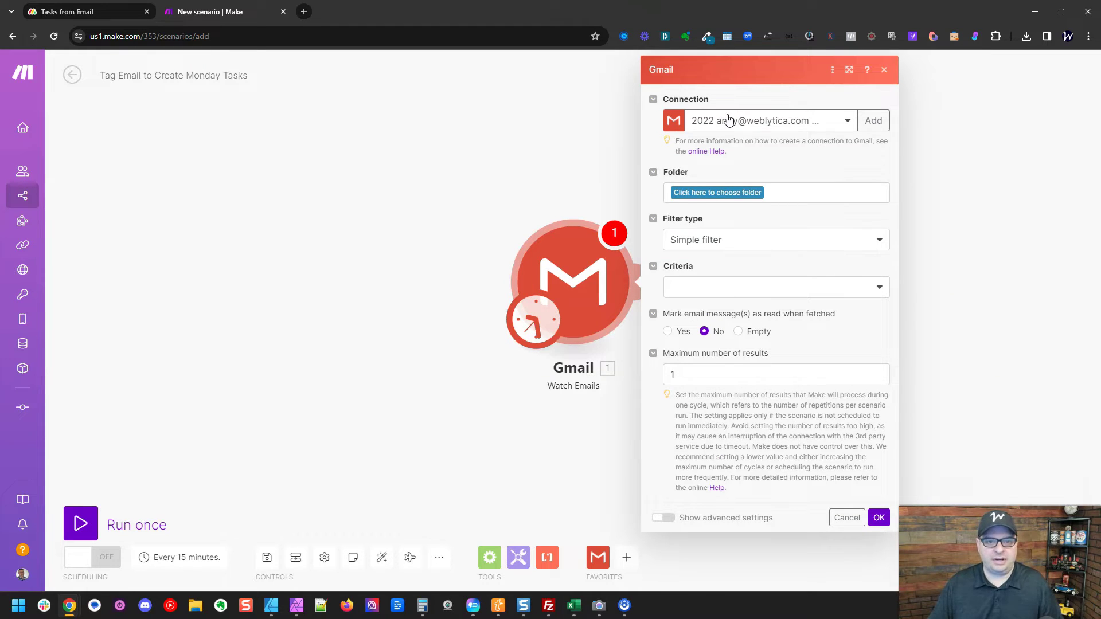
Use the 2024 Gmail connection and watch the All Mail folder.
left_click(727, 119)
left_click(718, 158)
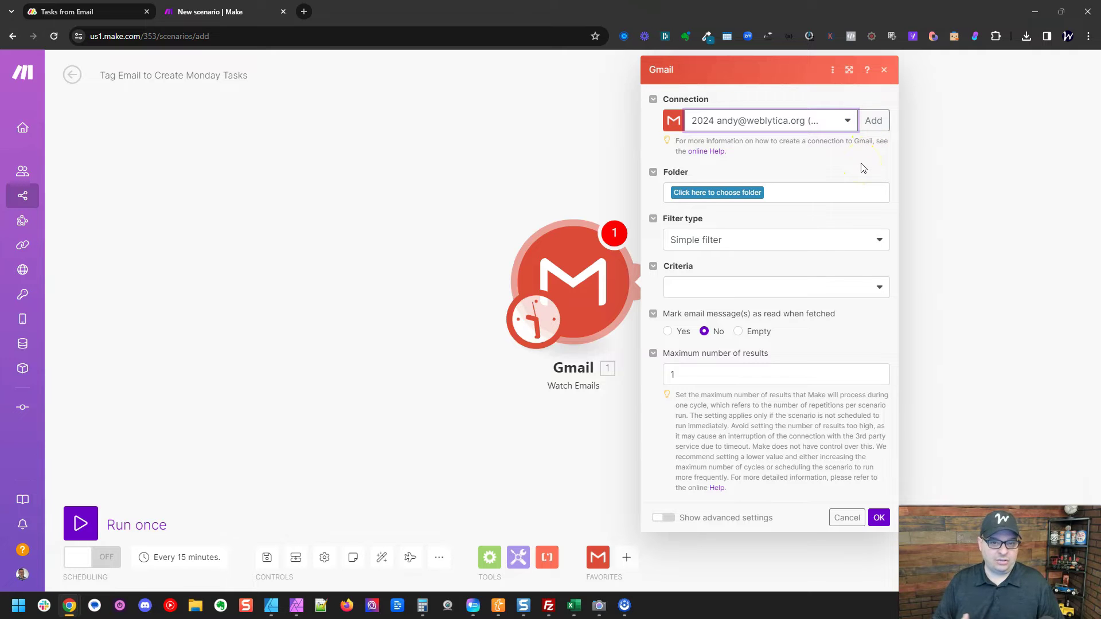
left_click(744, 192)
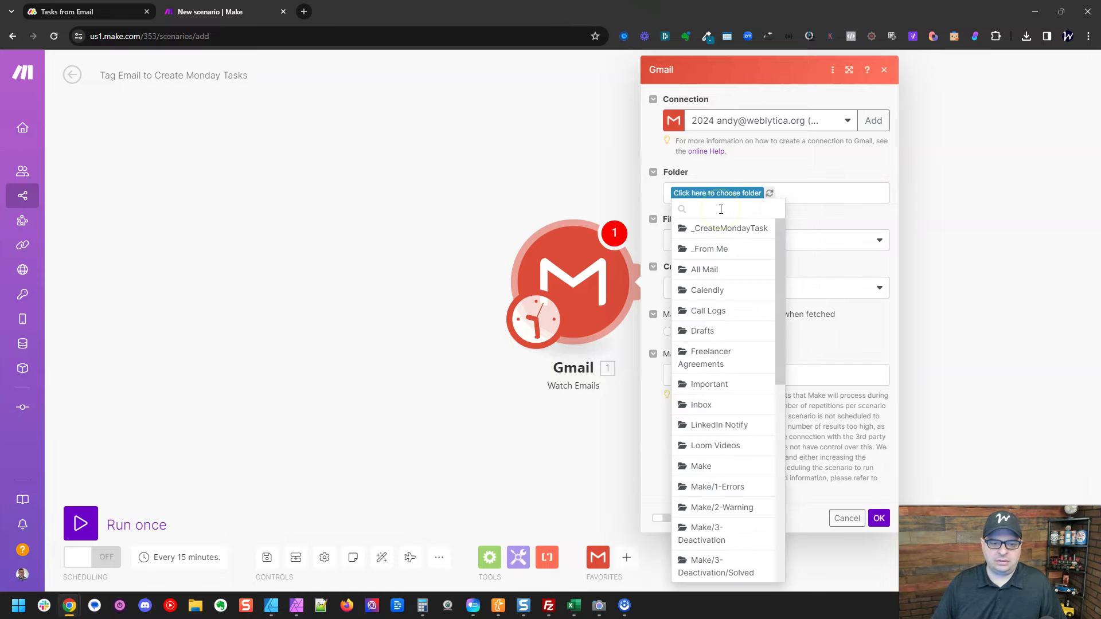
left_click(721, 269)
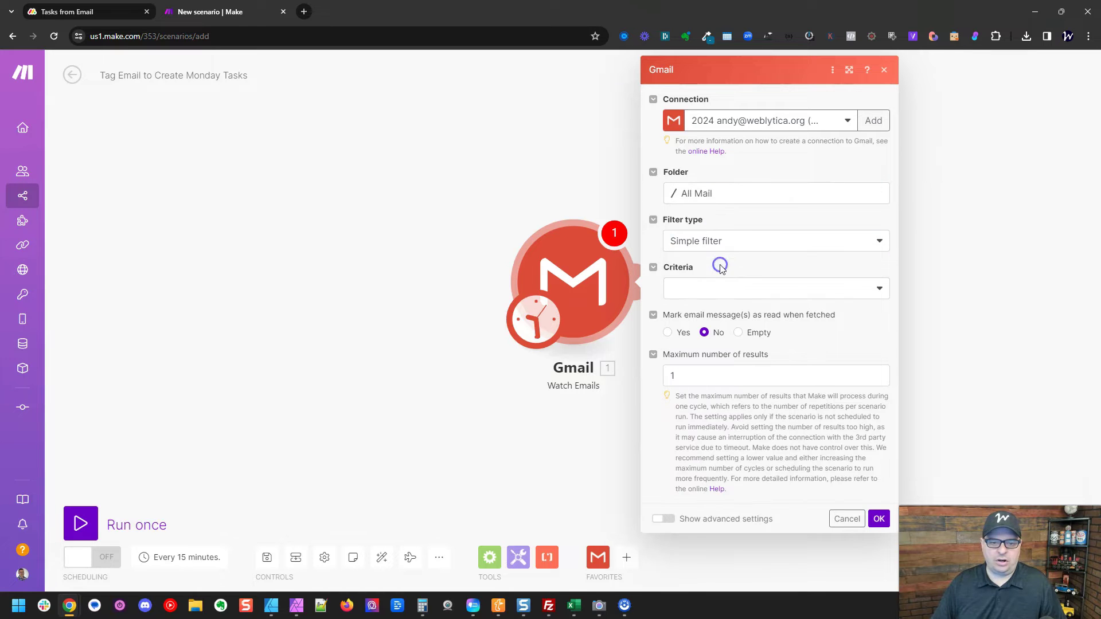
Filter the trigger with the Gmail search query 'label:_createmondaytask'.
left_click(761, 248)
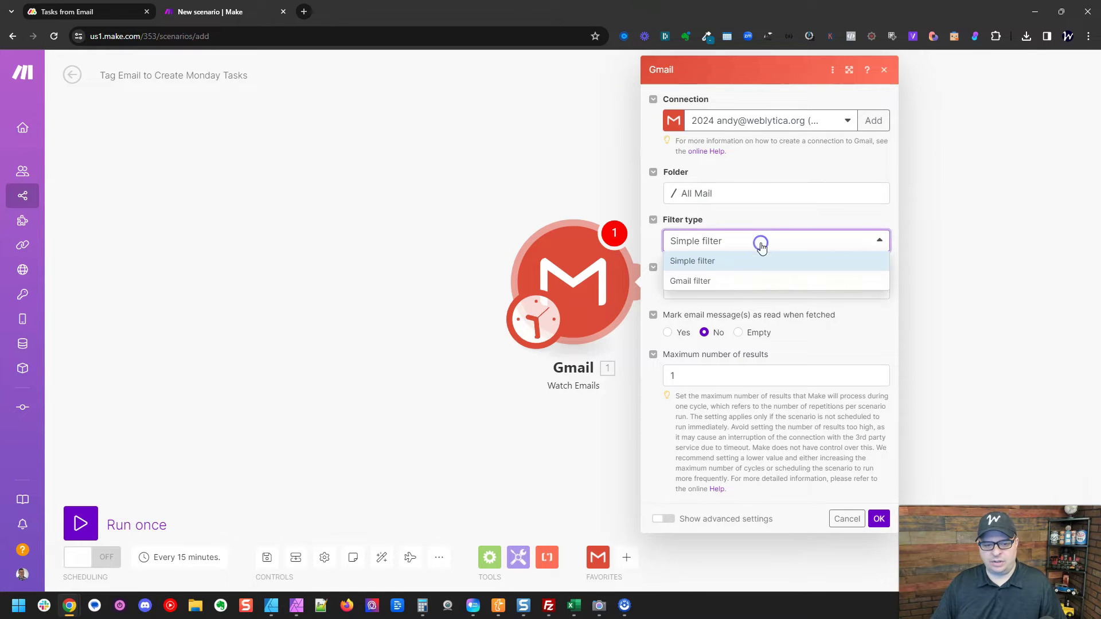
left_click(758, 277)
left_click(777, 284)
type("label:_createmondaytask")
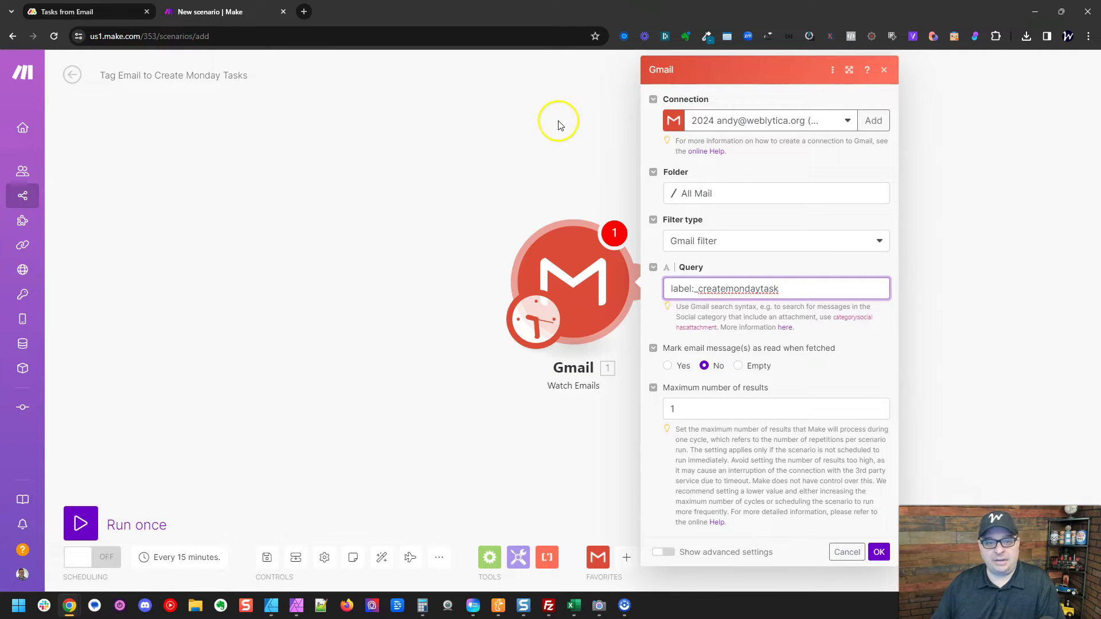
left_click(724, 292)
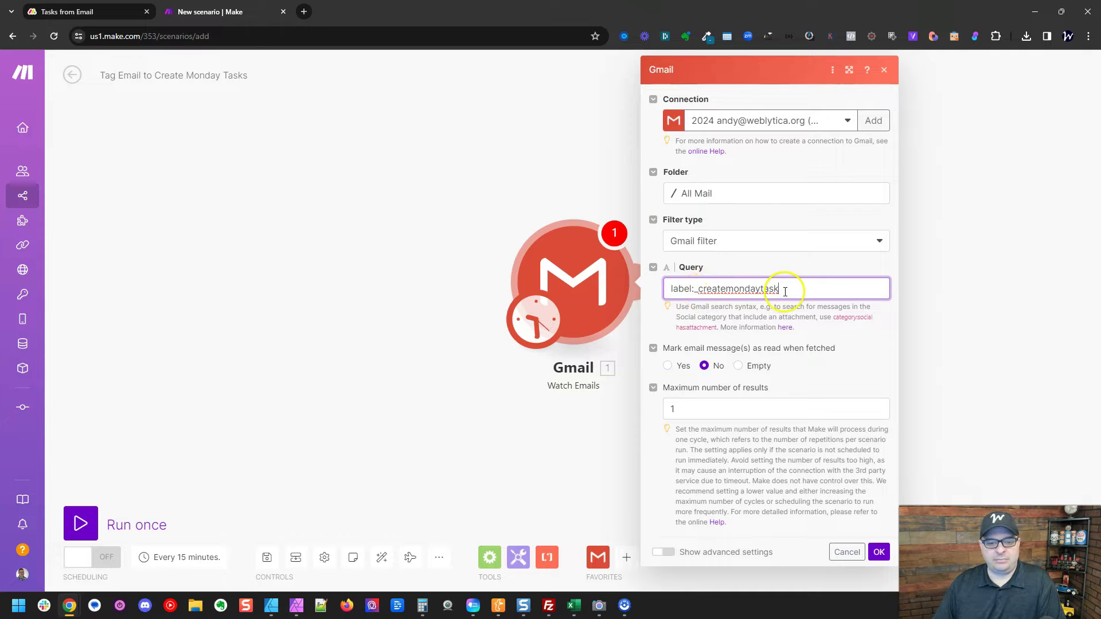
left_click(784, 291)
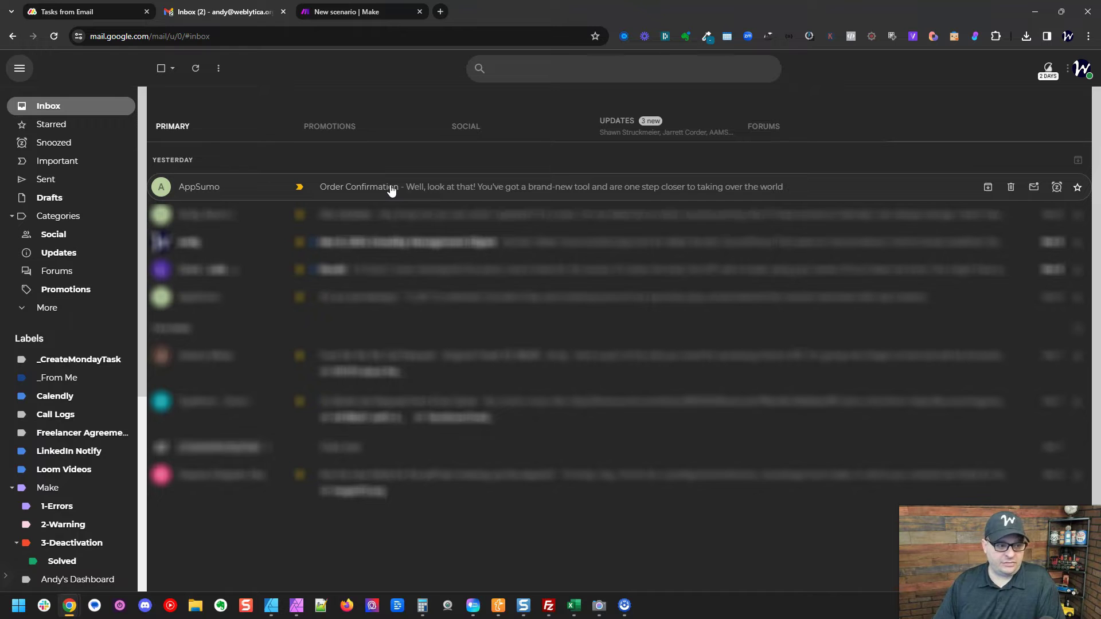
Move the AppSumo Order Confirmation email under the _CreateMondayTask label and go back to Make.
left_click_drag(366, 183, 110, 361)
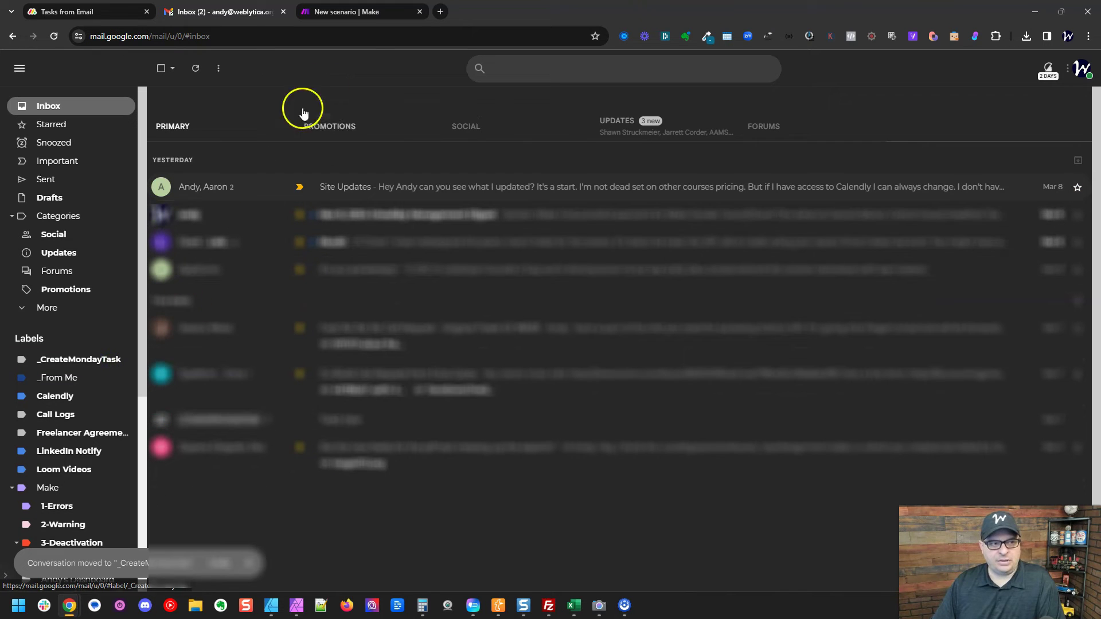
left_click(352, 7)
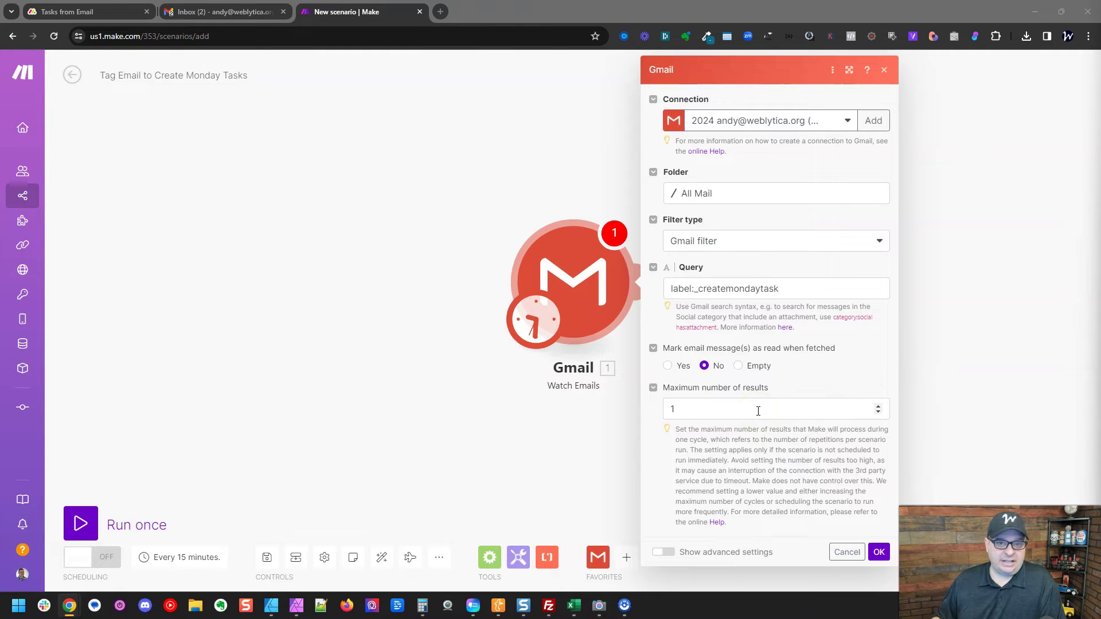
Set the Gmail trigger's maximum number of results to 100.
left_click(758, 411)
type("00")
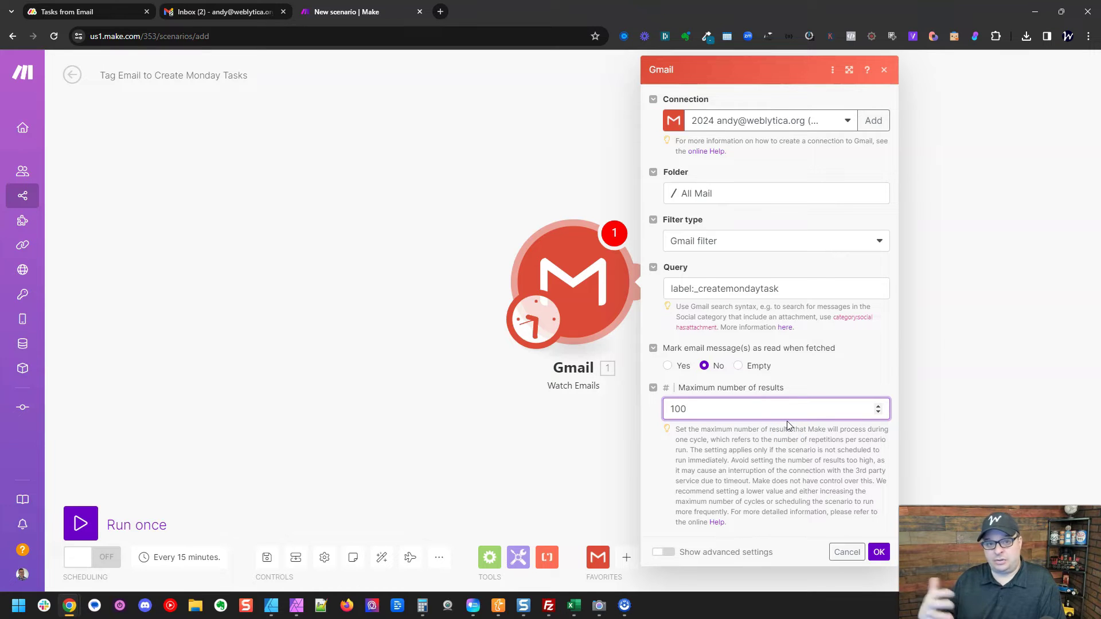
left_click(855, 514)
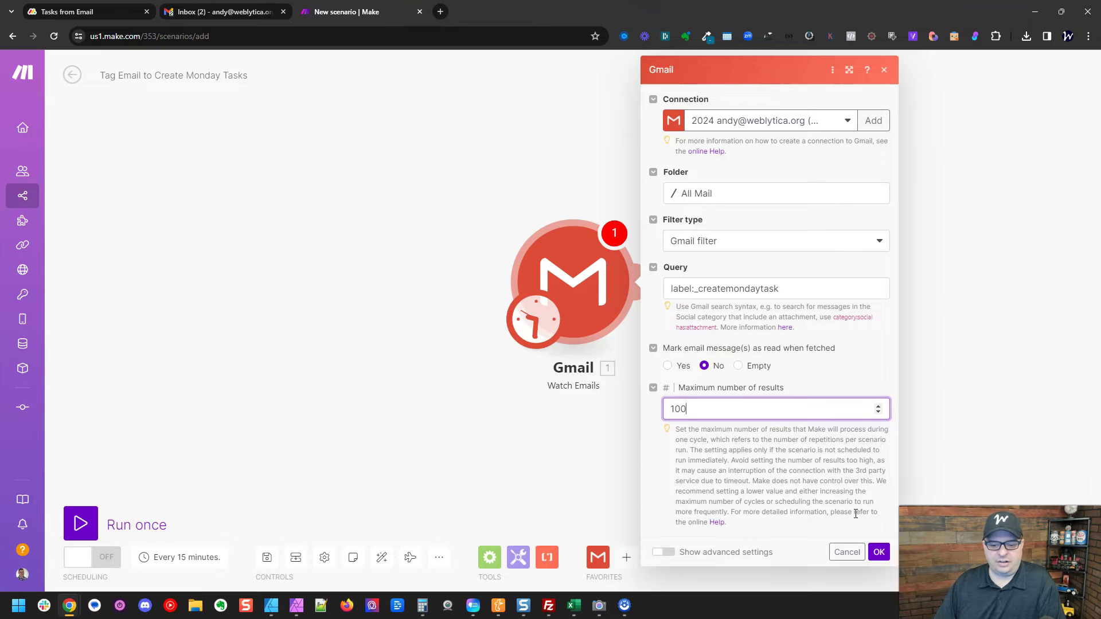
left_click(879, 551)
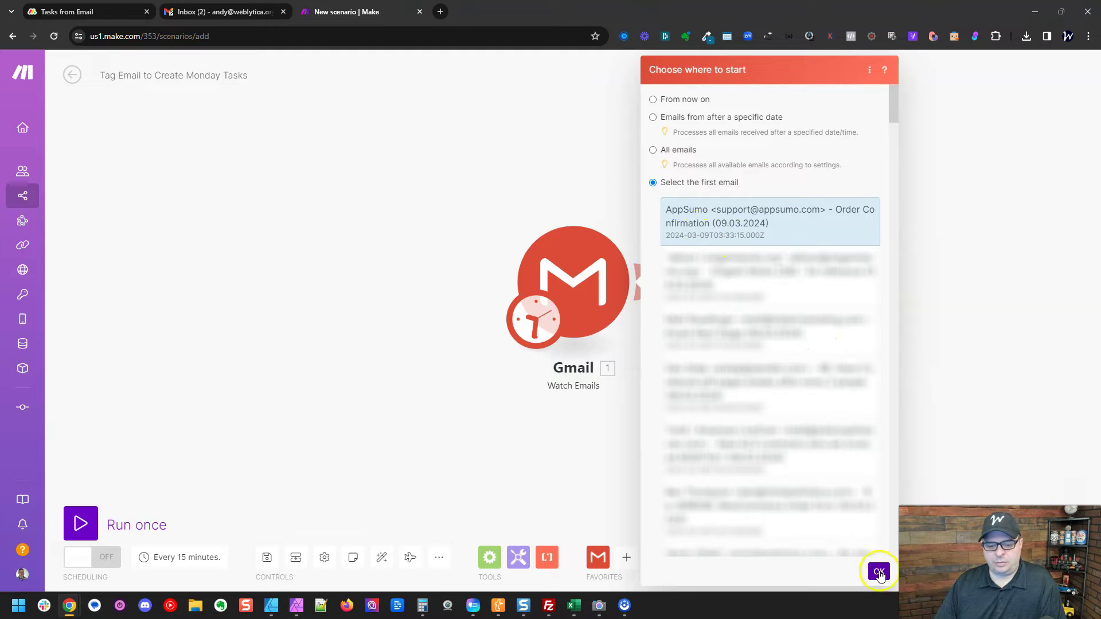
Start from the AppSumo email and run the scenario once, checking the fetched bundle.
left_click(879, 572)
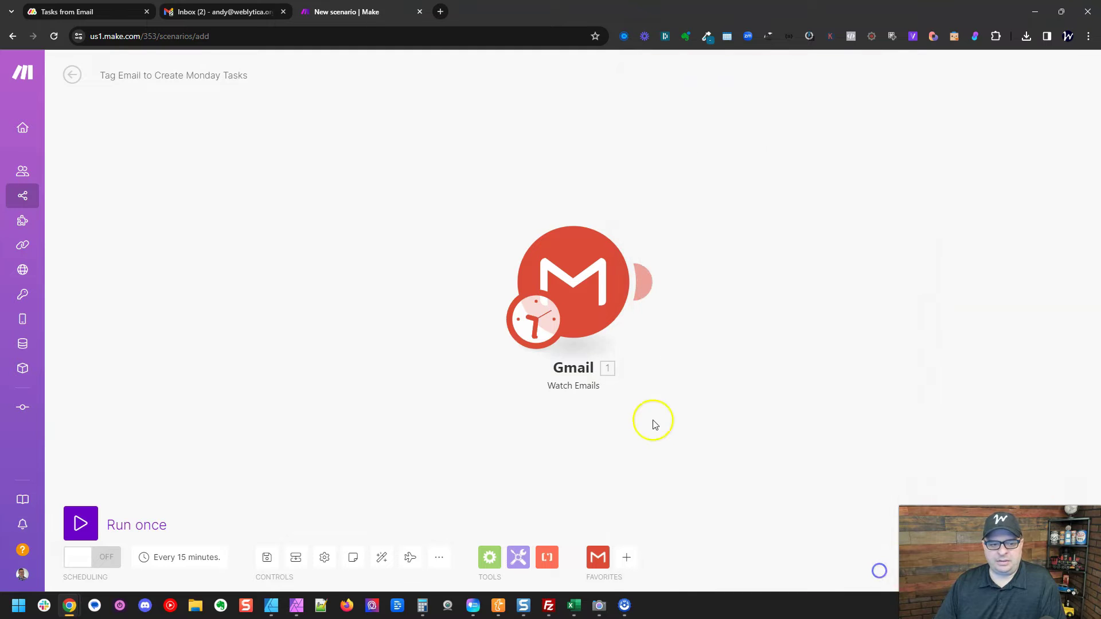
left_click(80, 526)
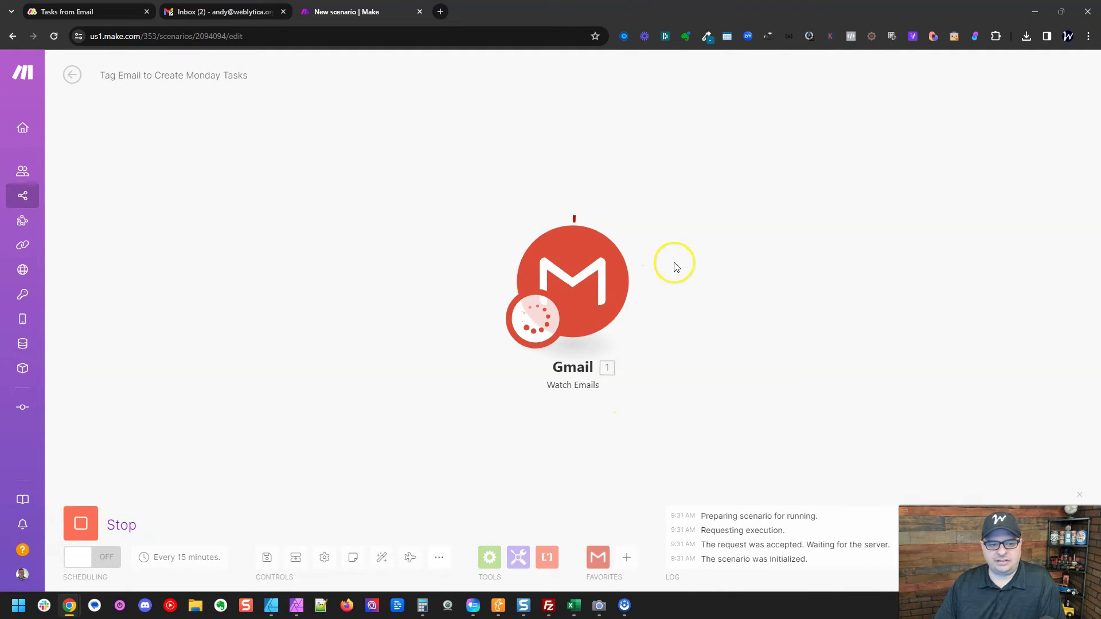
left_click(646, 211)
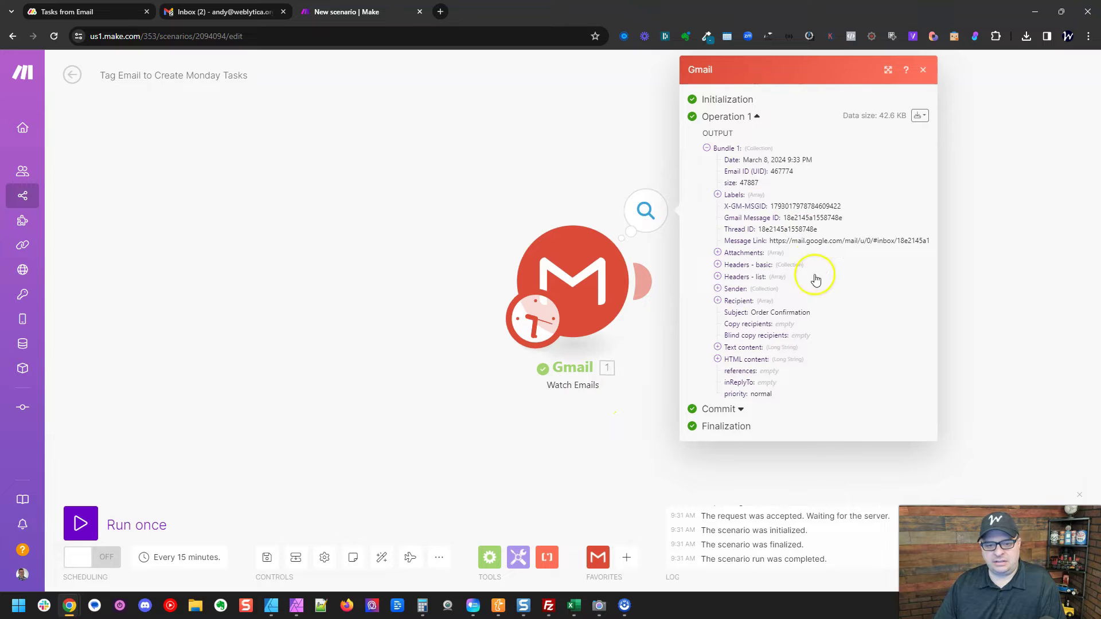
left_click(552, 155)
left_click_drag(582, 165, 413, 159)
Add a Monday 'Search Items in the Board by Column Values' module after the Gmail trigger.
left_click(464, 277)
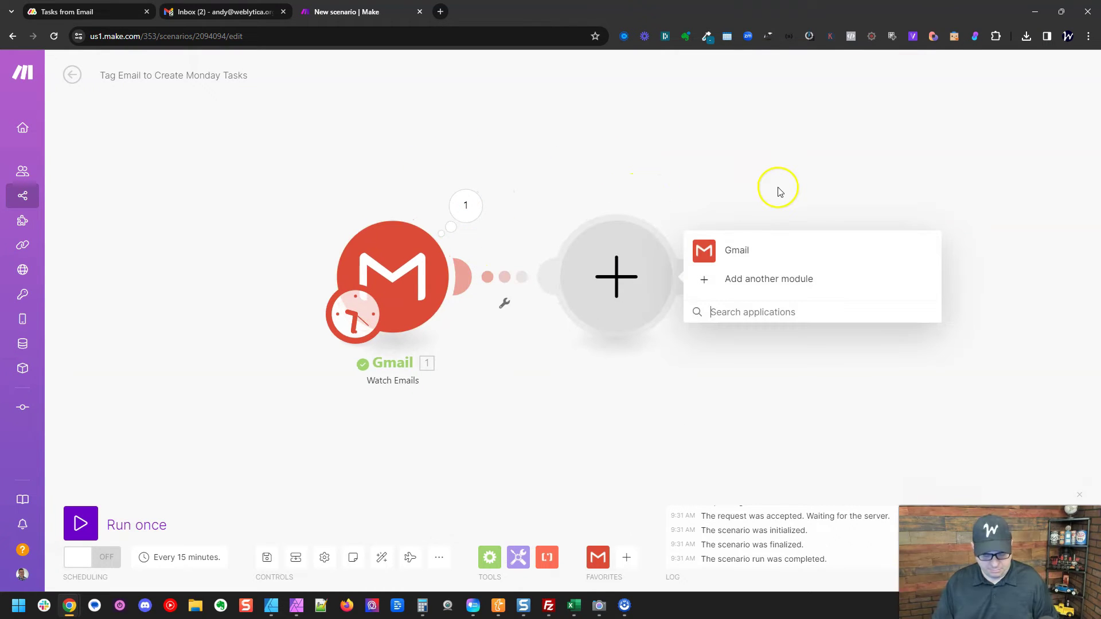
type("monday")
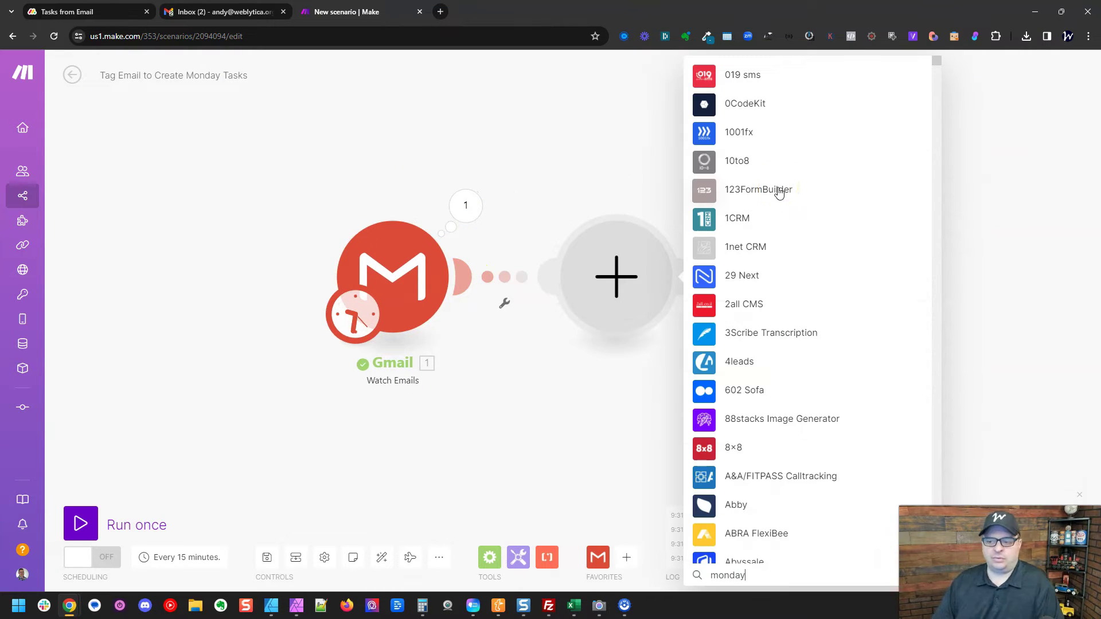
key("Return")
type("sea")
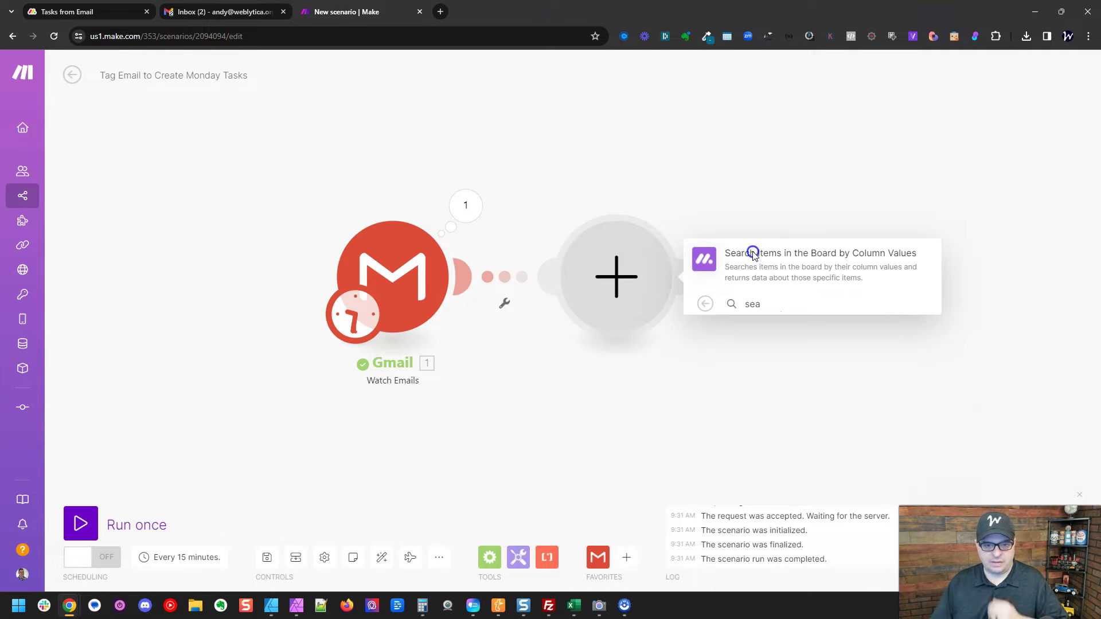
left_click(753, 254)
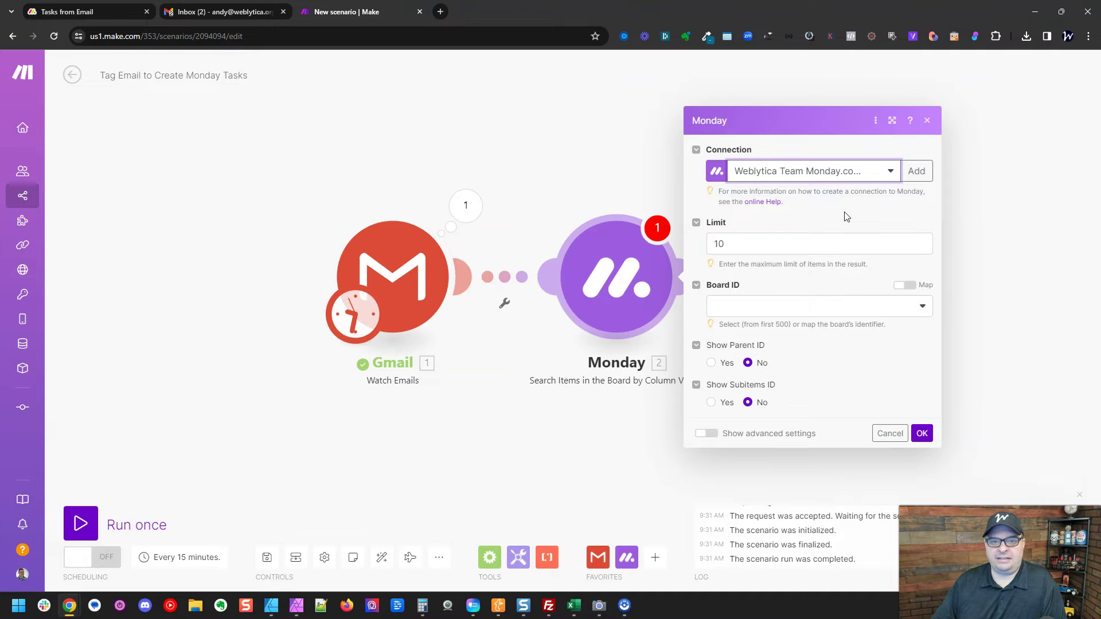
left_click(783, 244)
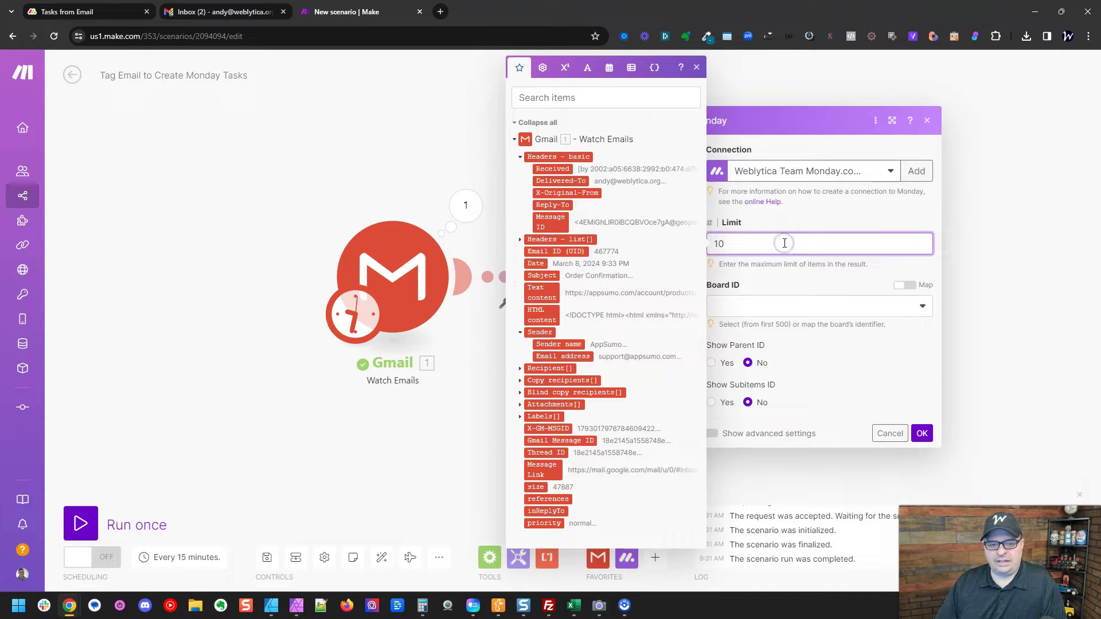
Check the New Website Updates item's Gmail Thread ID, 123456789, without changing it.
left_click(114, 10)
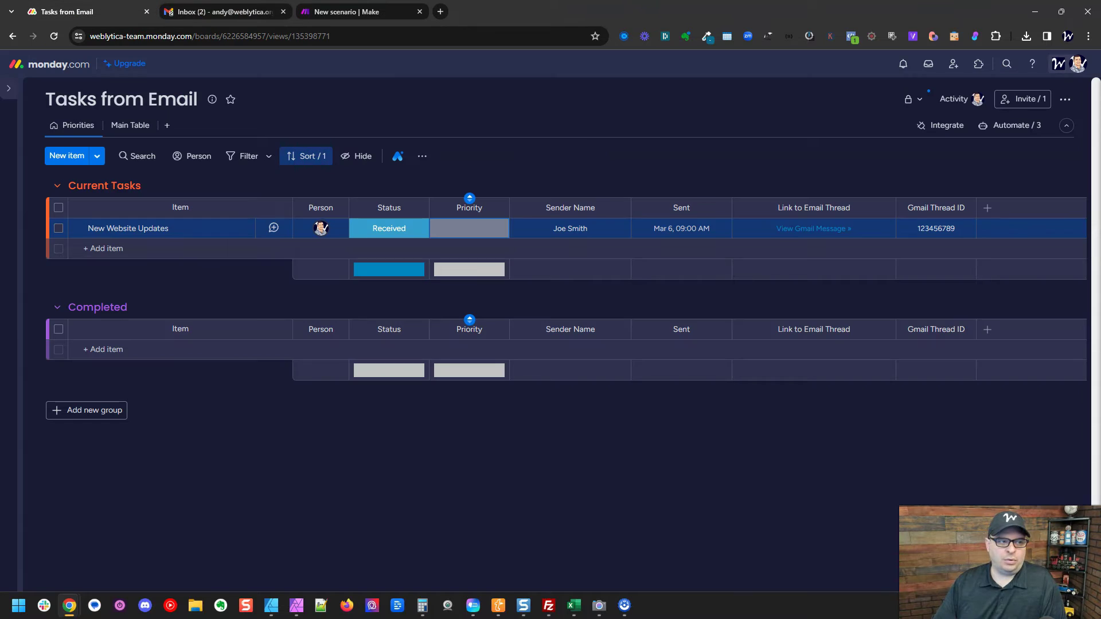
left_click(918, 232)
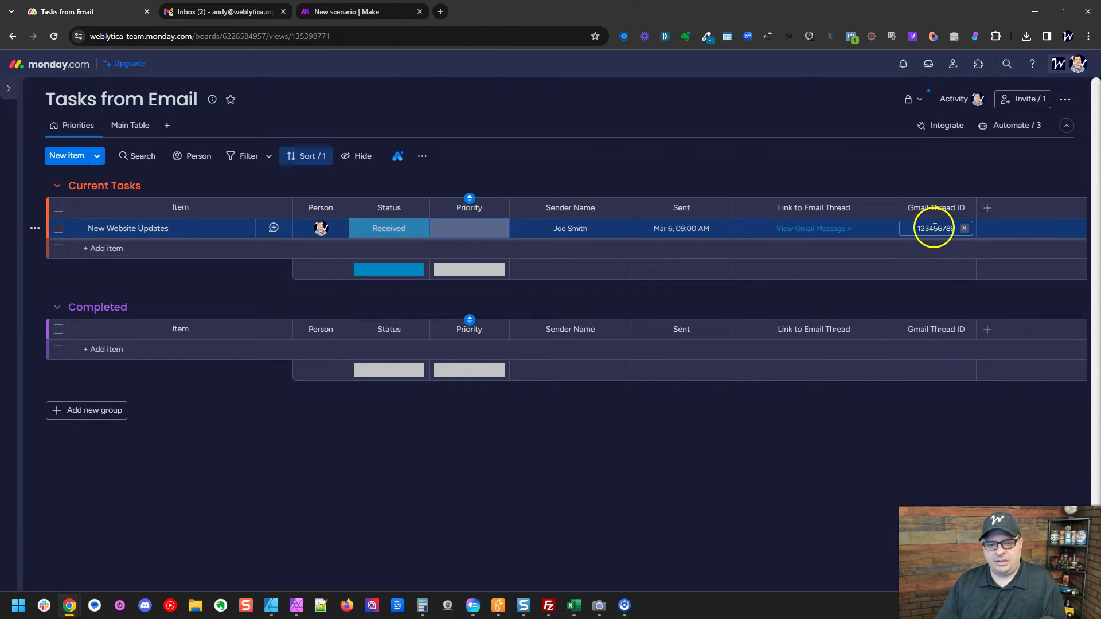
left_click(737, 176)
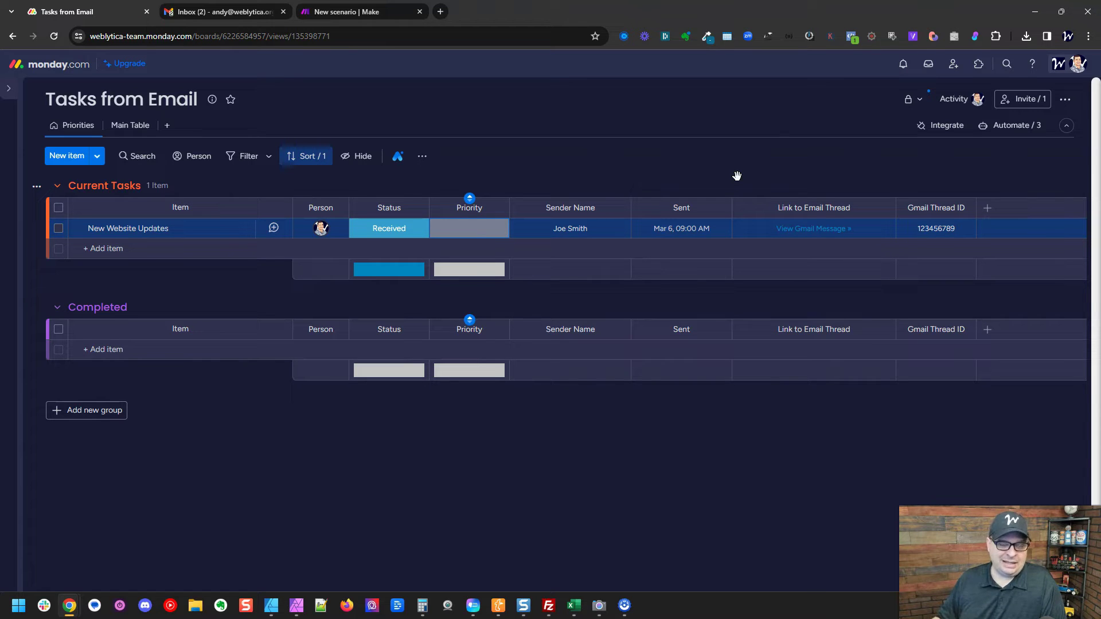
Point the Monday search at the Tasks from Email board, comparing against its columns.
left_click(335, 12)
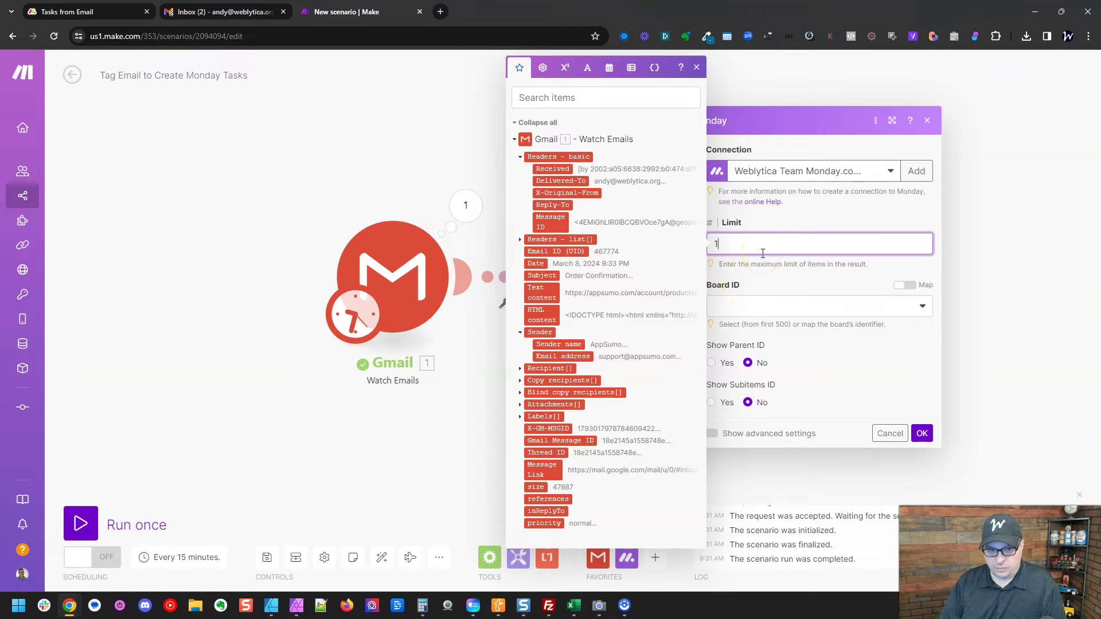
left_click(771, 305)
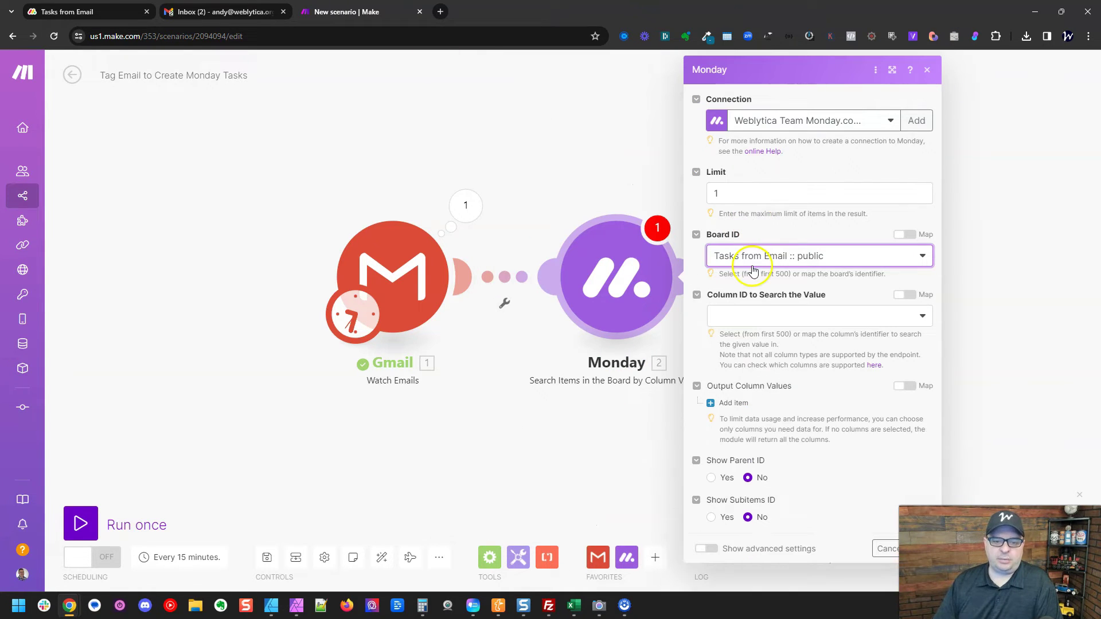
left_click(713, 280)
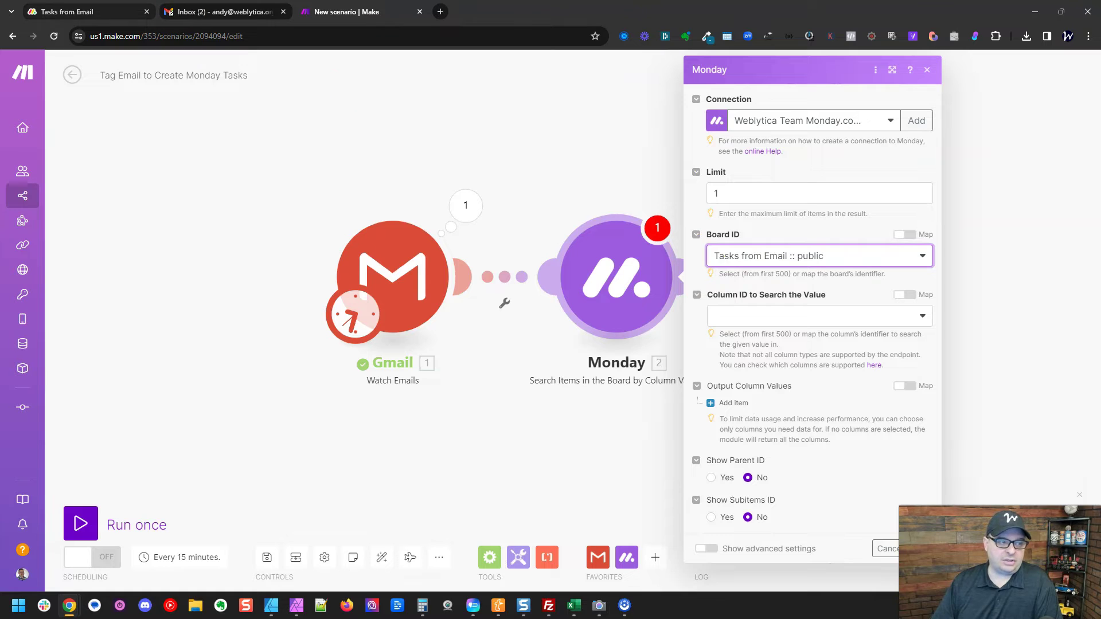
left_click(131, 11)
key("ctrl+Tab")
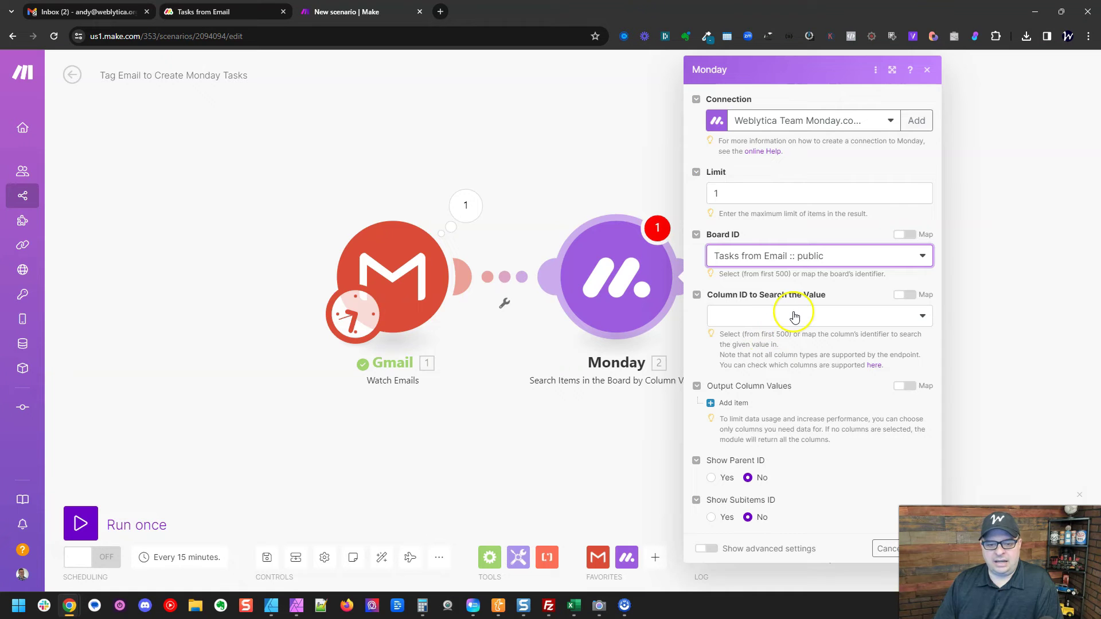
key("ctrl+shift+Tab")
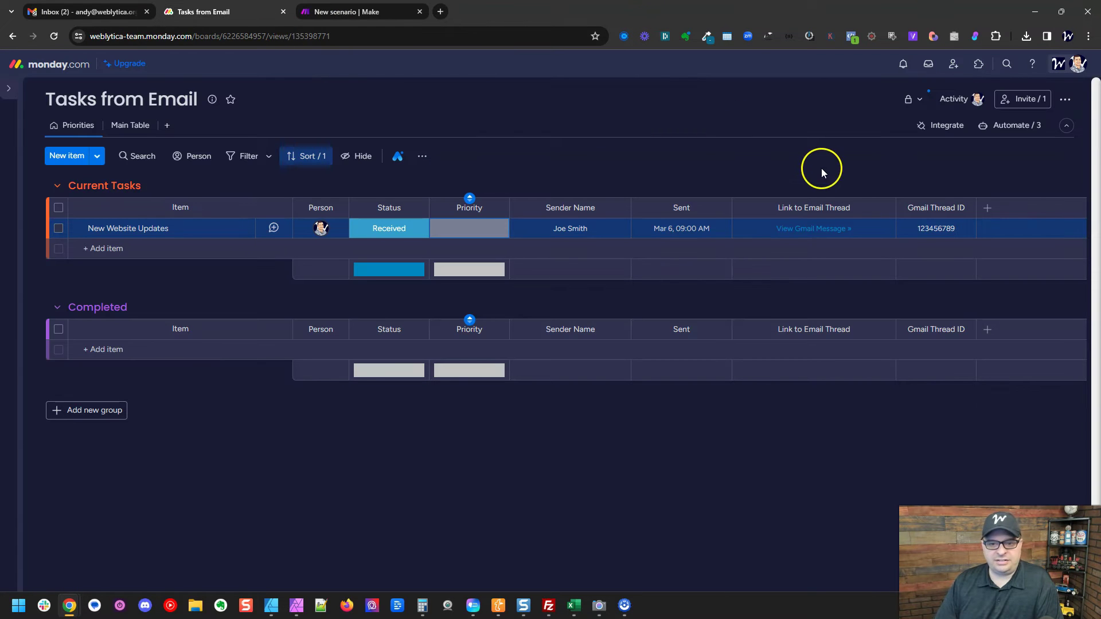
left_click(344, 12)
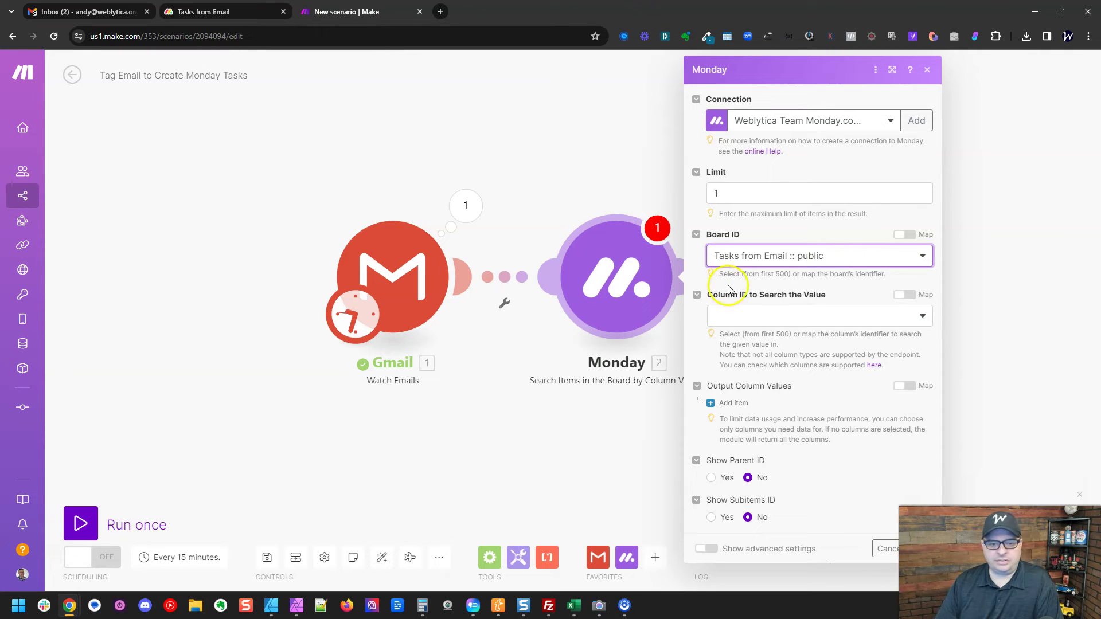
Search the Gmail Thread ID column using the email's mapped Thread ID.
left_click(771, 317)
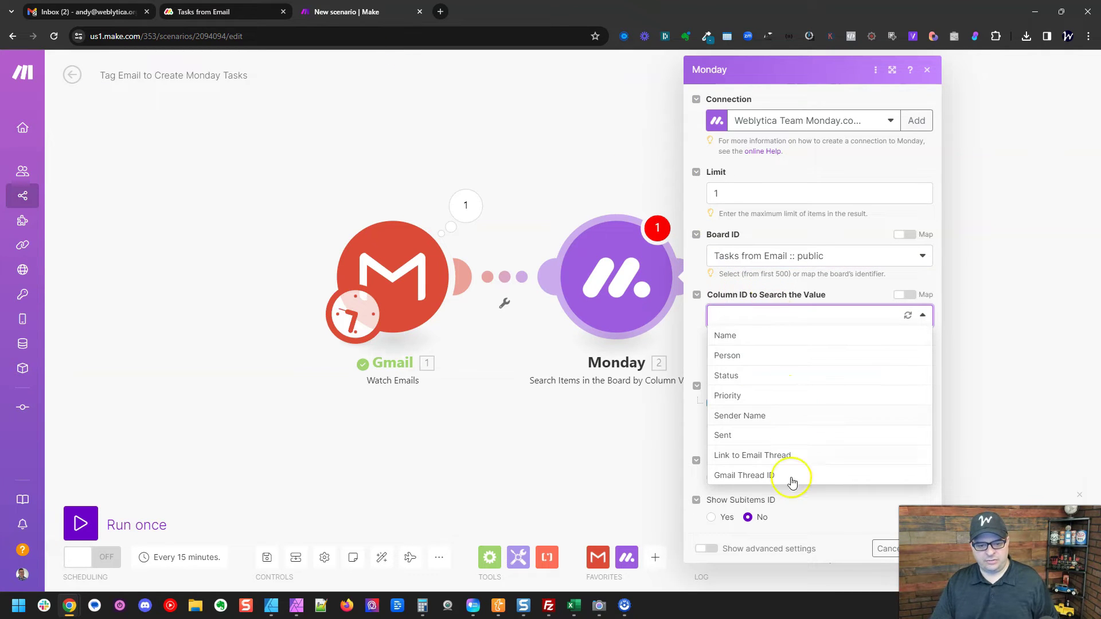
left_click(792, 475)
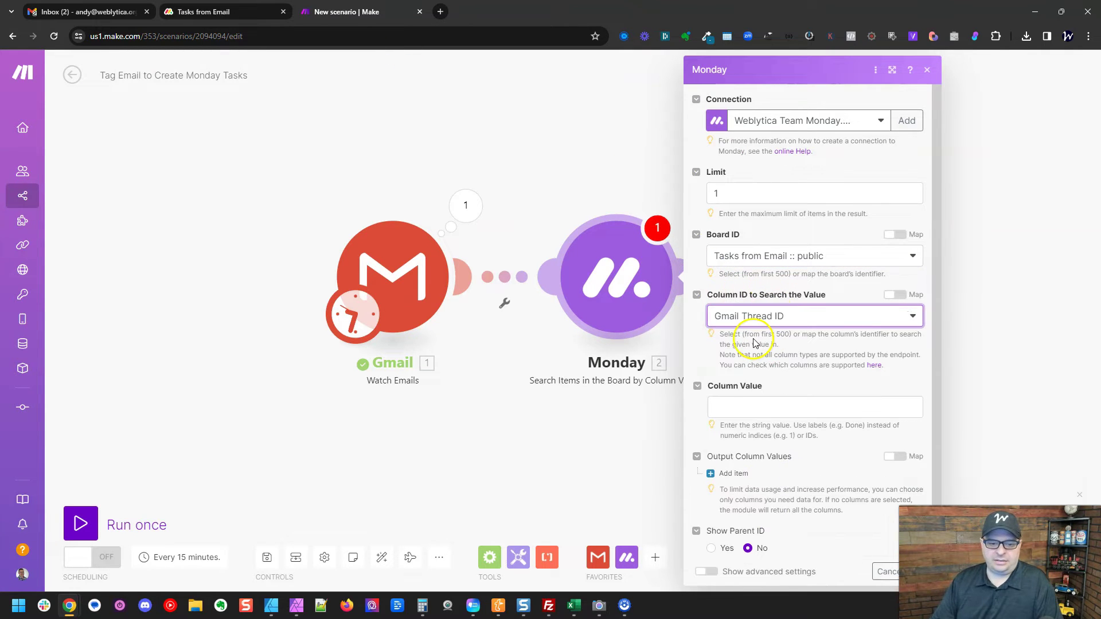
left_click(757, 406)
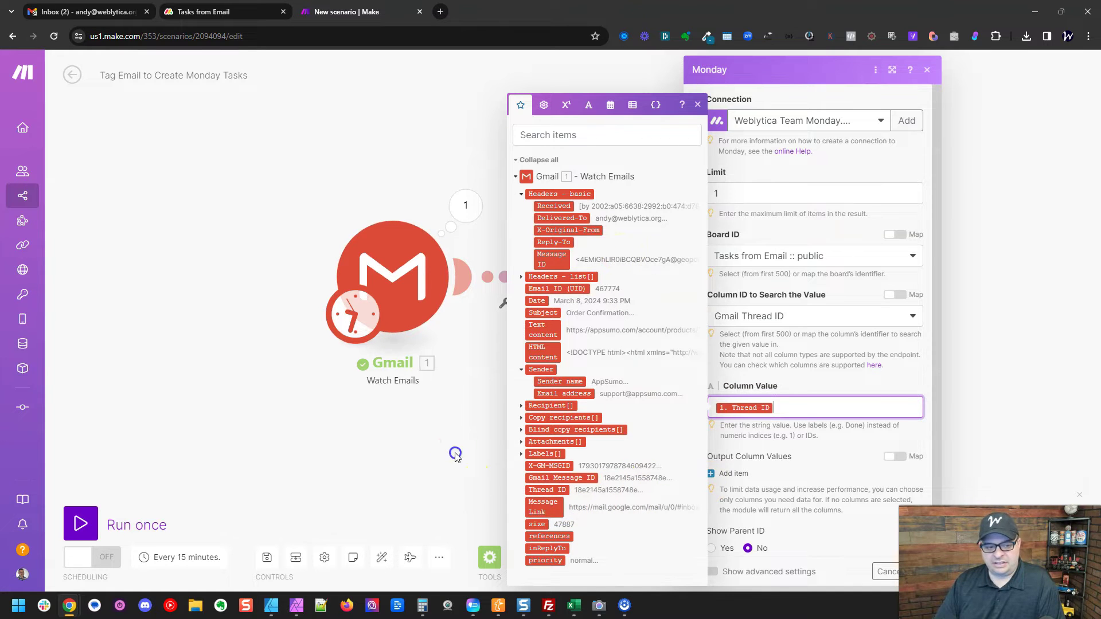
left_click_drag(452, 450, 386, 444)
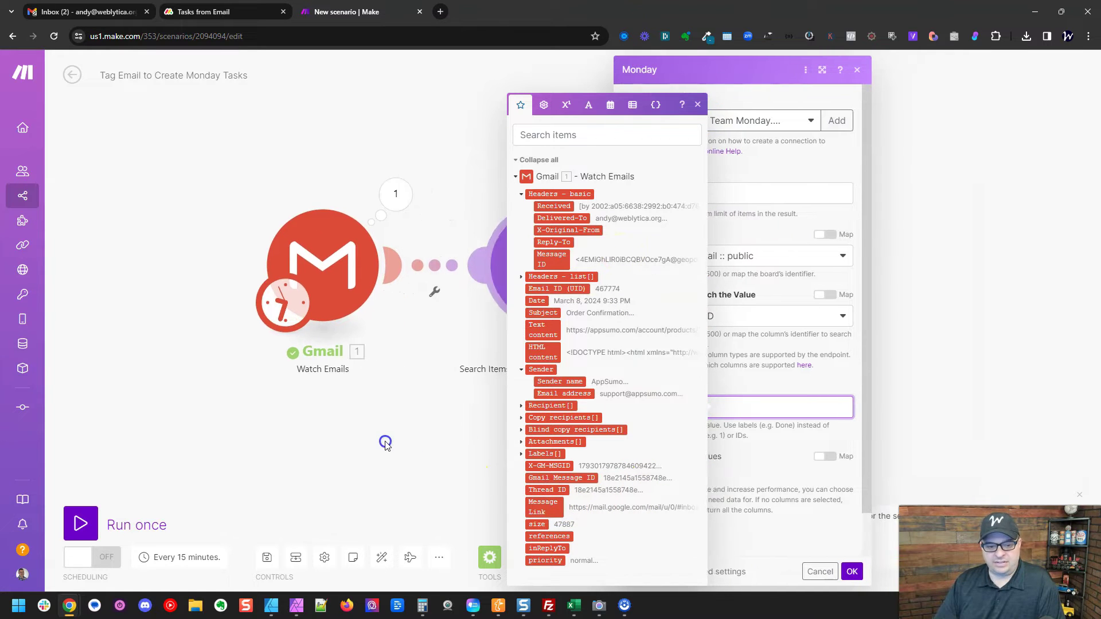
left_click(698, 105)
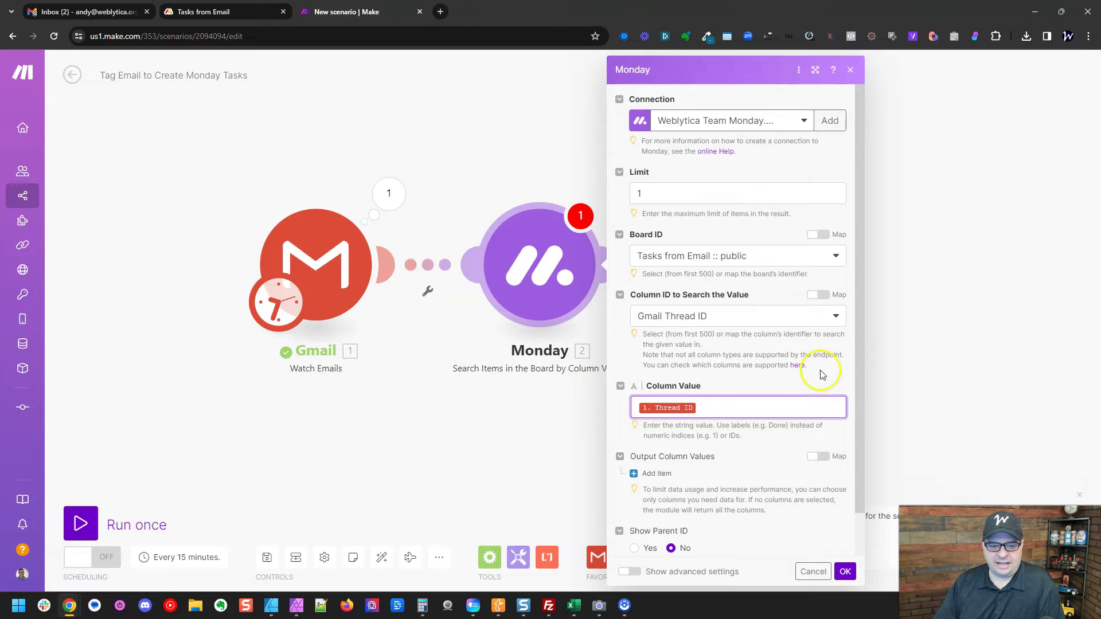
Add a Router with two routes after the Monday search.
left_click(585, 290)
left_click(582, 266)
left_click(646, 312)
left_click(489, 557)
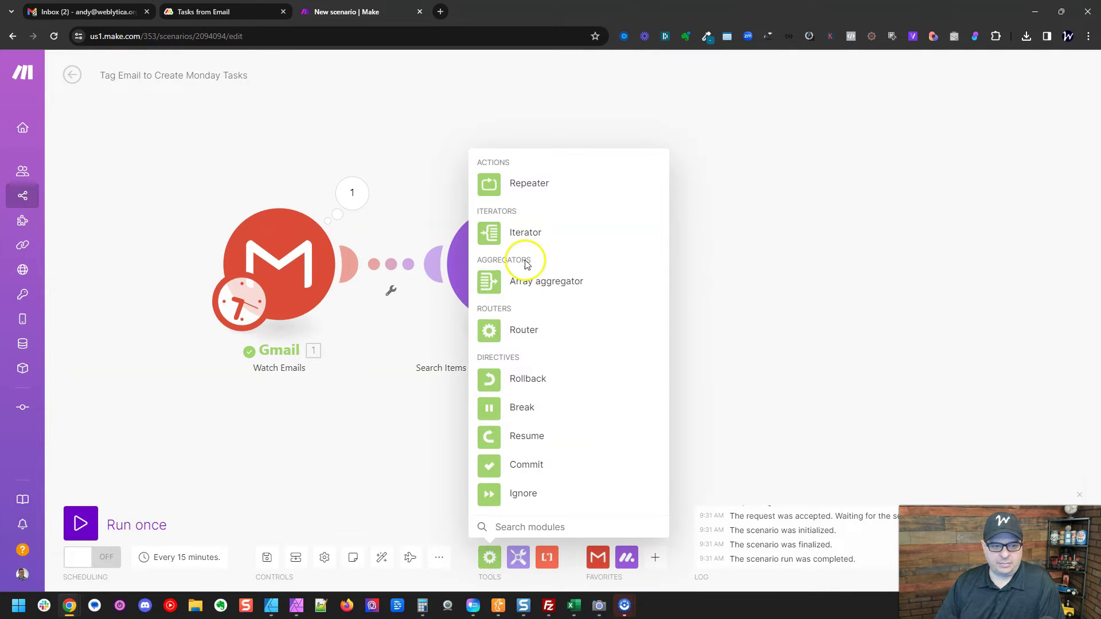
left_click(538, 330)
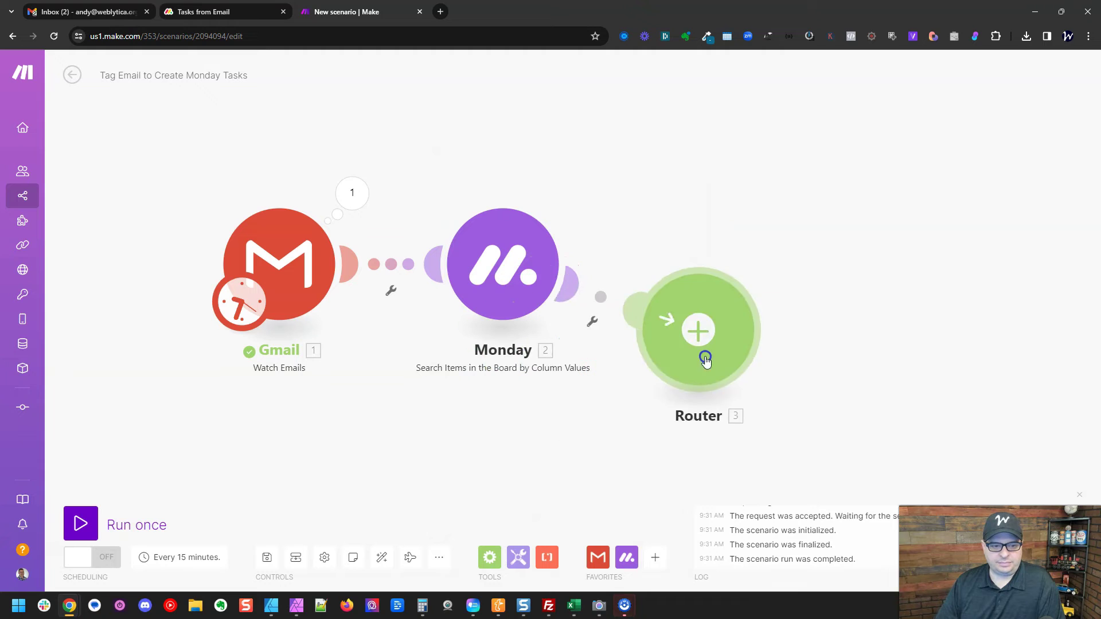
left_click(718, 293)
left_click(567, 266)
left_click(796, 267)
left_click_drag(795, 267, 612, 285)
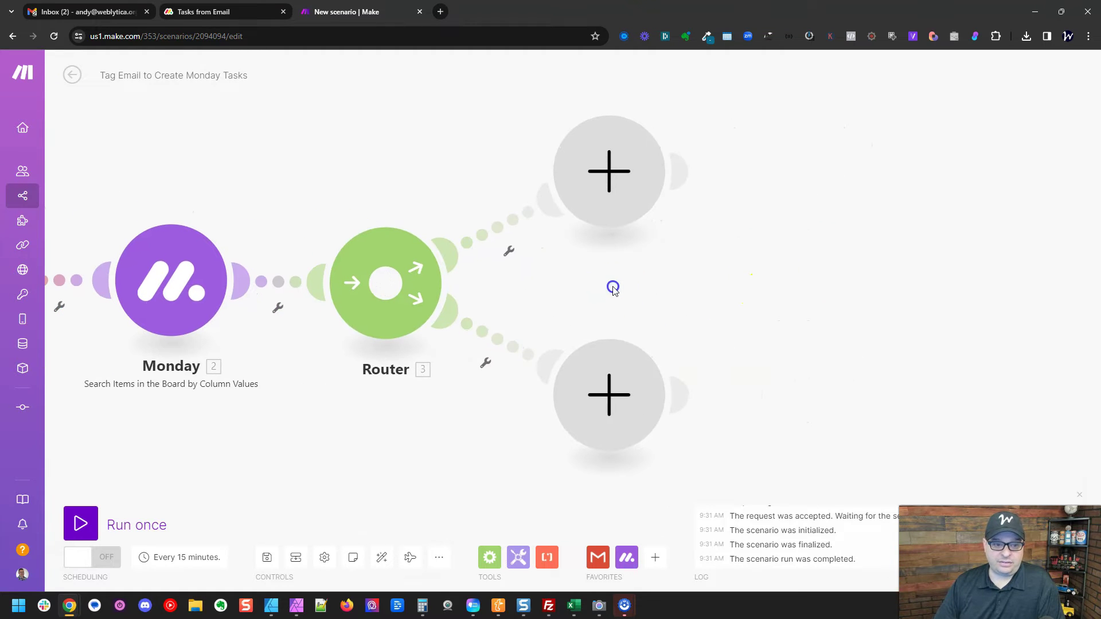
Filter the upper route as 'Create Task / Update', passing only when the item ID does not exist.
left_click(502, 229)
left_click(610, 255)
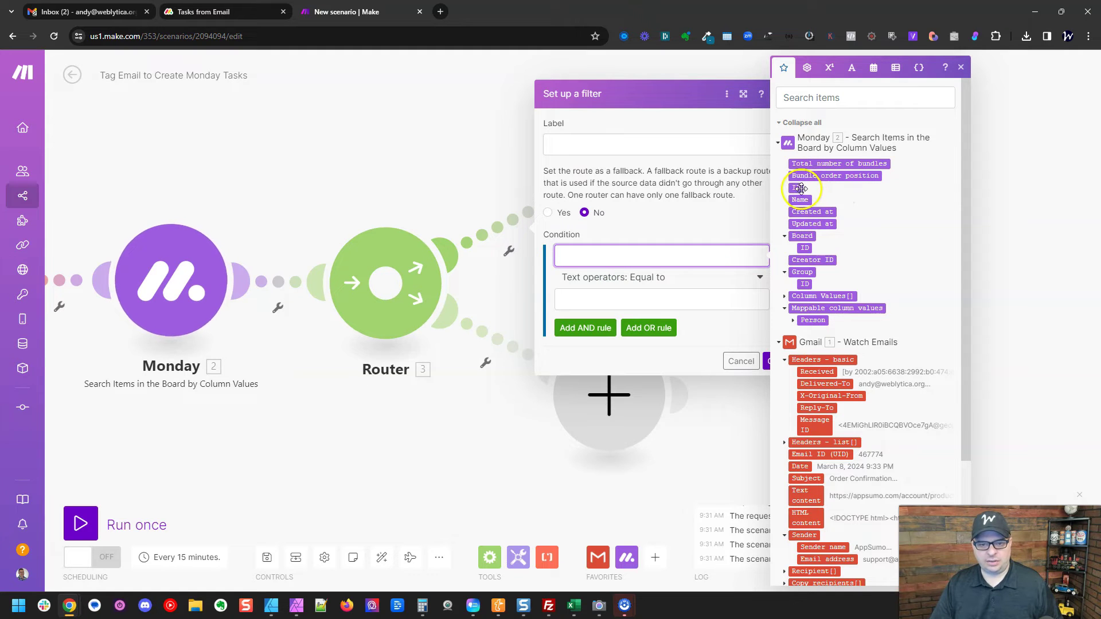
left_click(798, 188)
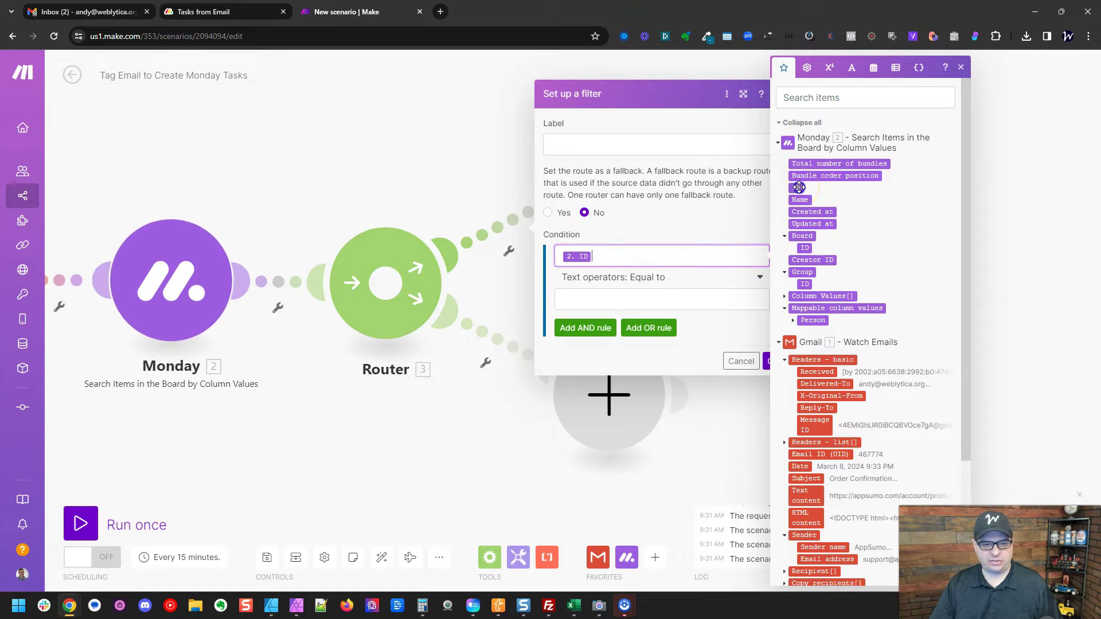
left_click(651, 277)
left_click(650, 349)
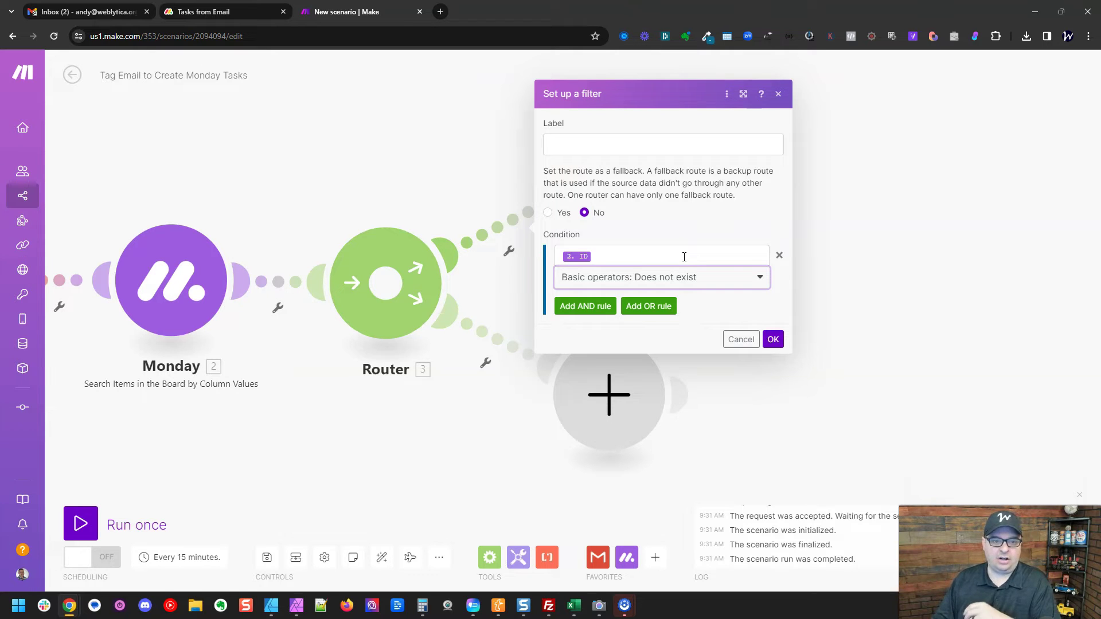
left_click(722, 137)
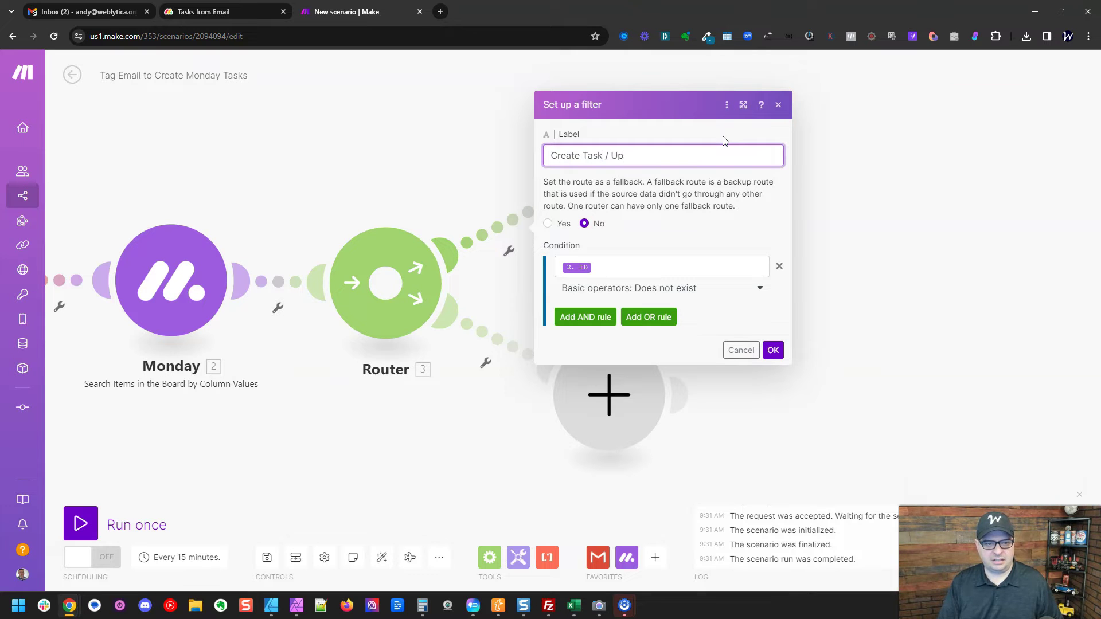
left_click(773, 350)
Add a Monday Create an Item module on the filtered route.
left_click(613, 186)
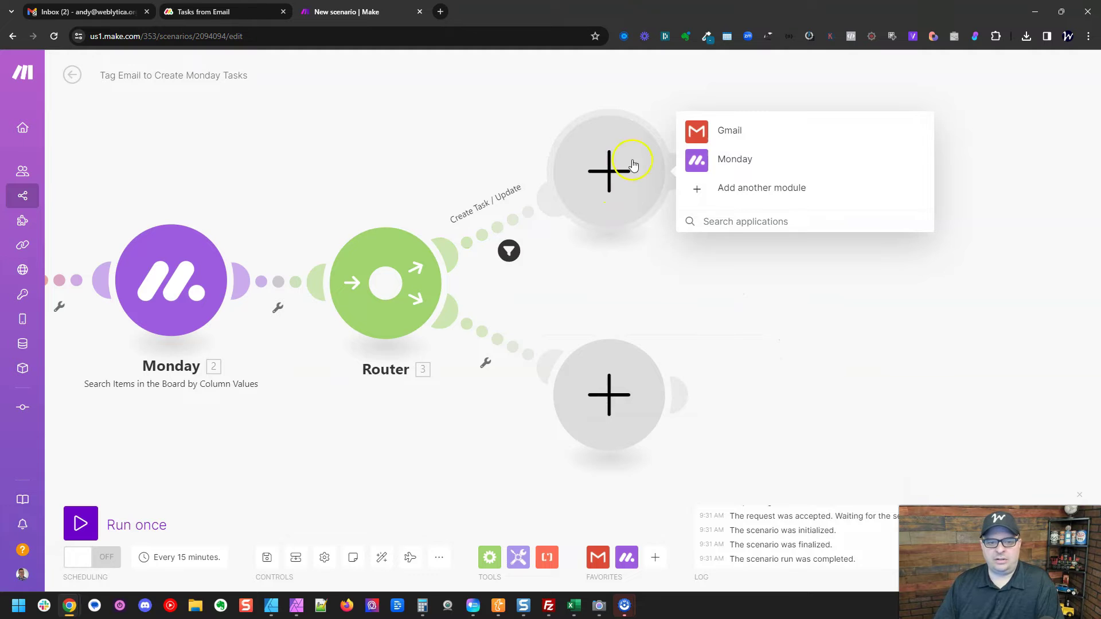
left_click(742, 165)
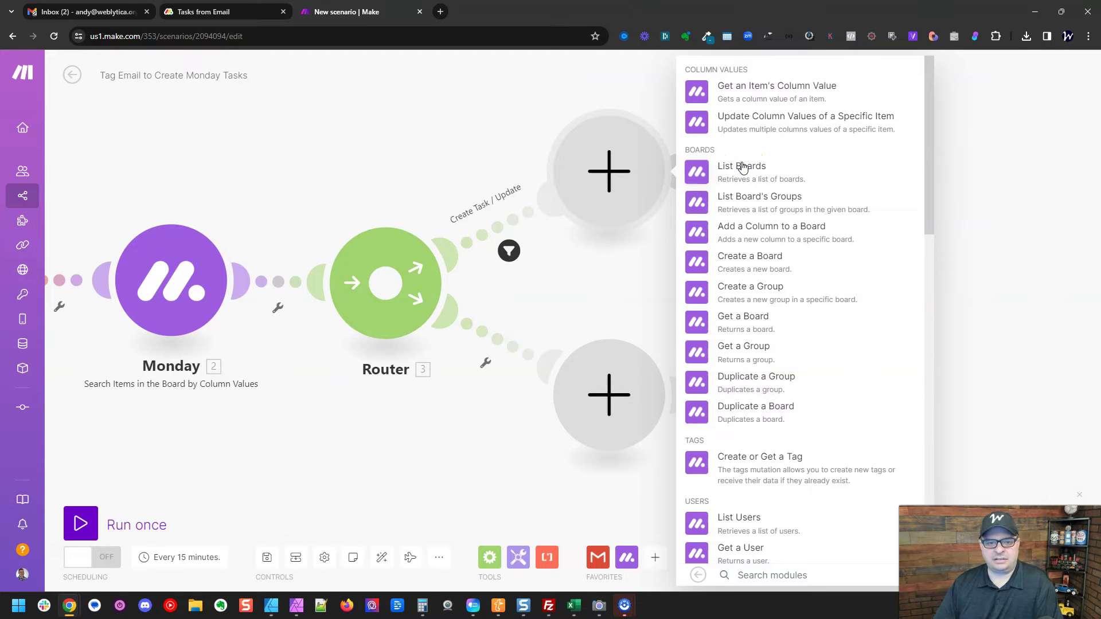
type("create")
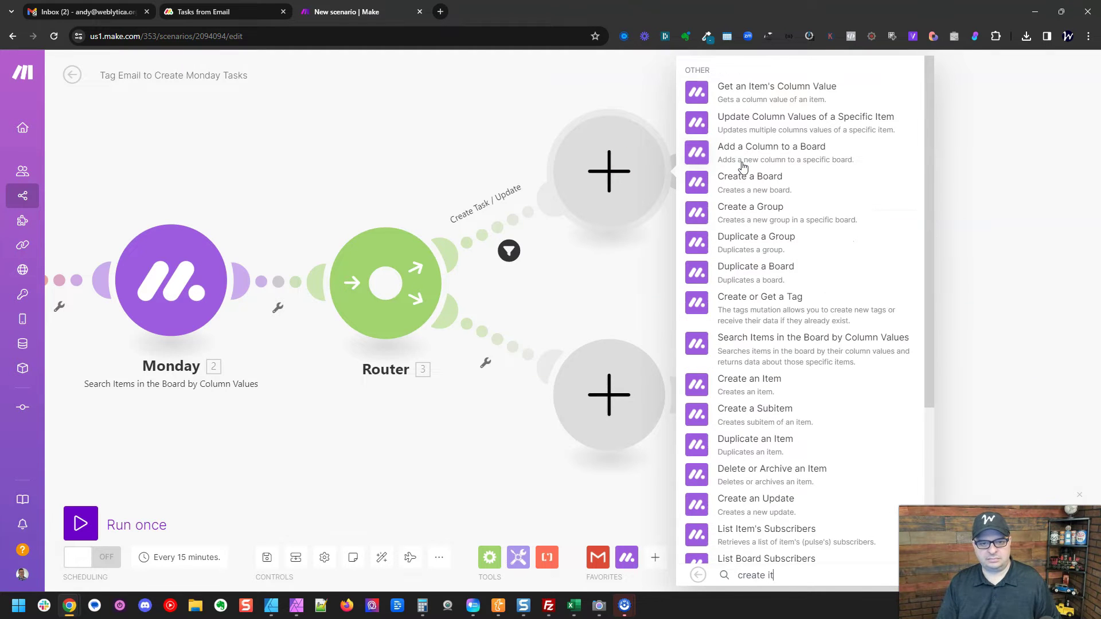
type(" it")
left_click(755, 140)
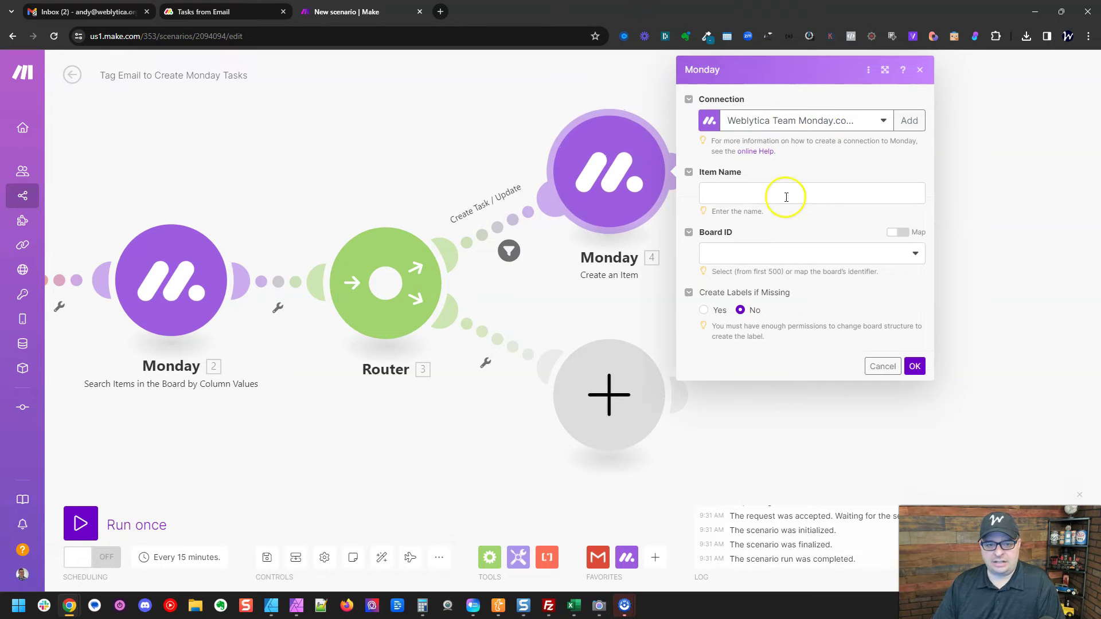
Name new items after the email Subject, on Tasks from Email in the Current Tasks group.
left_click(782, 195)
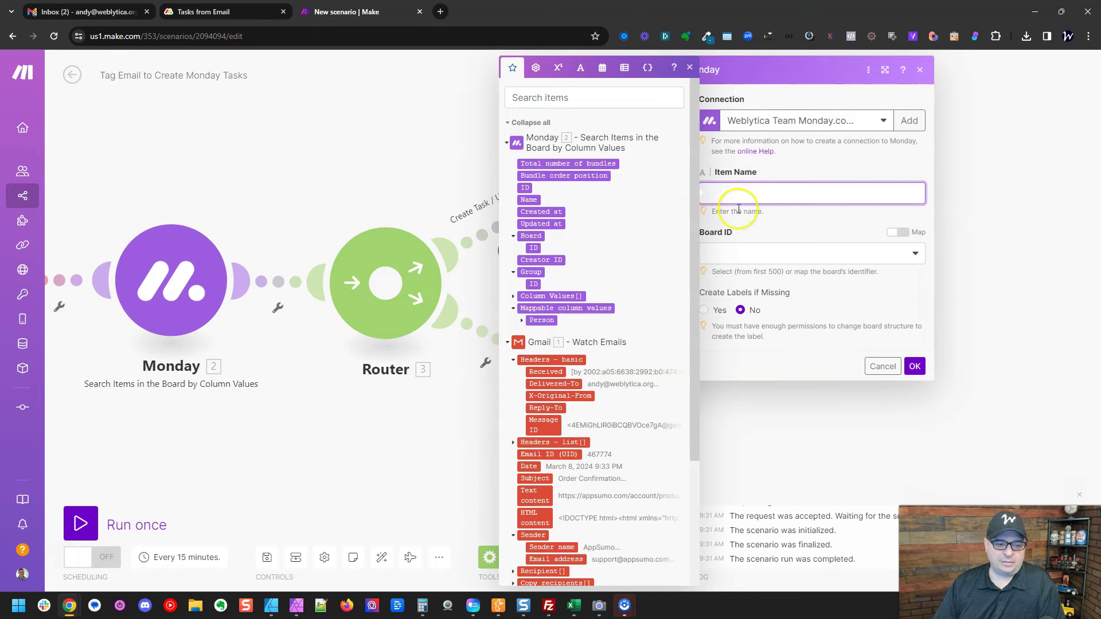
scroll(651, 312, "down", 5)
left_click(534, 312)
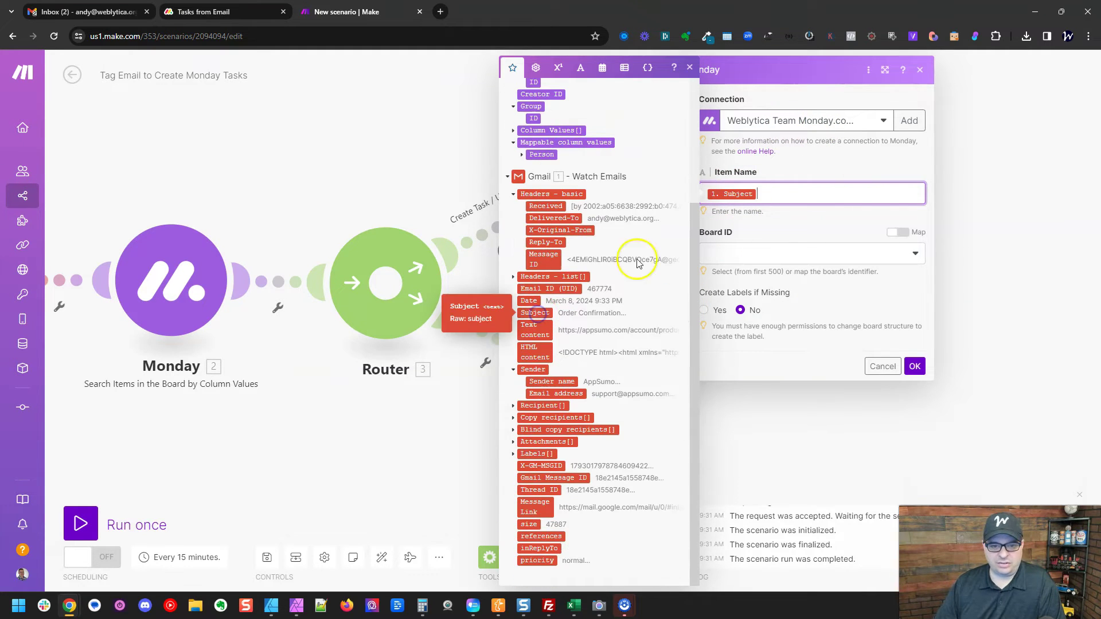
left_click(791, 253)
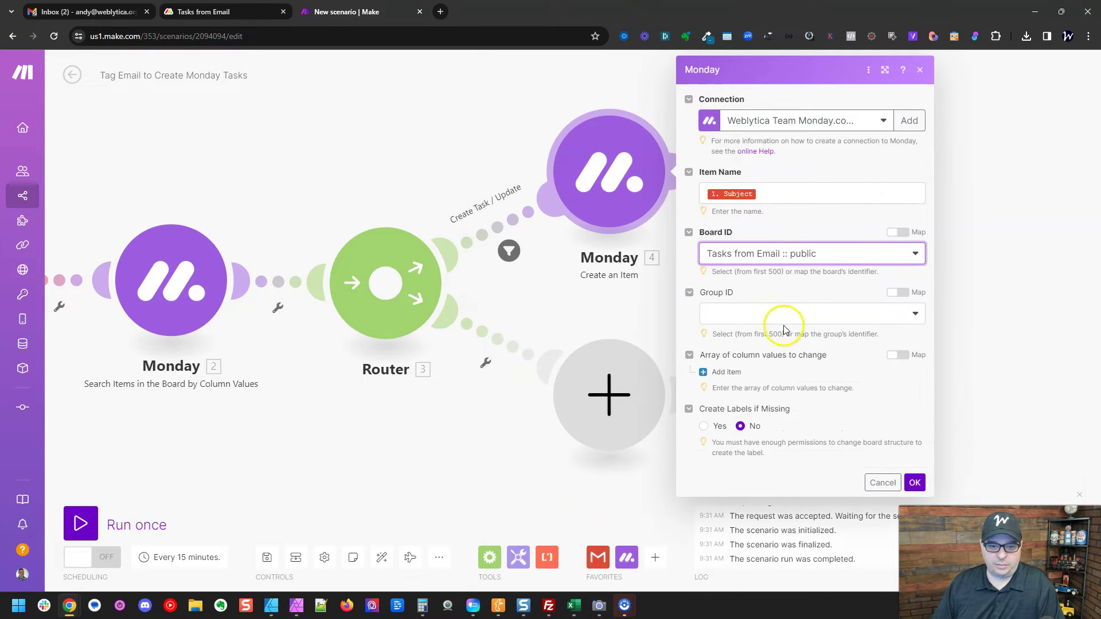
left_click(783, 317)
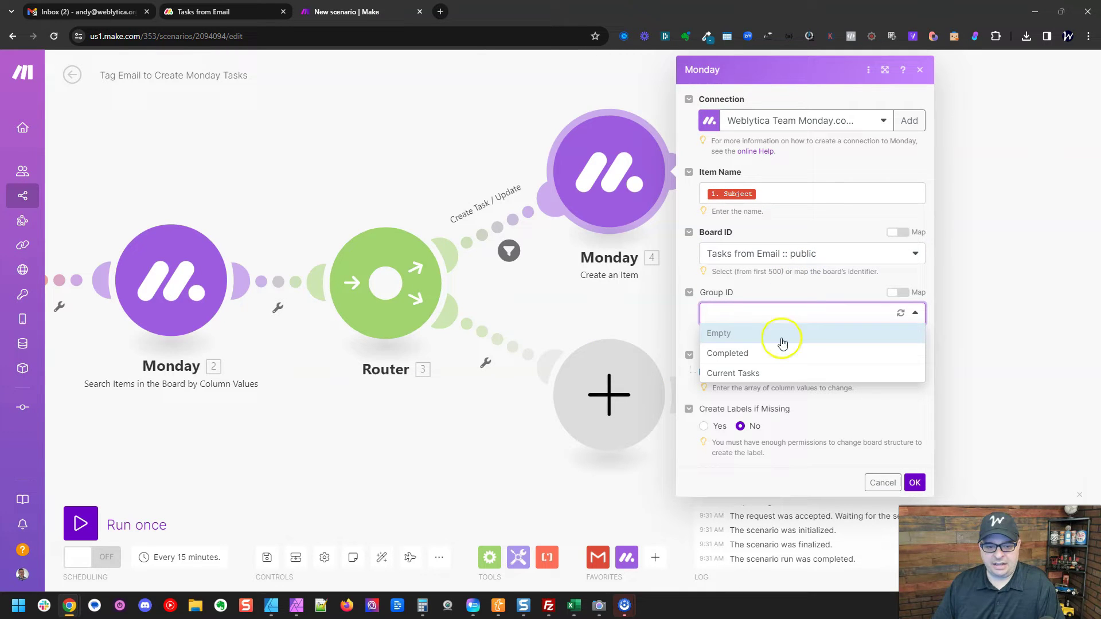
left_click(770, 379)
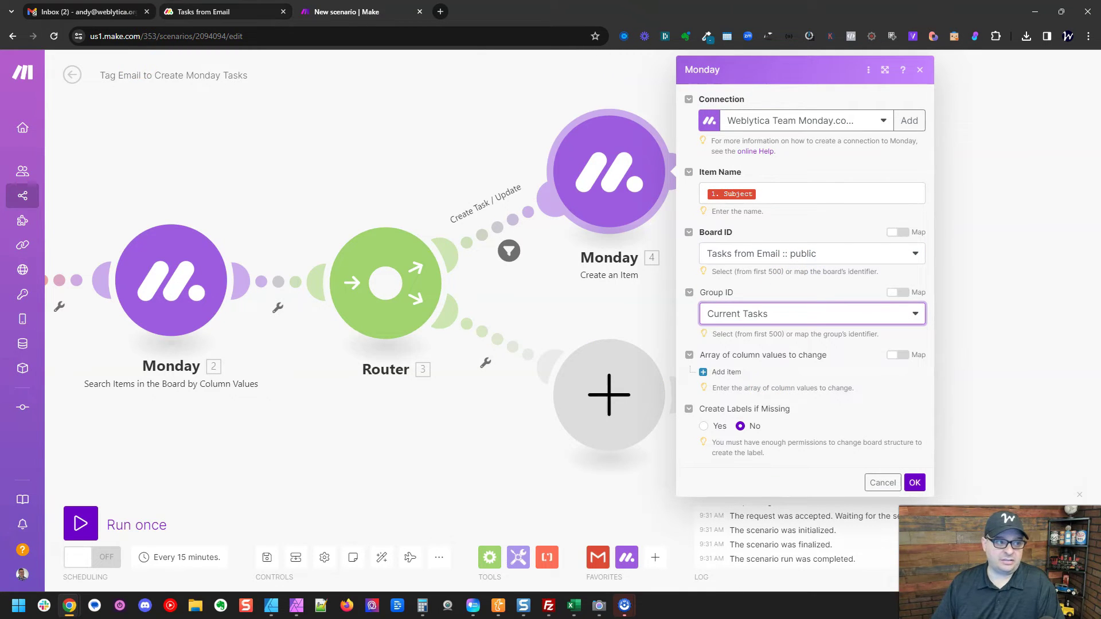
left_click(197, 12)
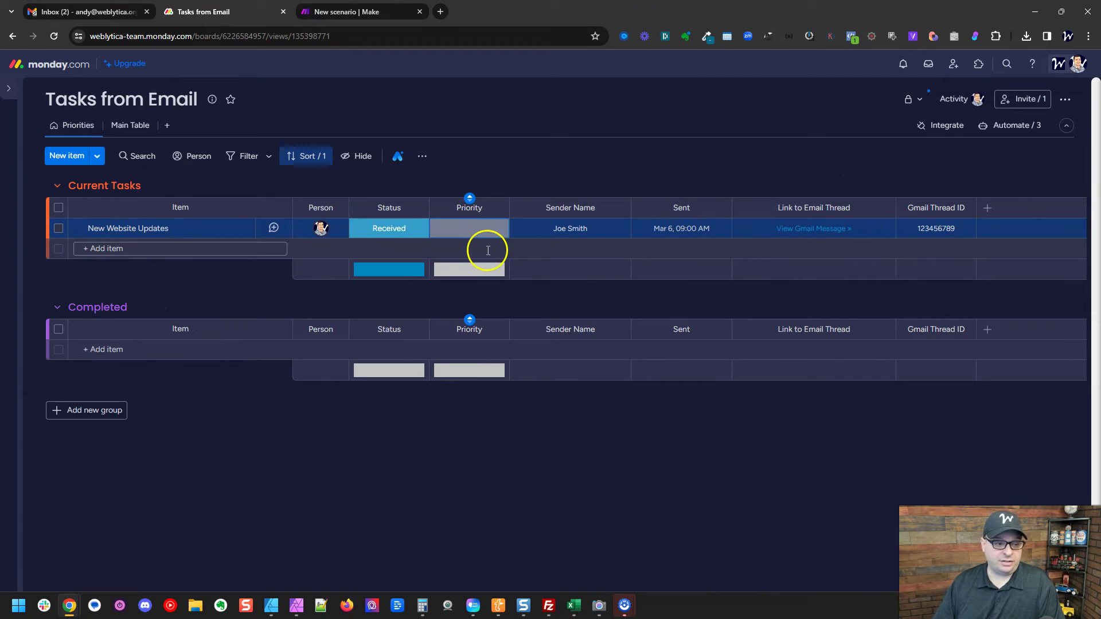
Mark New Website Updates as Done on monday.com, then return to the Make scenario.
left_click(420, 228)
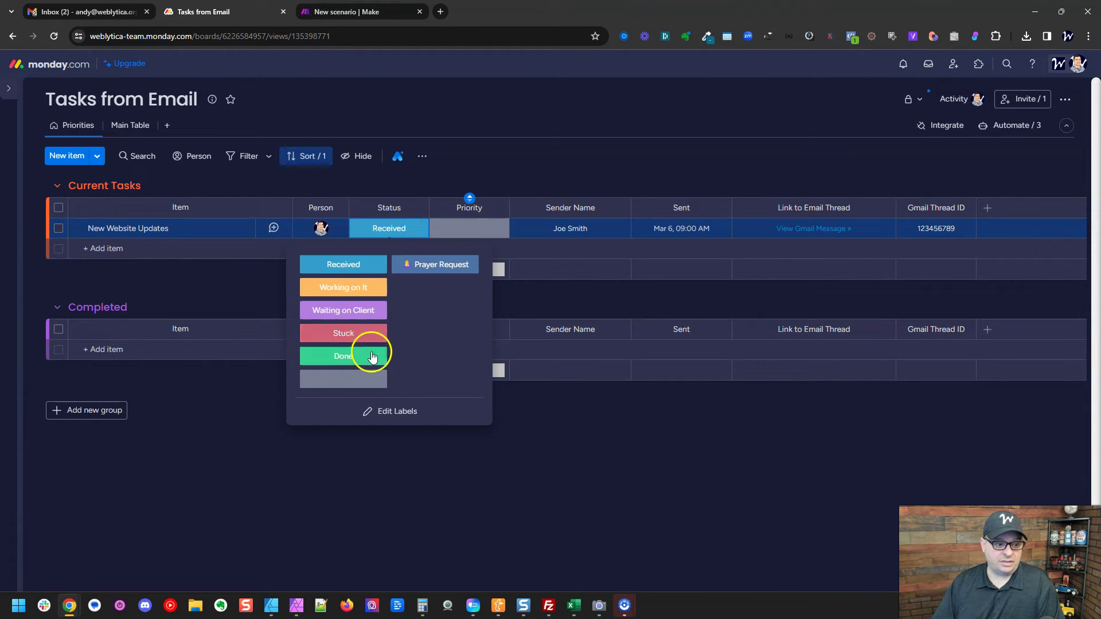
left_click(372, 359)
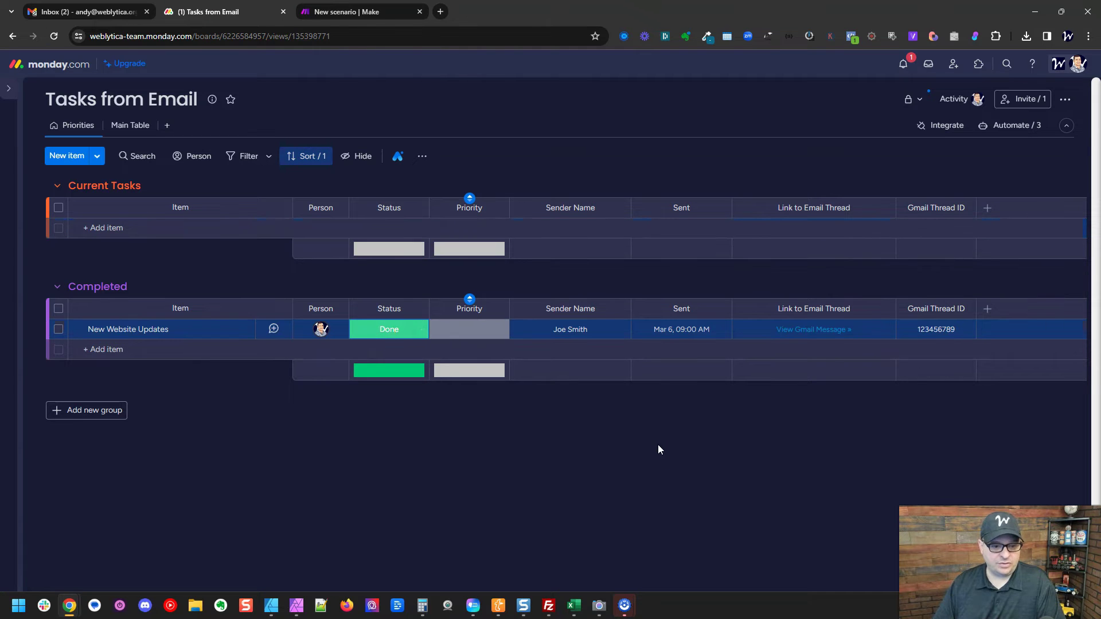
key("ctrl+Tab")
left_click(871, 235)
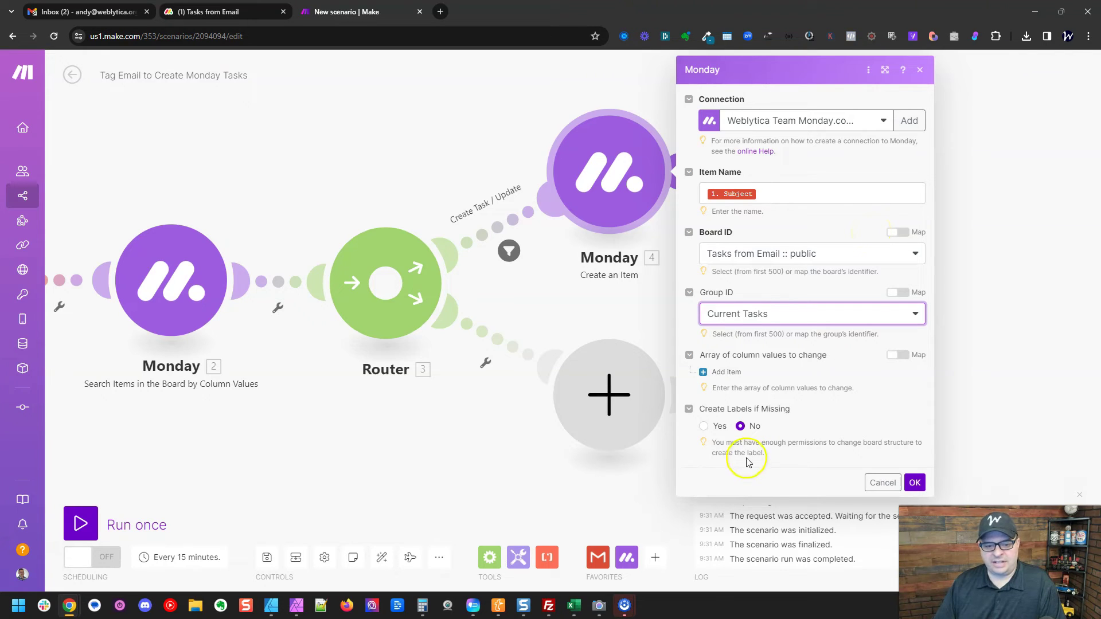
Map the email's Thread ID into the Gmail Thread ID column value.
left_click(725, 372)
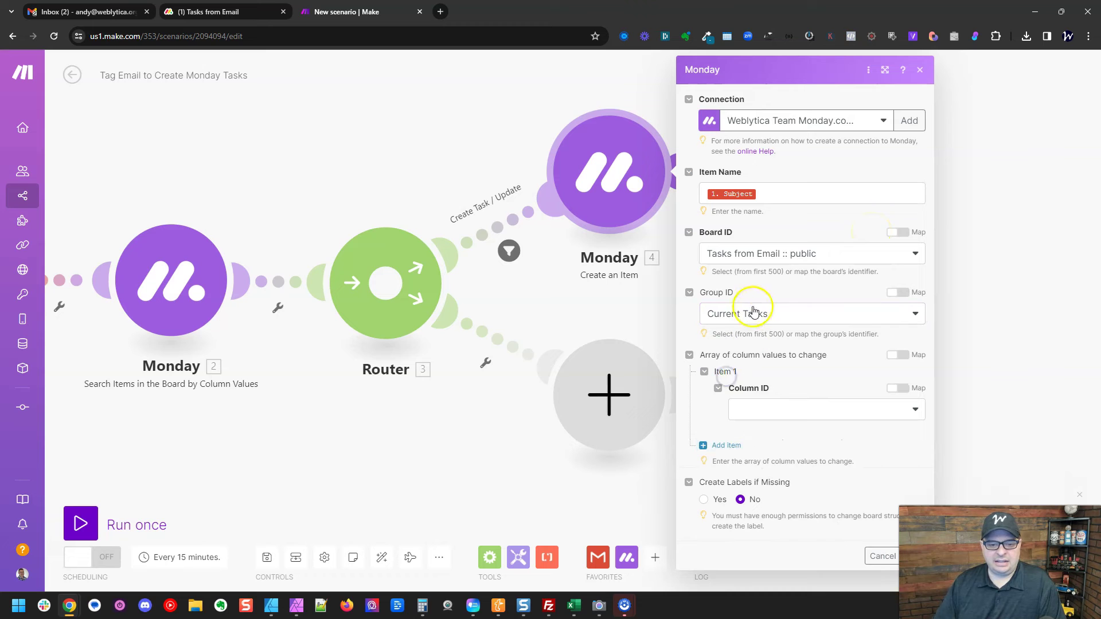
left_click(802, 408)
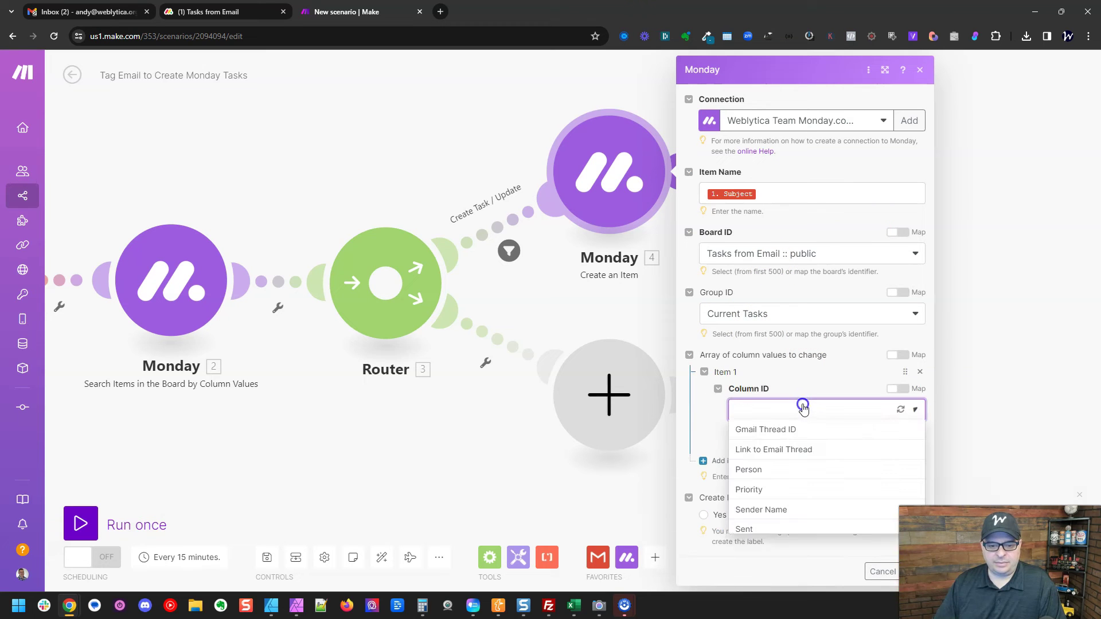
left_click(802, 429)
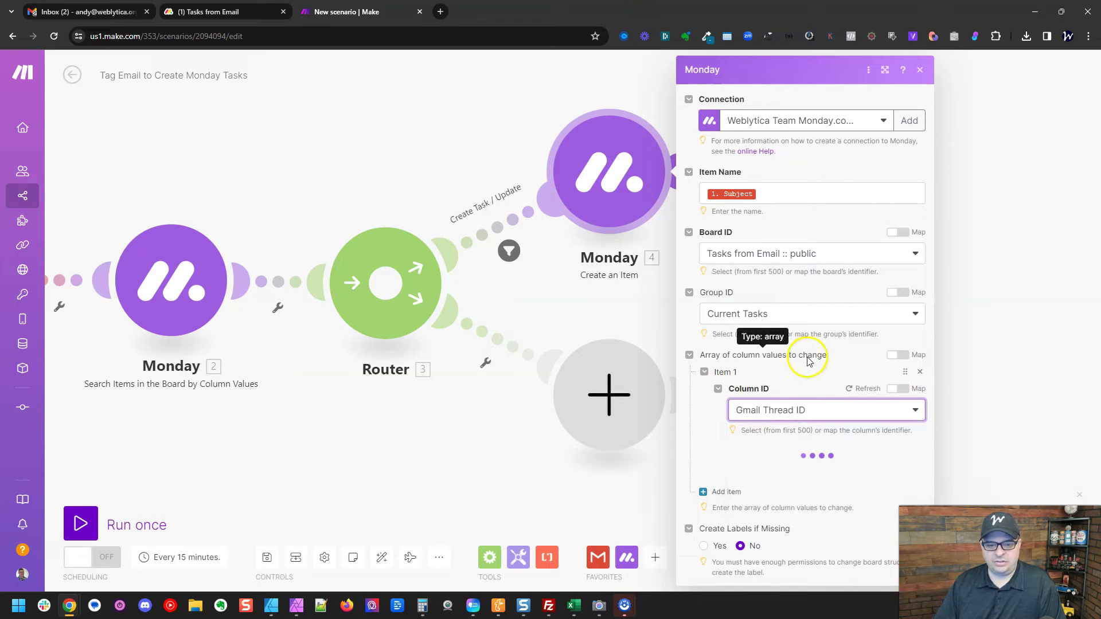
left_click(789, 423)
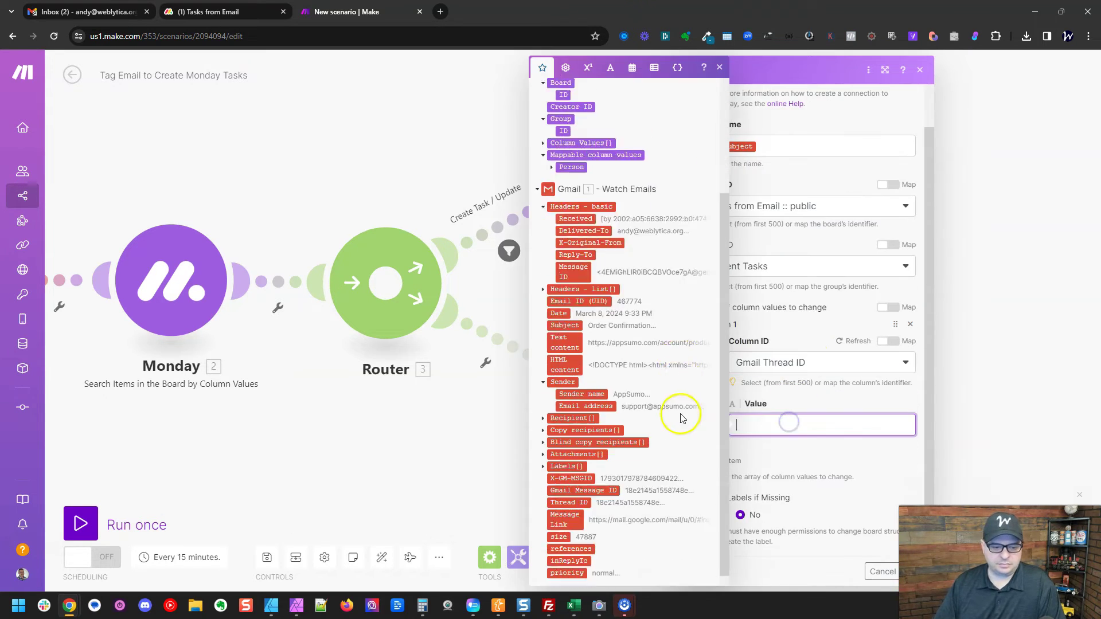
left_click(569, 502)
Add a Link to Email Thread column value and begin filling its URL.
left_click(748, 459)
scroll(763, 424, "down", 2)
left_click(769, 408)
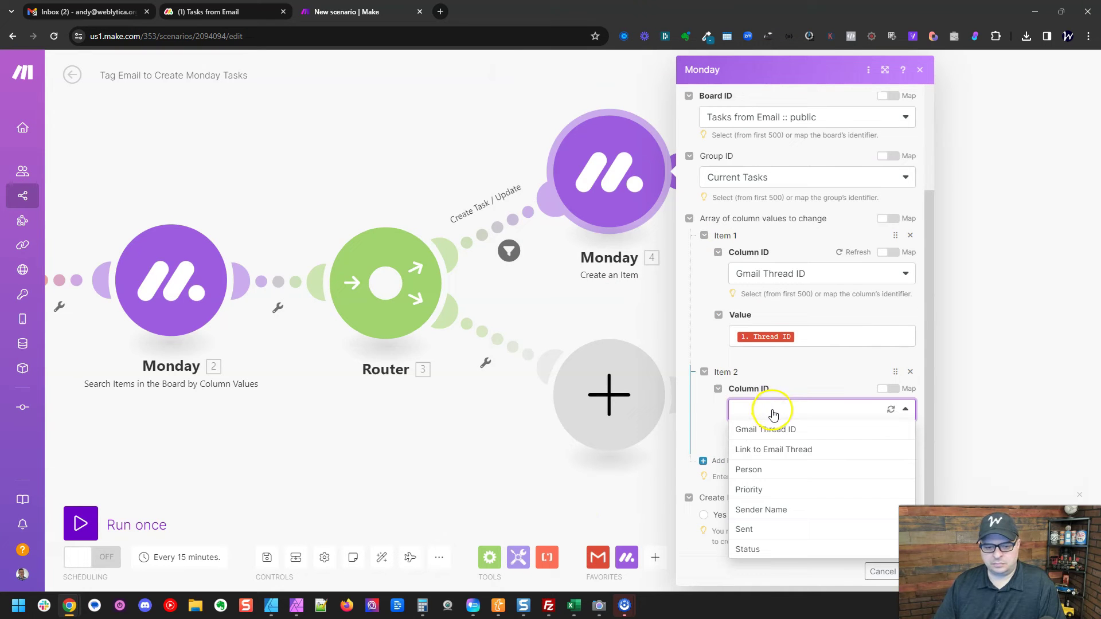
left_click(778, 452)
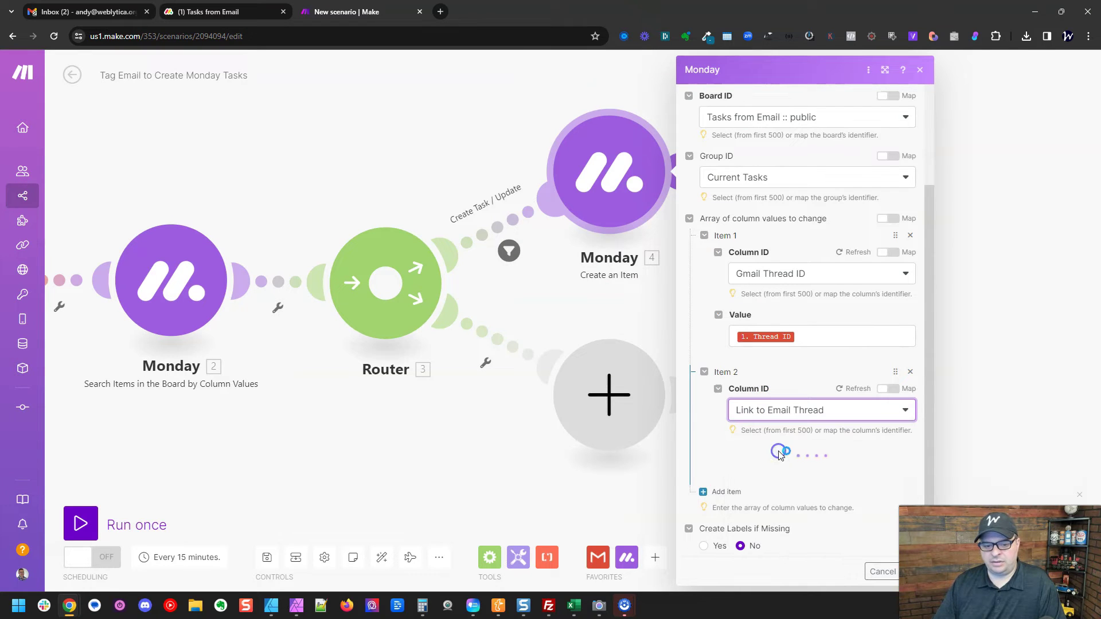
scroll(791, 380, "down", 2)
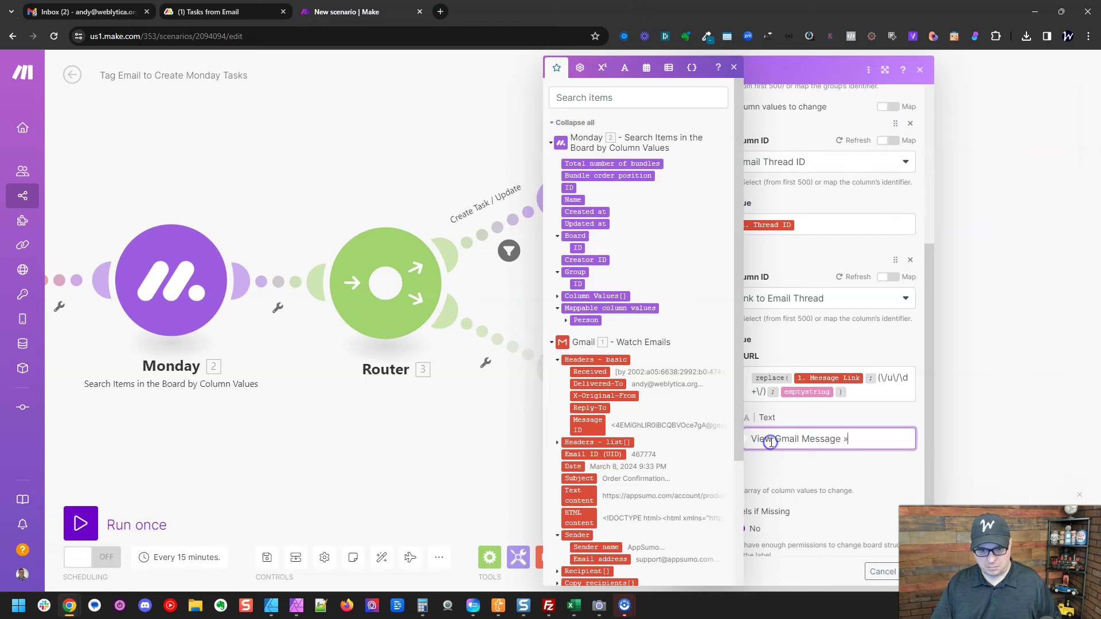
left_click(838, 422)
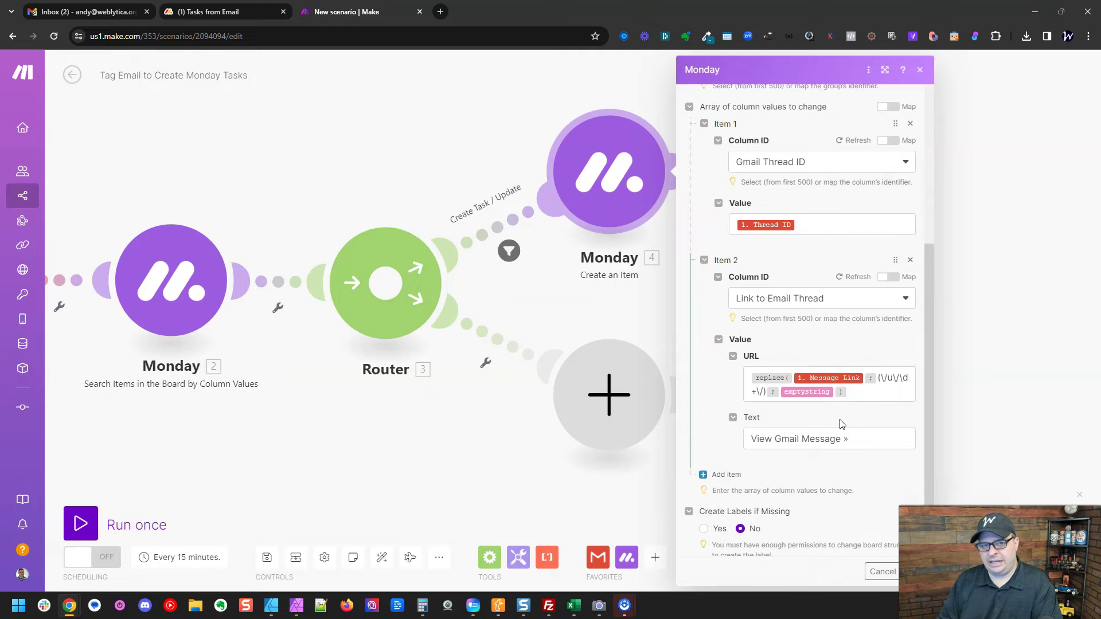
left_click(842, 420)
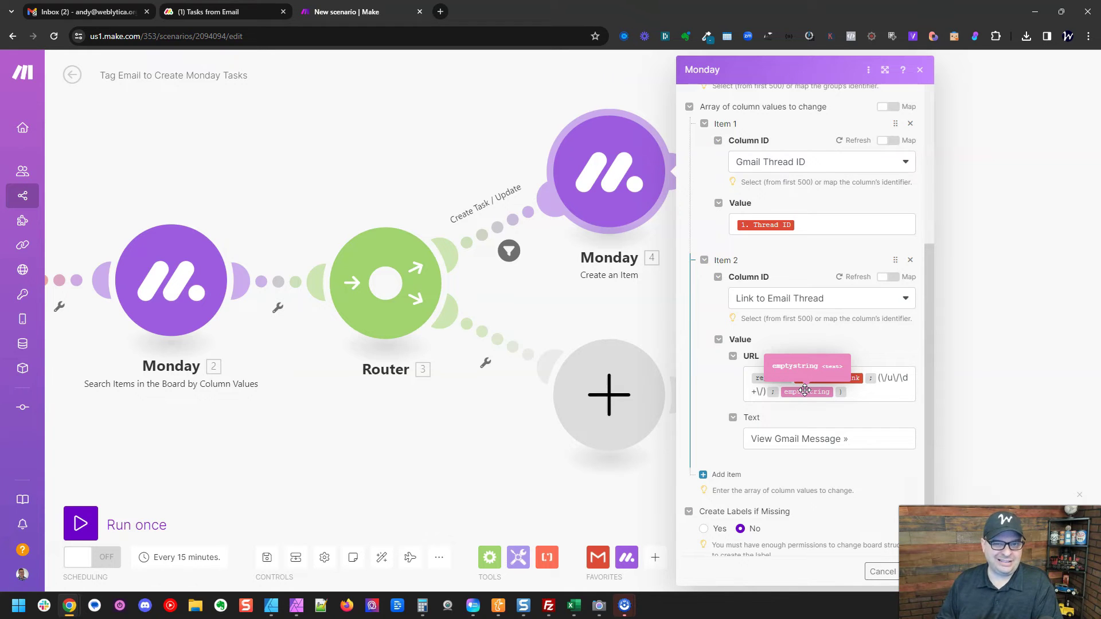
Map the email sender's name into the Sender Name column.
left_click(726, 474)
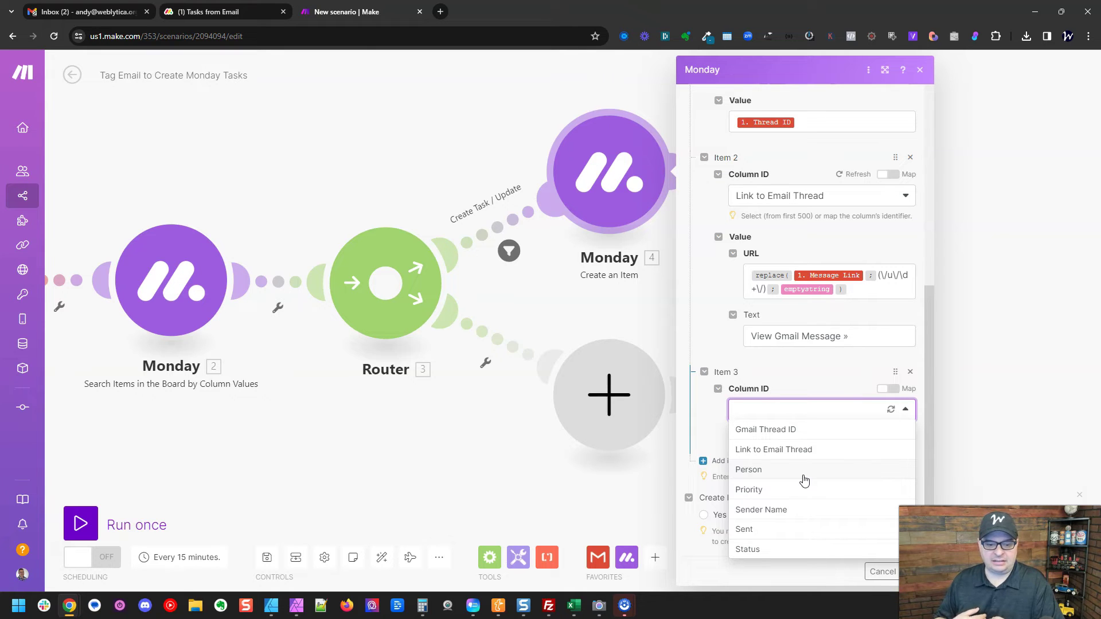
left_click(802, 495)
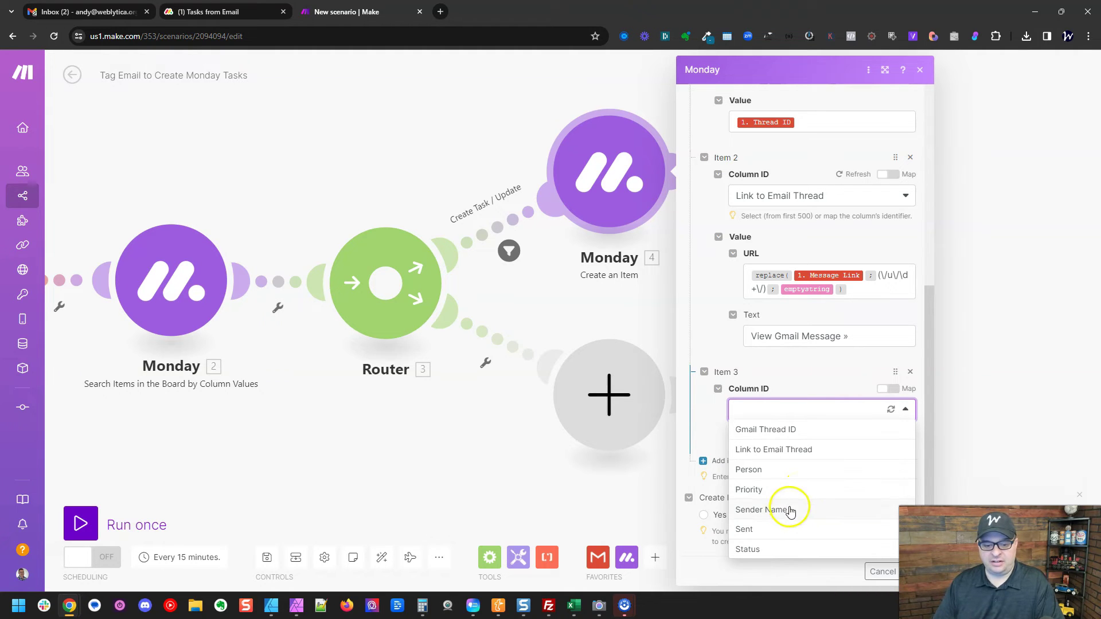
left_click(792, 512)
left_click(753, 427)
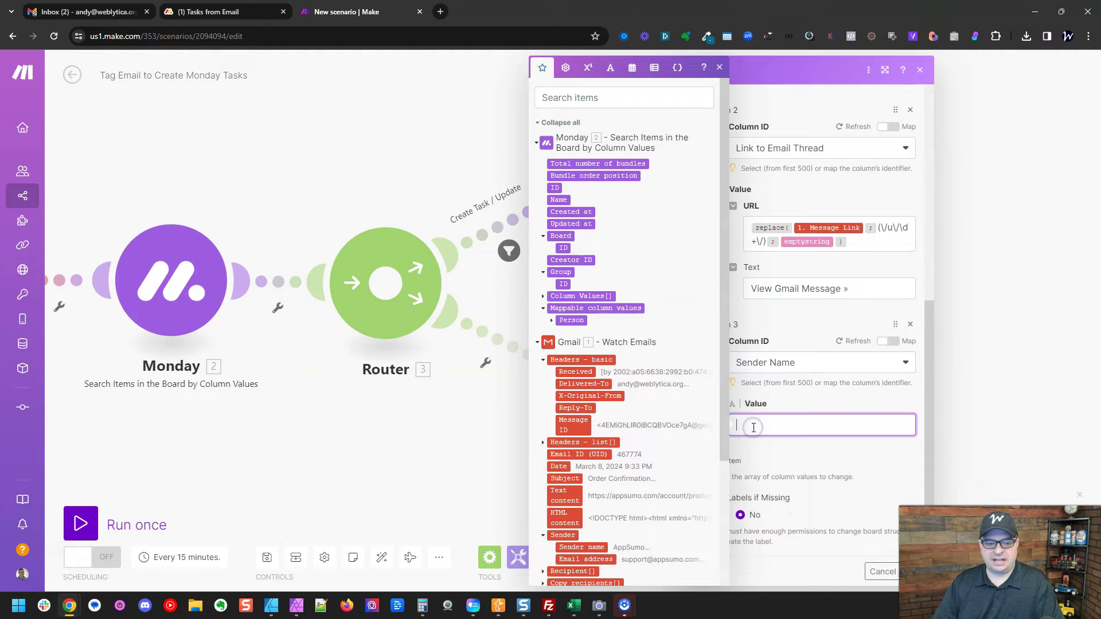
scroll(664, 410, "down", 2)
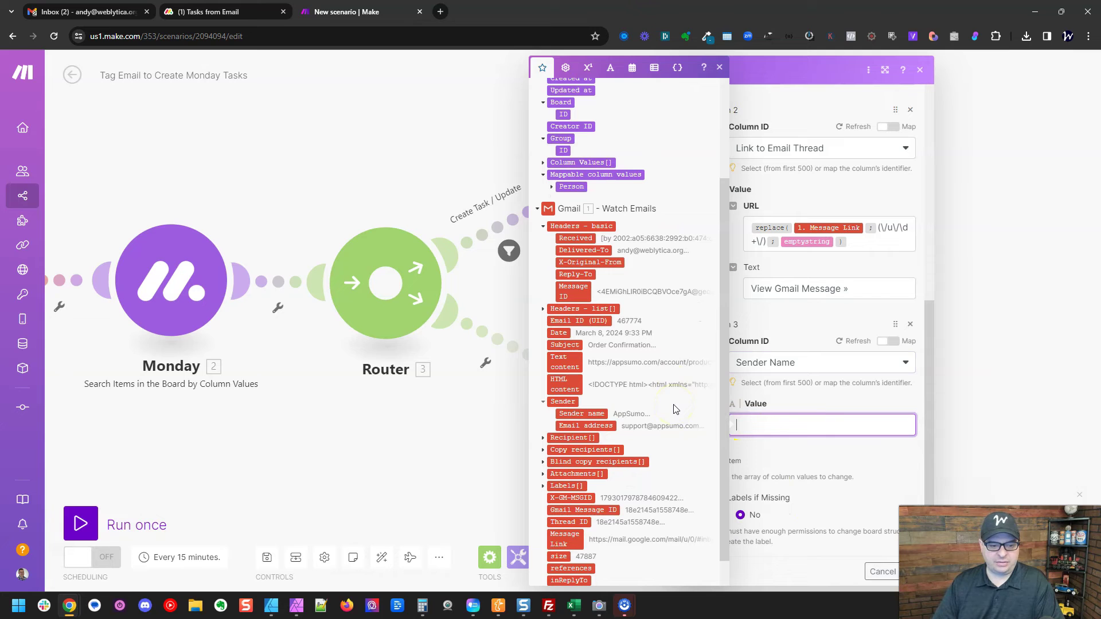
left_click(581, 413)
Map the email's Date into the Sent column and save the Create an Item settings.
left_click(787, 442)
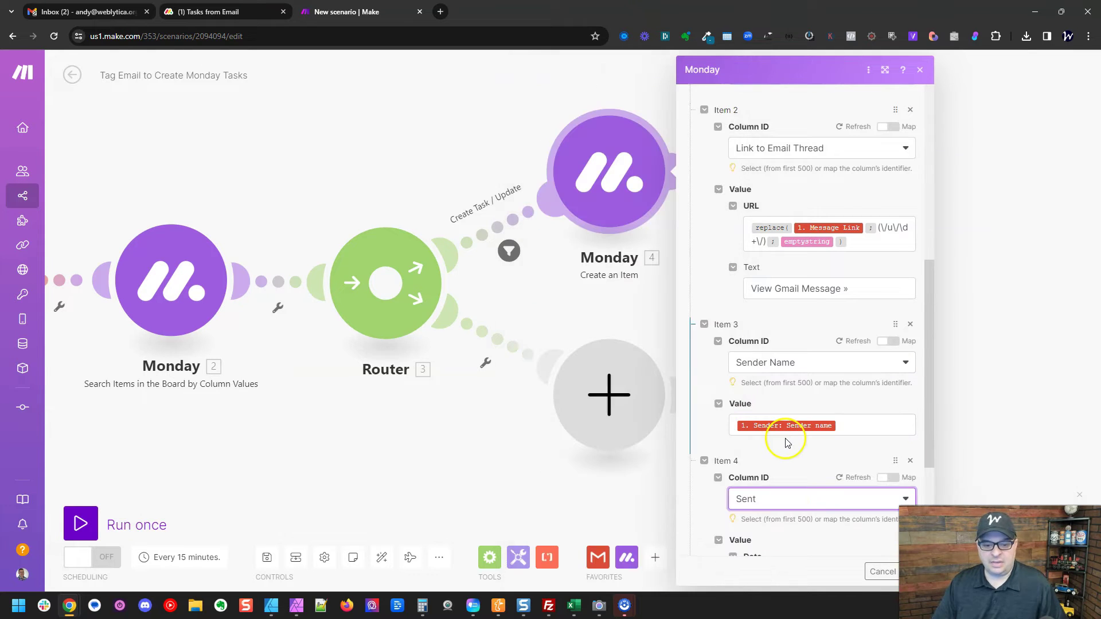
scroll(771, 415, "down", 2)
left_click(772, 388)
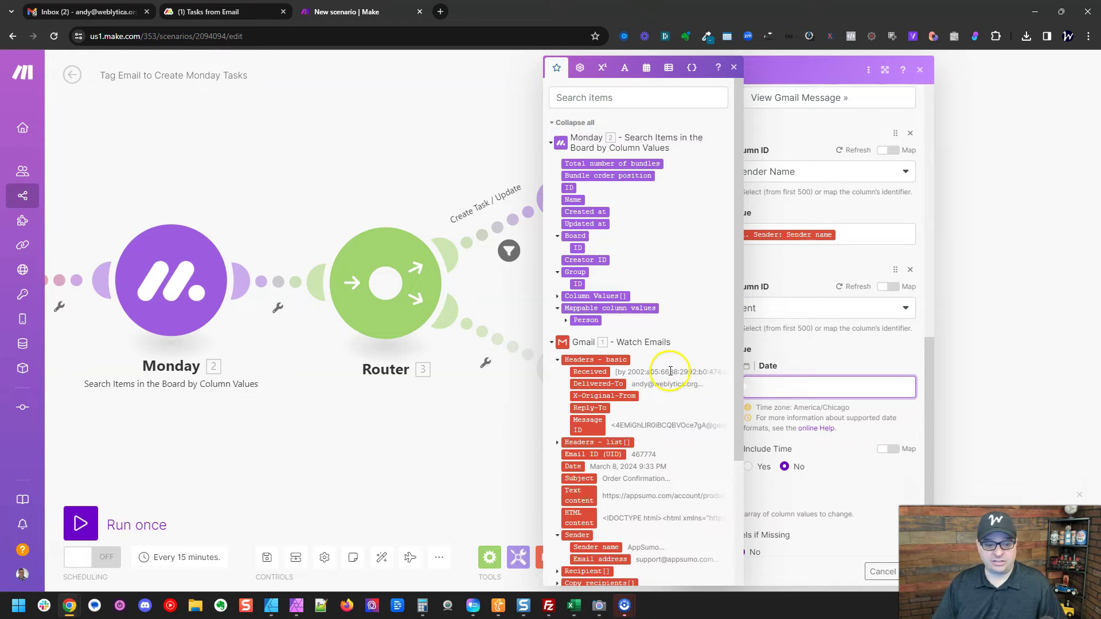
scroll(661, 369, "down", 2)
scroll(660, 369, "down", 1)
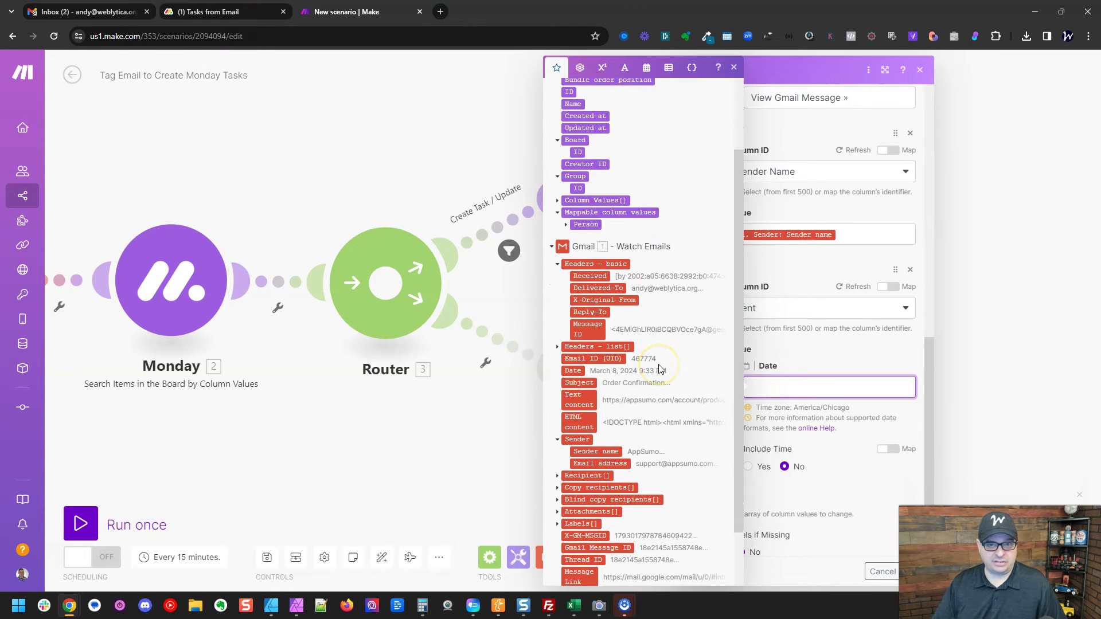
left_click(579, 371)
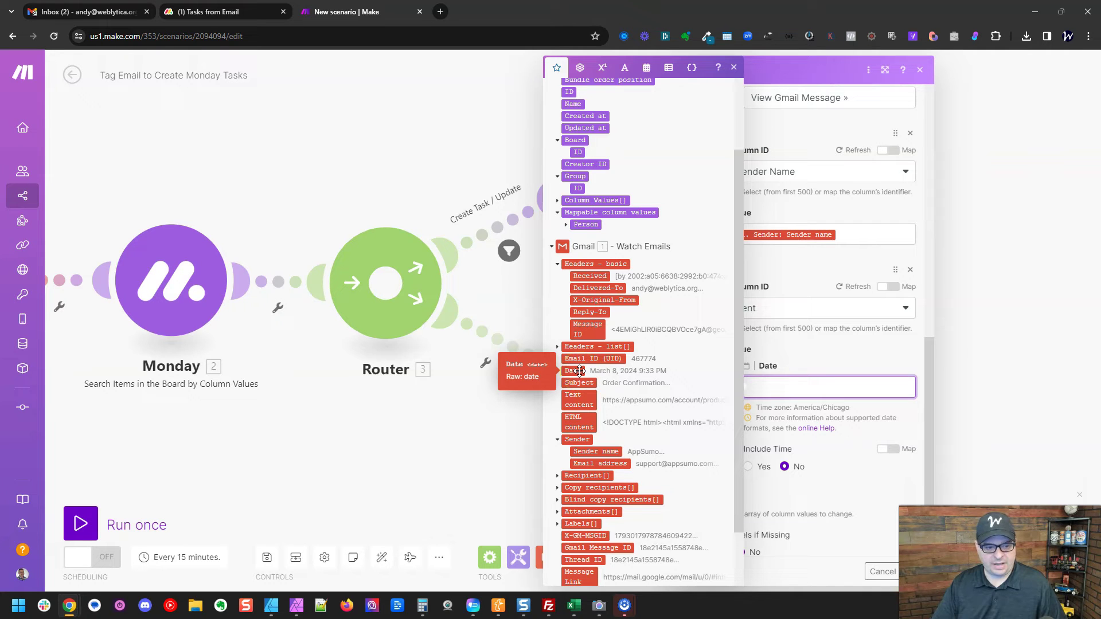
left_click(579, 371)
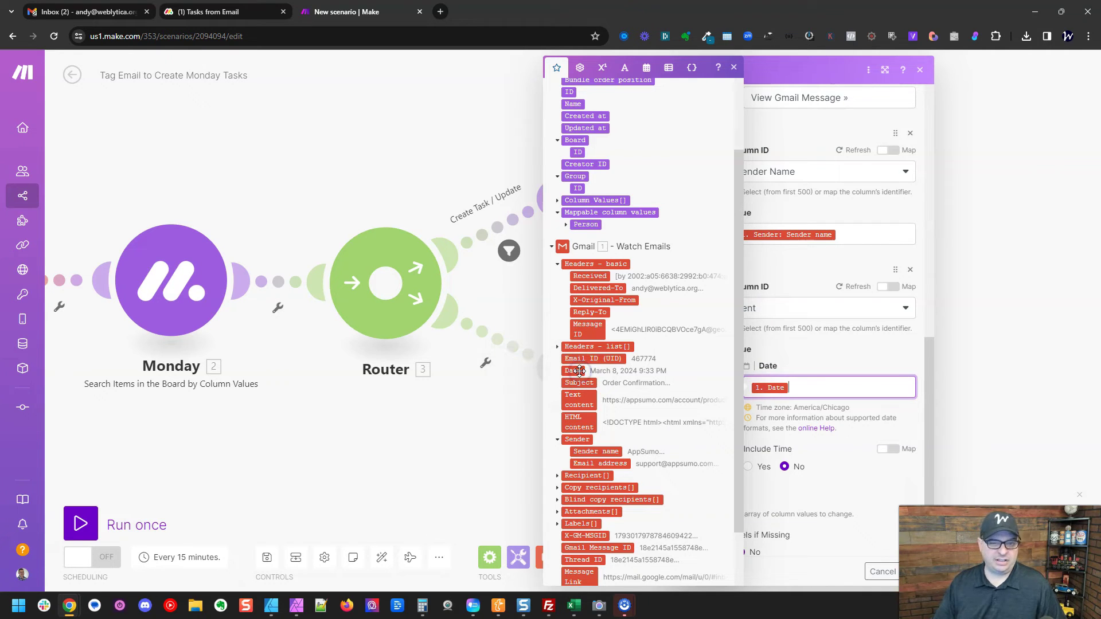
left_click(832, 358)
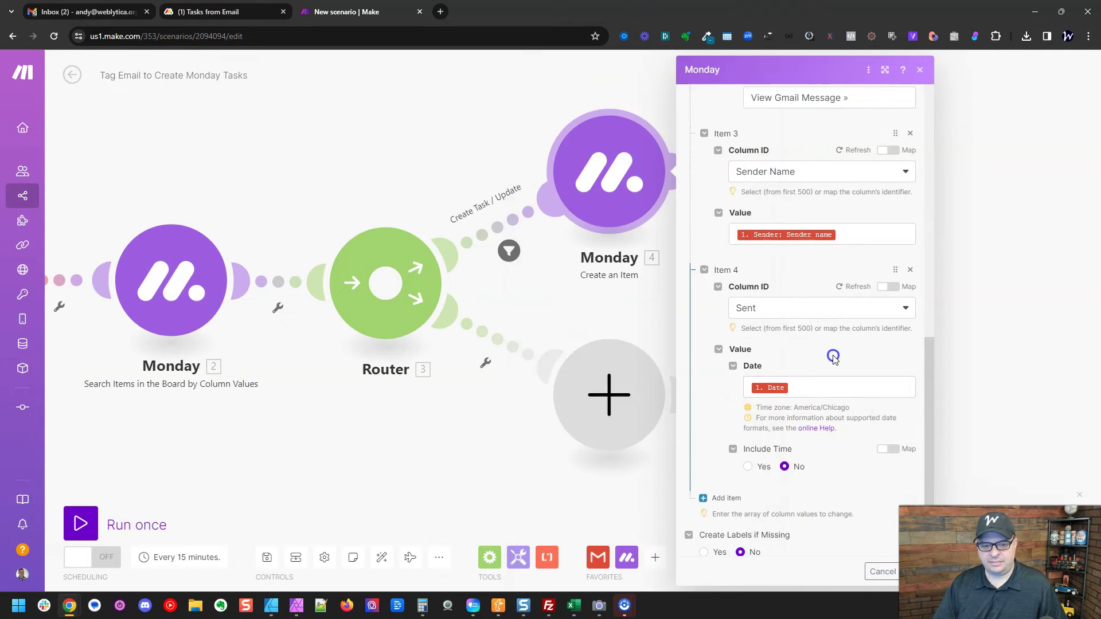
scroll(834, 360, "down", 1)
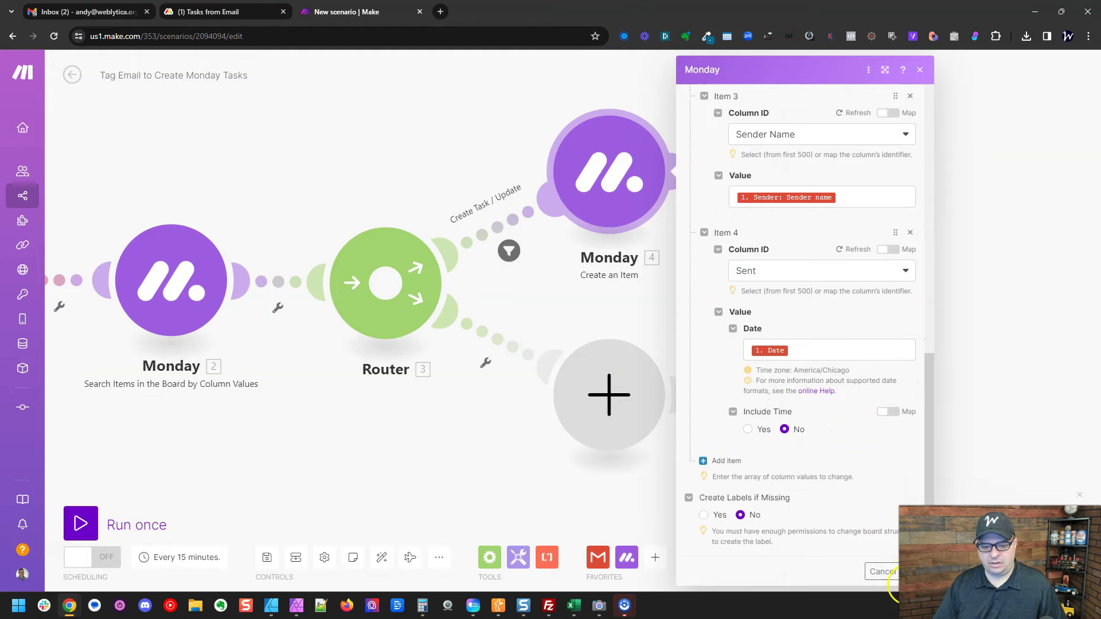
left_click_drag(607, 509, 565, 502)
left_click(869, 571)
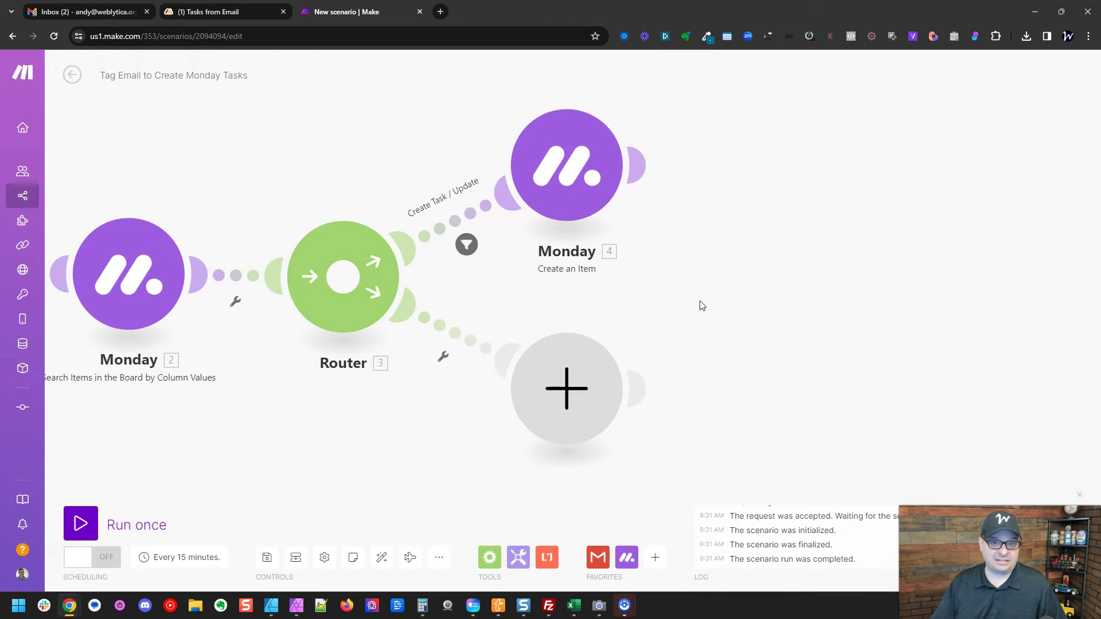
Add a Monday Create an Update module after Create an Item.
left_click(644, 165)
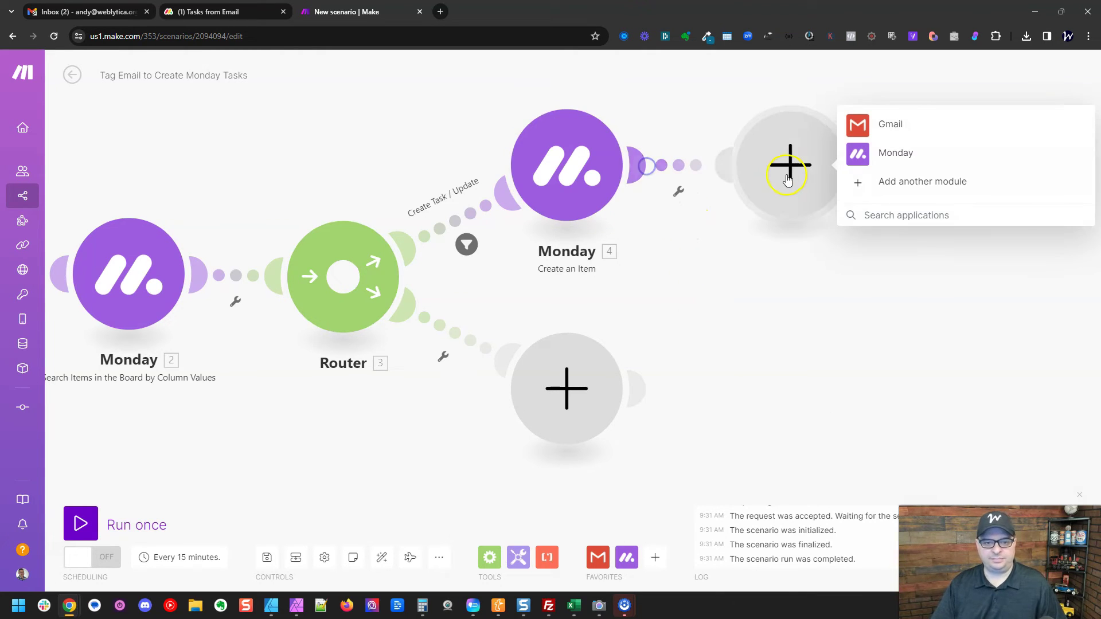
left_click(878, 154)
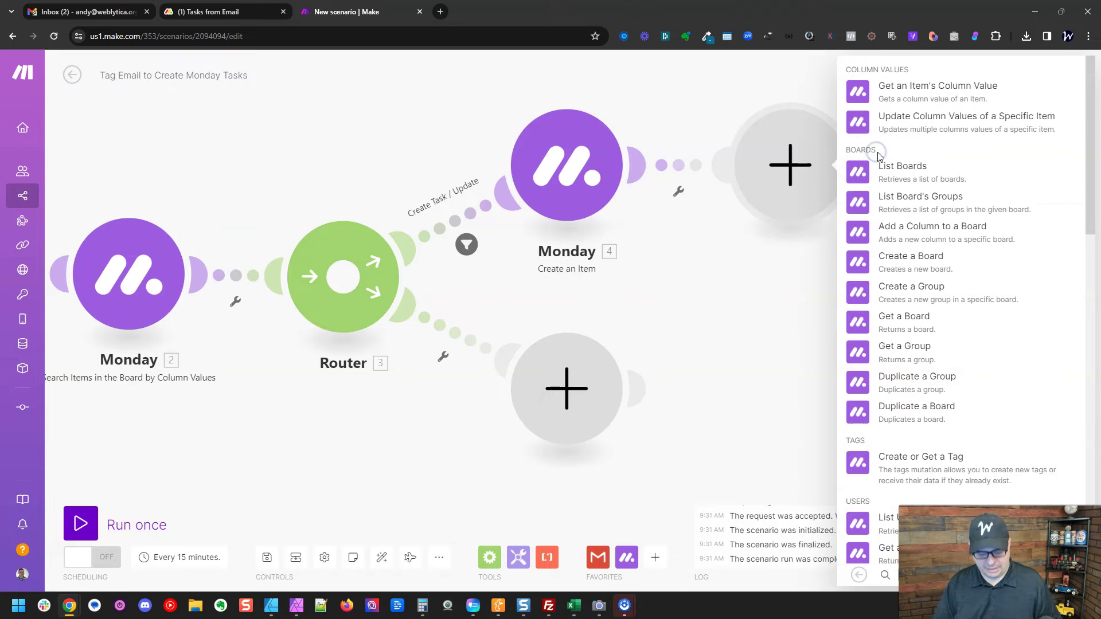
type("upd")
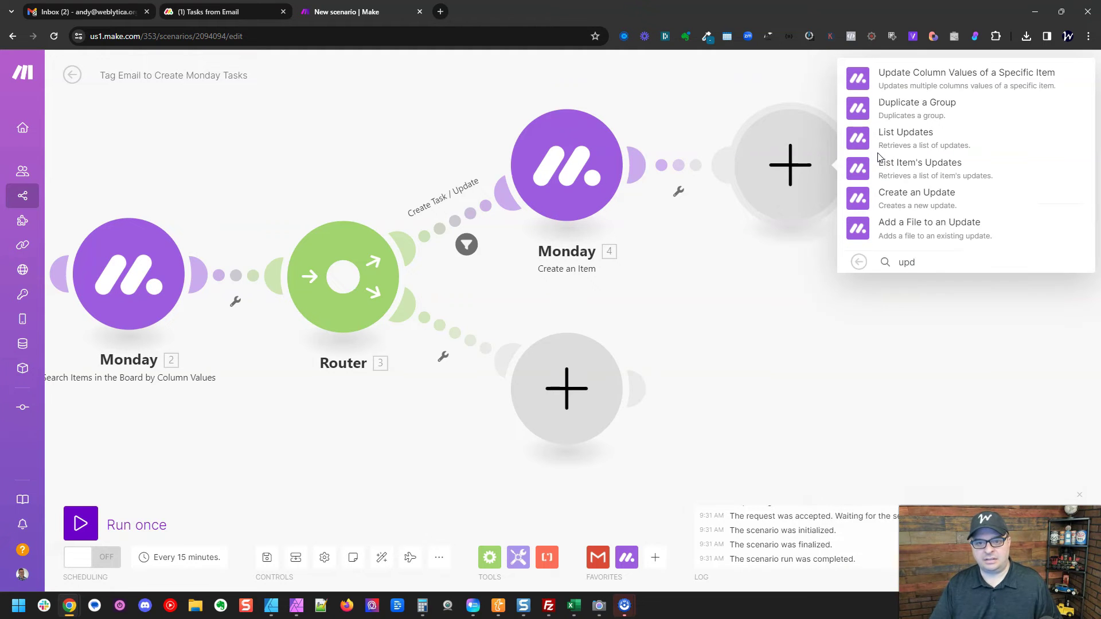
left_click(908, 196)
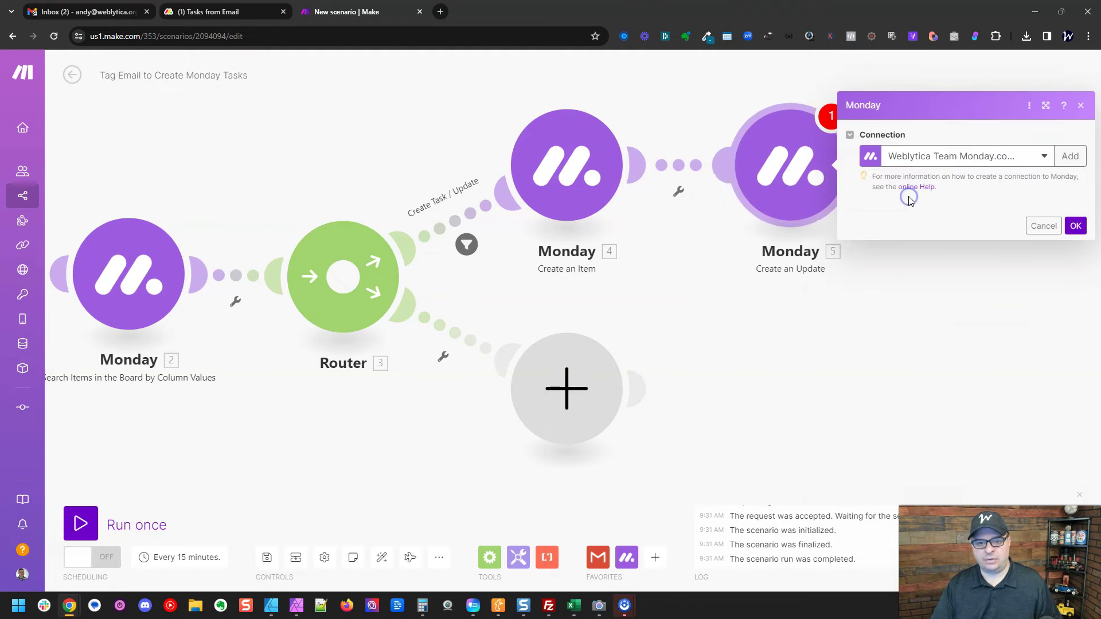
left_click_drag(783, 327, 634, 327)
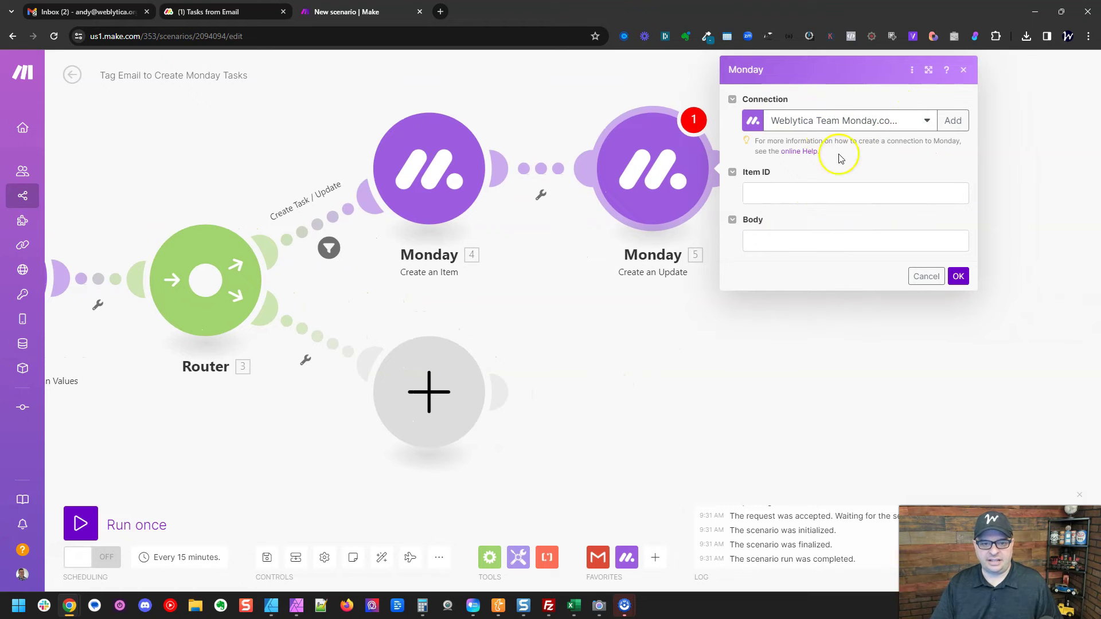
Set Item ID to the created item's ID and Body to stripHTML(Text content).
left_click(810, 195)
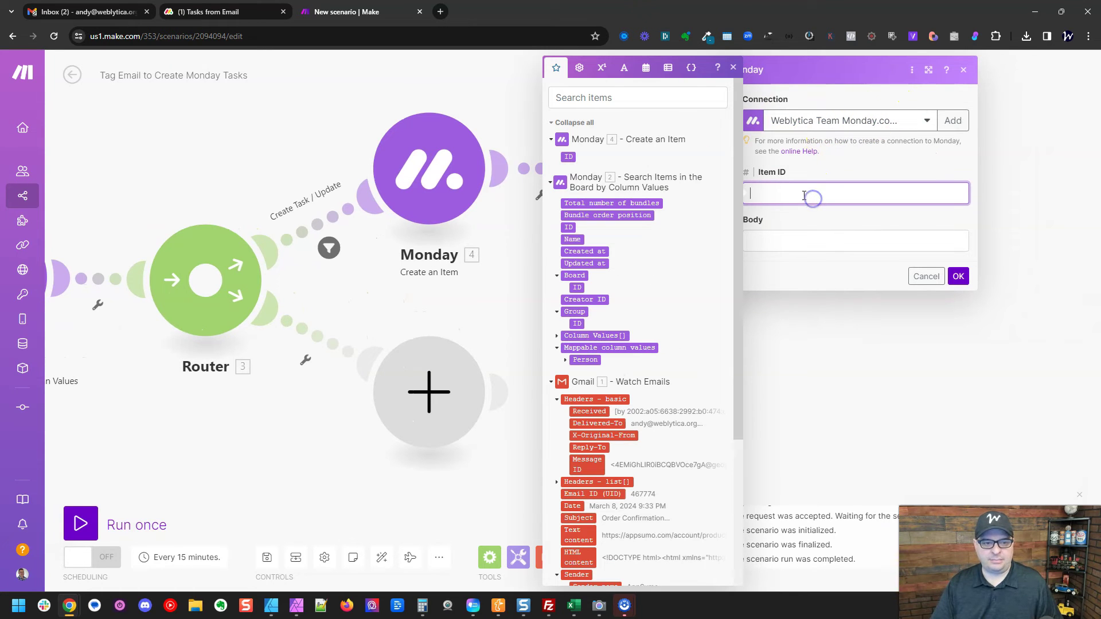
left_click(568, 156)
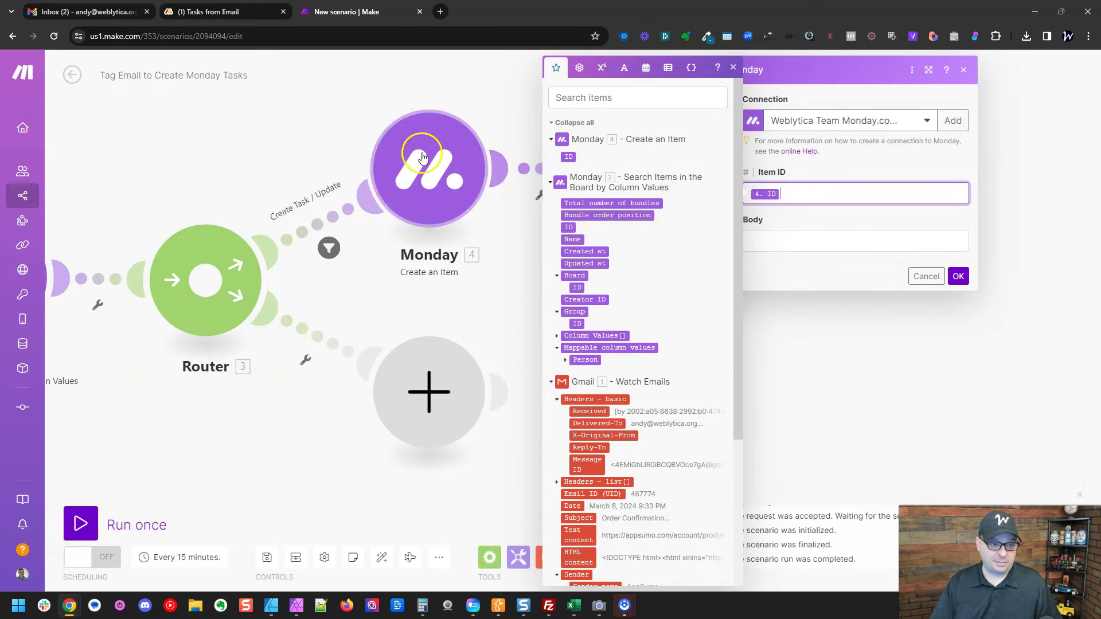
left_click(792, 238)
left_click_drag(735, 210, 746, 374)
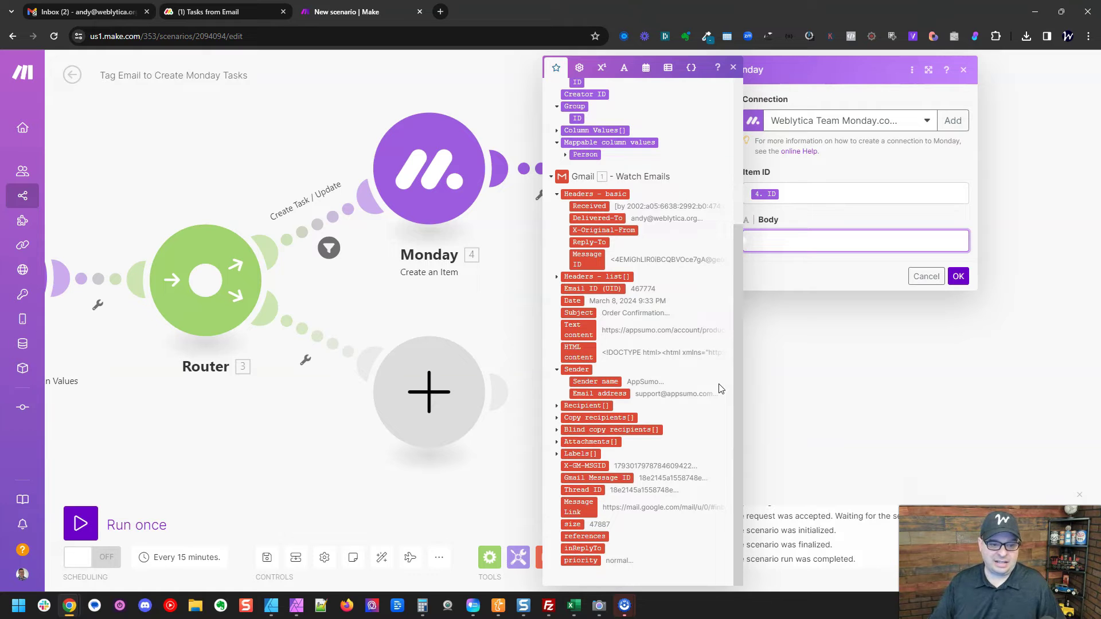
left_click(580, 331)
type("stripHTML( 1. Text content")
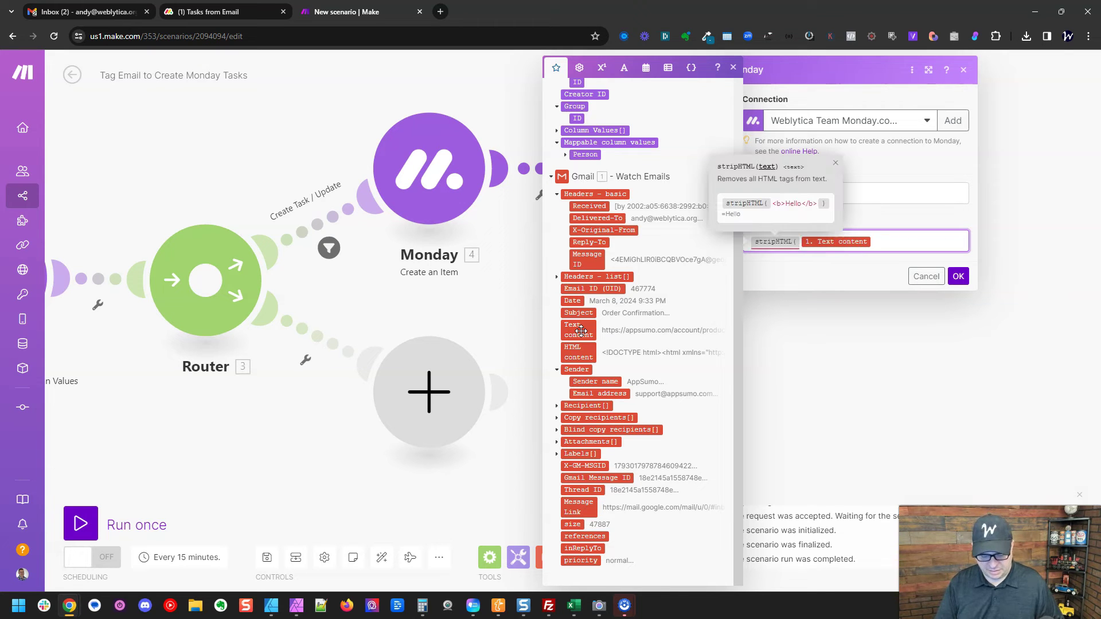
type(")")
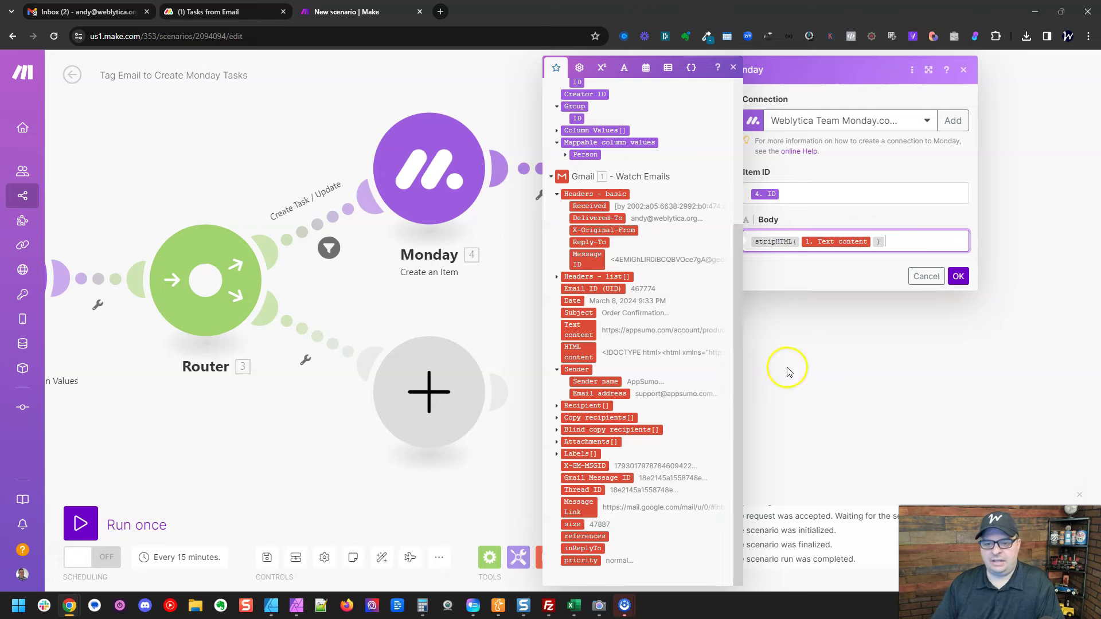
Save the update settings and rename modules Labeled Emails, Existing Item, Create Task Item, Create Update.
left_click(958, 276)
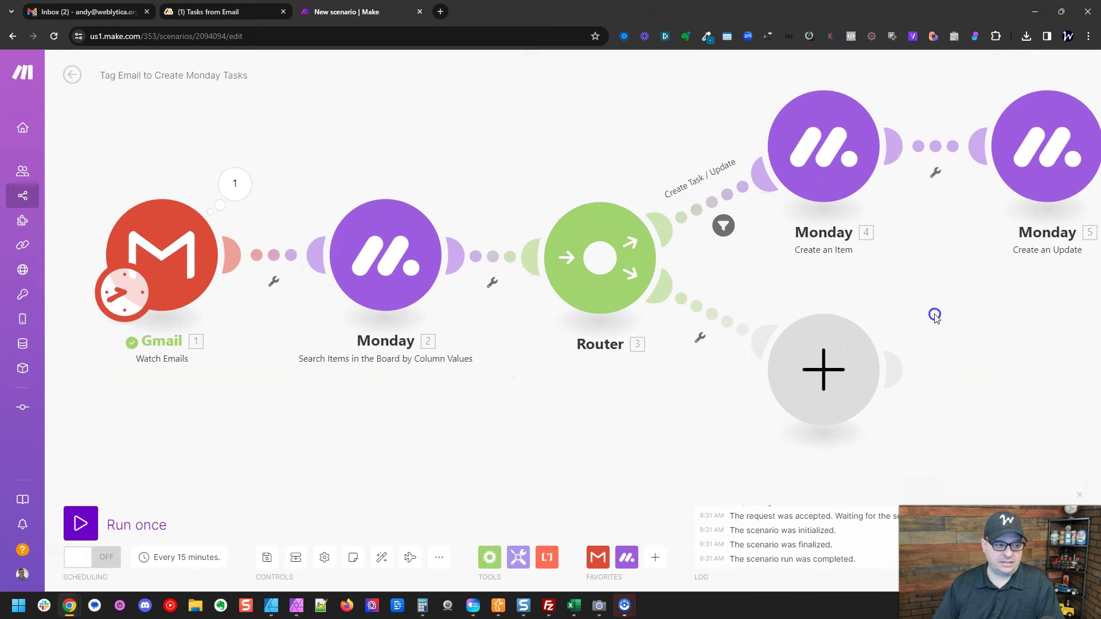
left_click(238, 332)
key("Return")
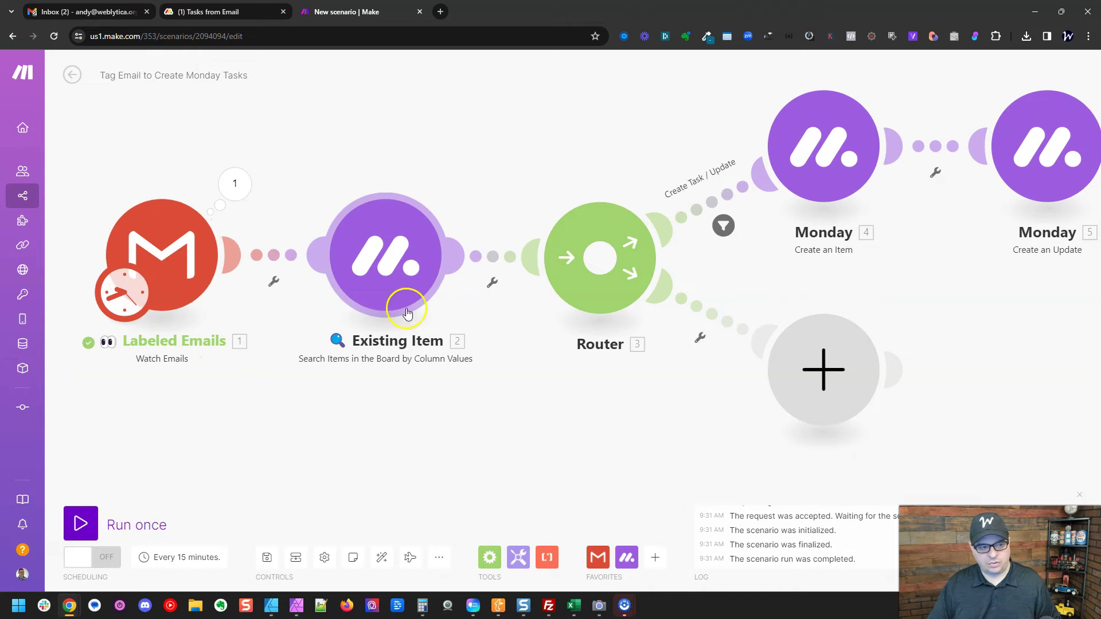
left_click_drag(641, 430, 455, 448)
left_click(775, 239)
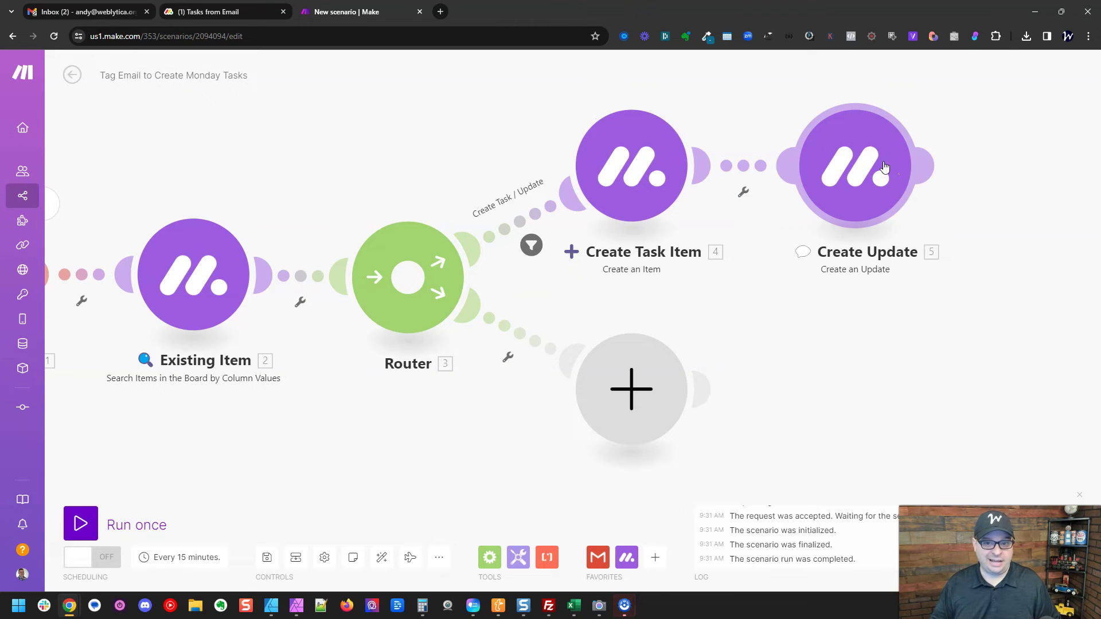
left_click(596, 315)
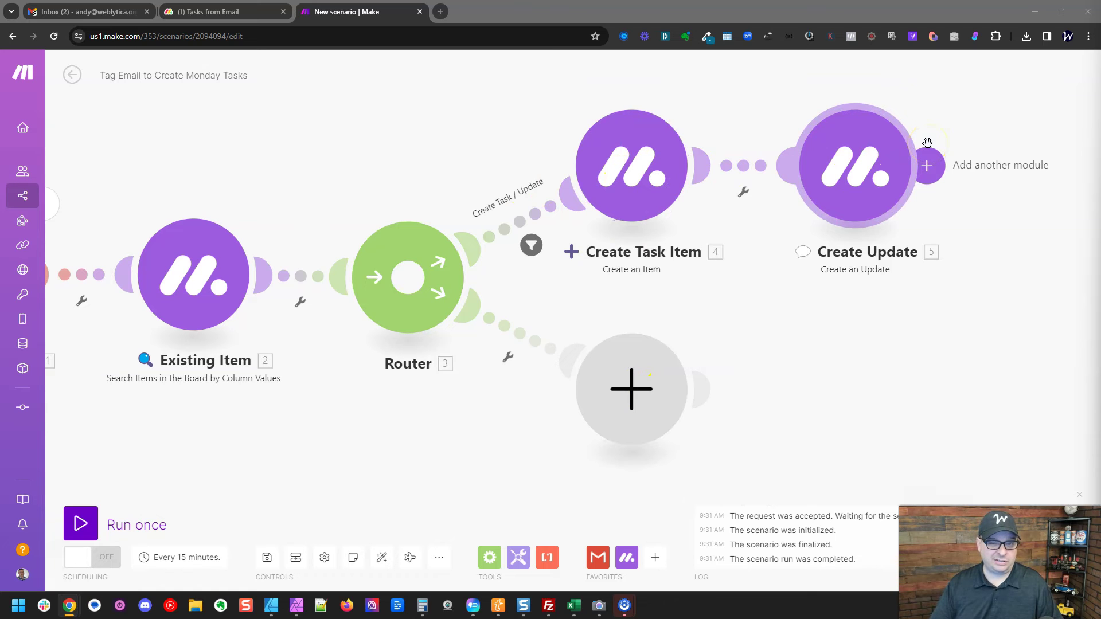
Filter the lower route on Existing Item ID exists, labelled 'Create Update on Existing'.
left_click(517, 332)
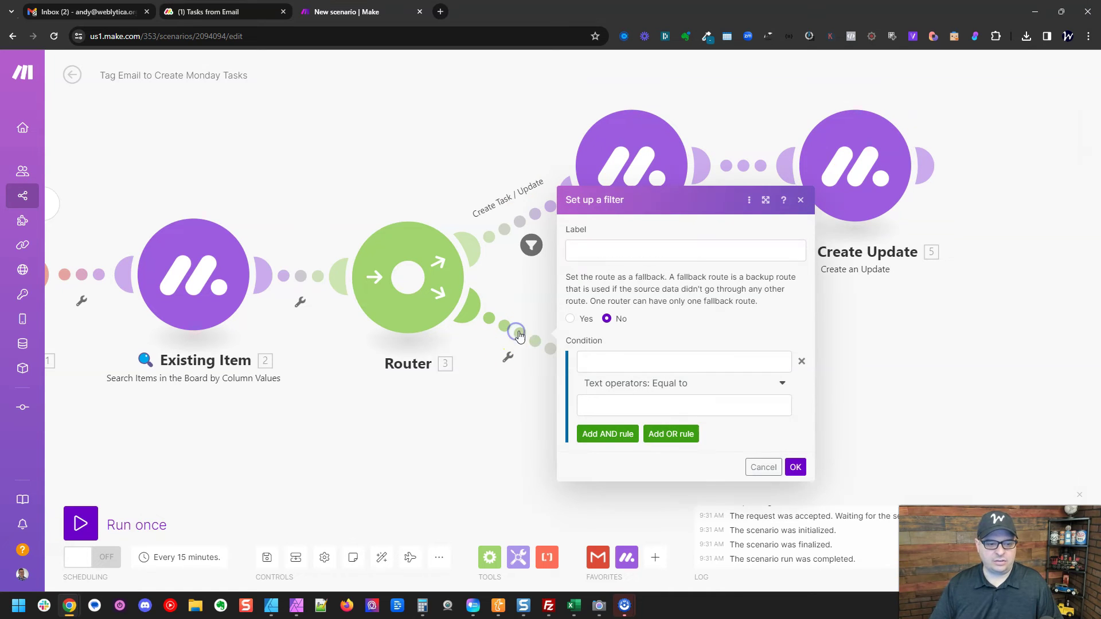
left_click(592, 361)
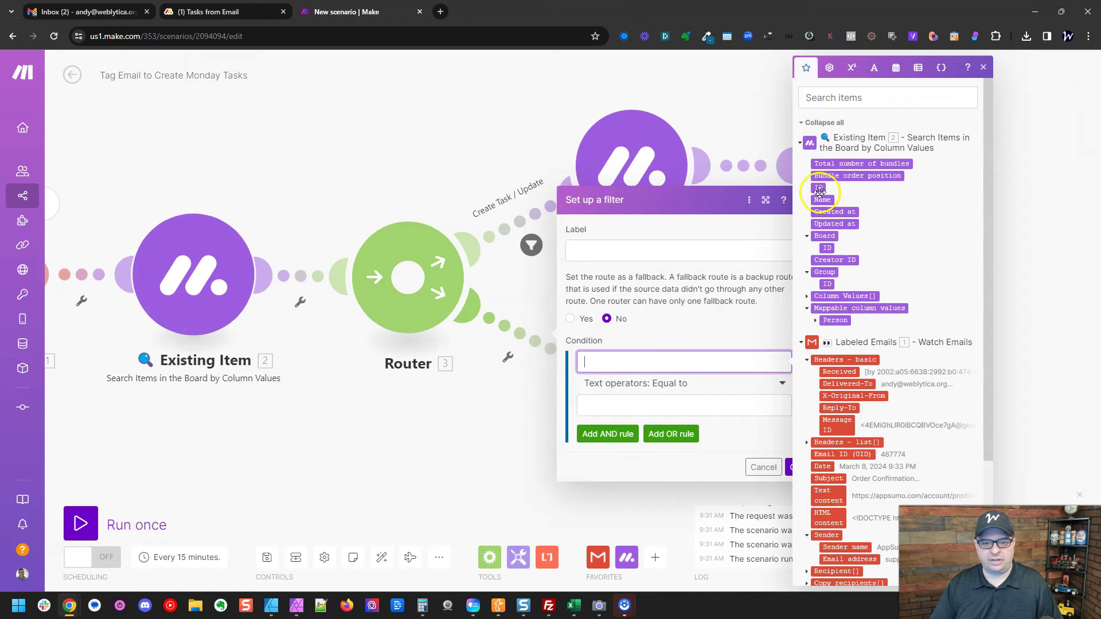
left_click_drag(819, 188, 691, 354)
left_click(677, 383)
left_click(590, 435)
left_click(656, 251)
type("Create Update oh")
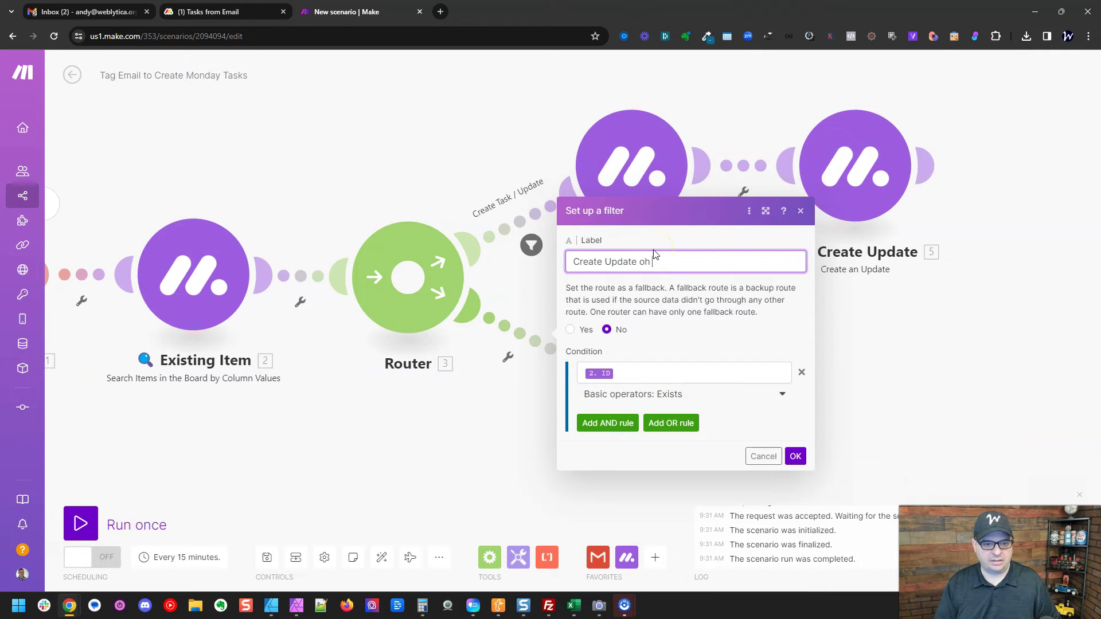
type(" Existing")
key("Return")
left_click_drag(765, 371, 678, 368)
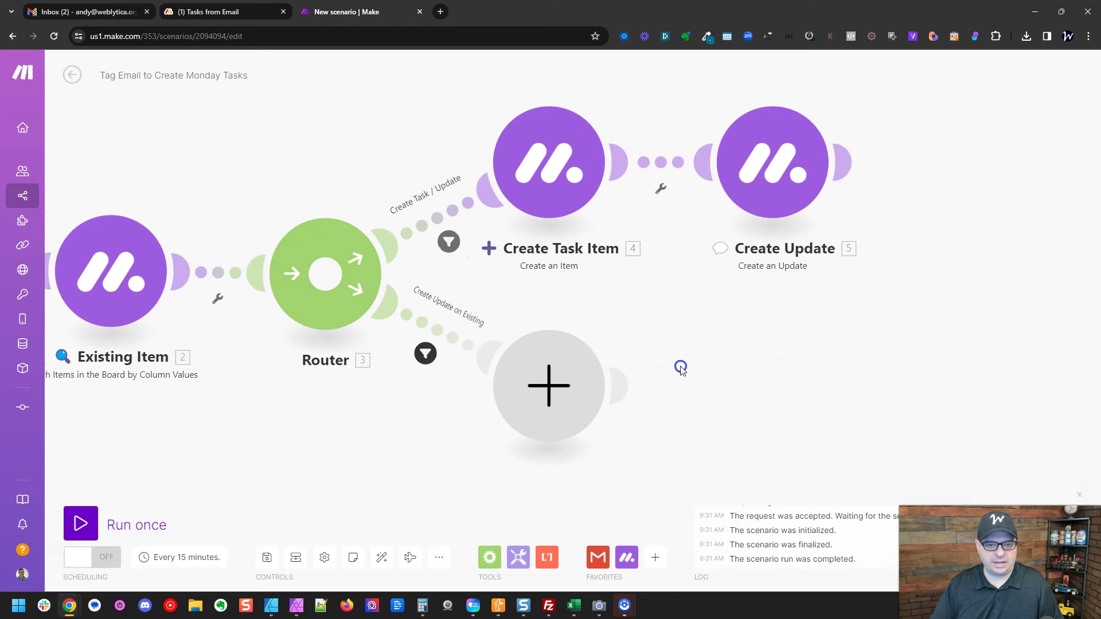
Clone Create Update onto the lower route, replacing the empty placeholder step.
left_click(539, 397)
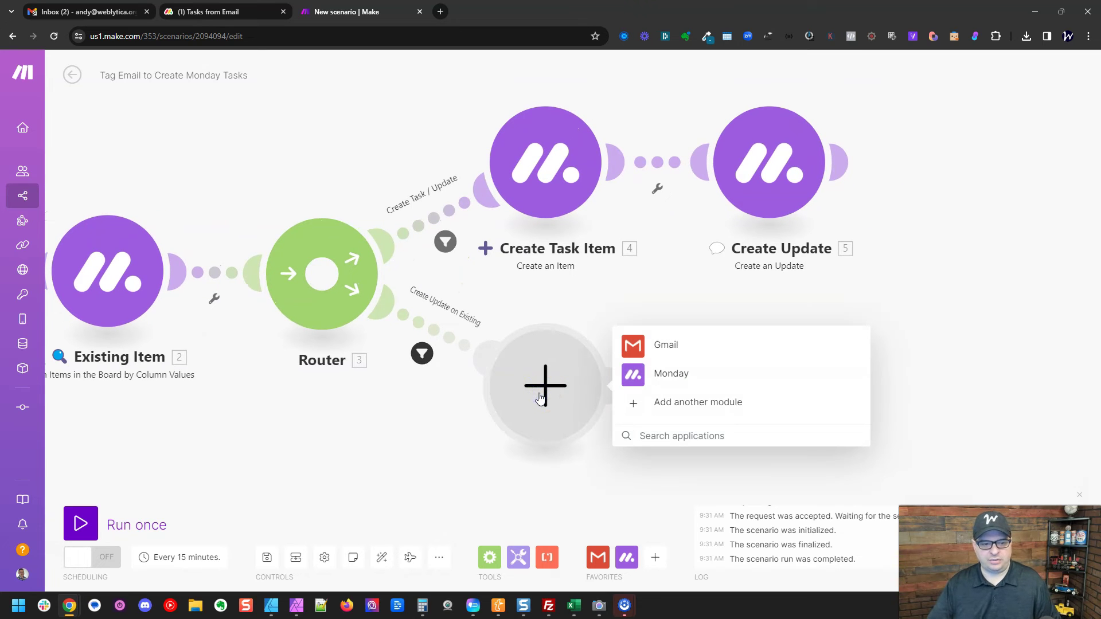
left_click(644, 307)
right_click(756, 186)
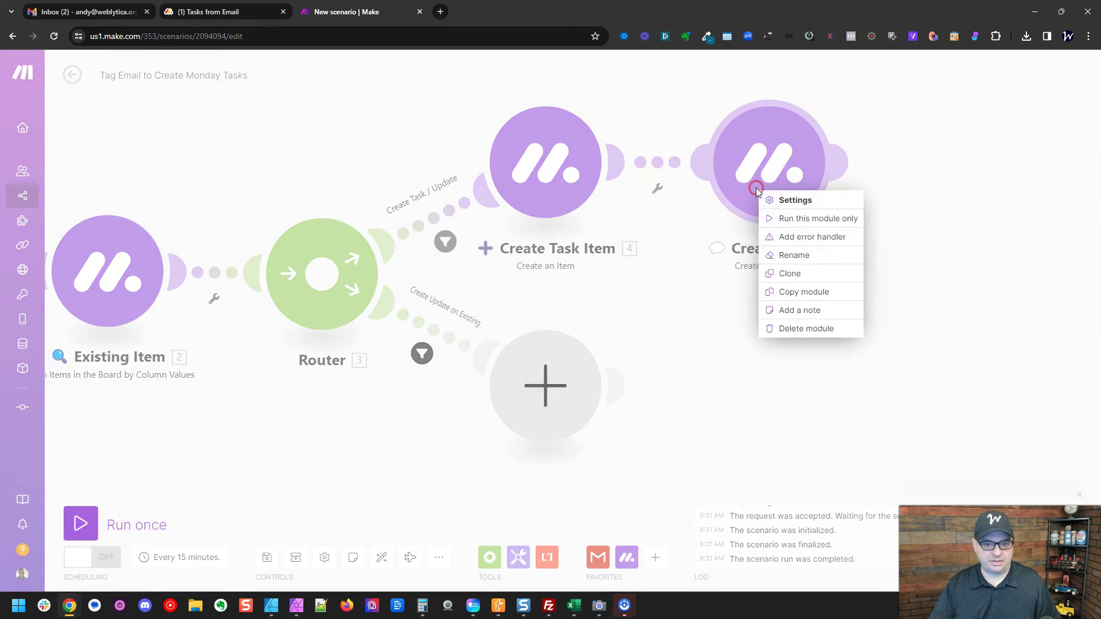
left_click(819, 281)
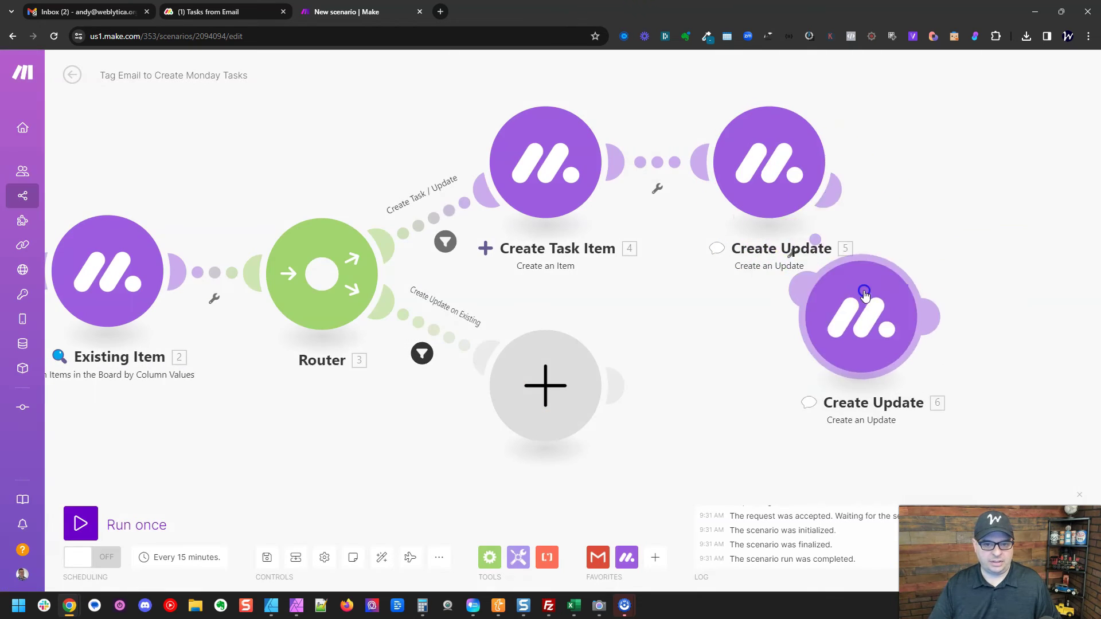
left_click_drag(860, 333, 701, 379)
right_click(534, 373)
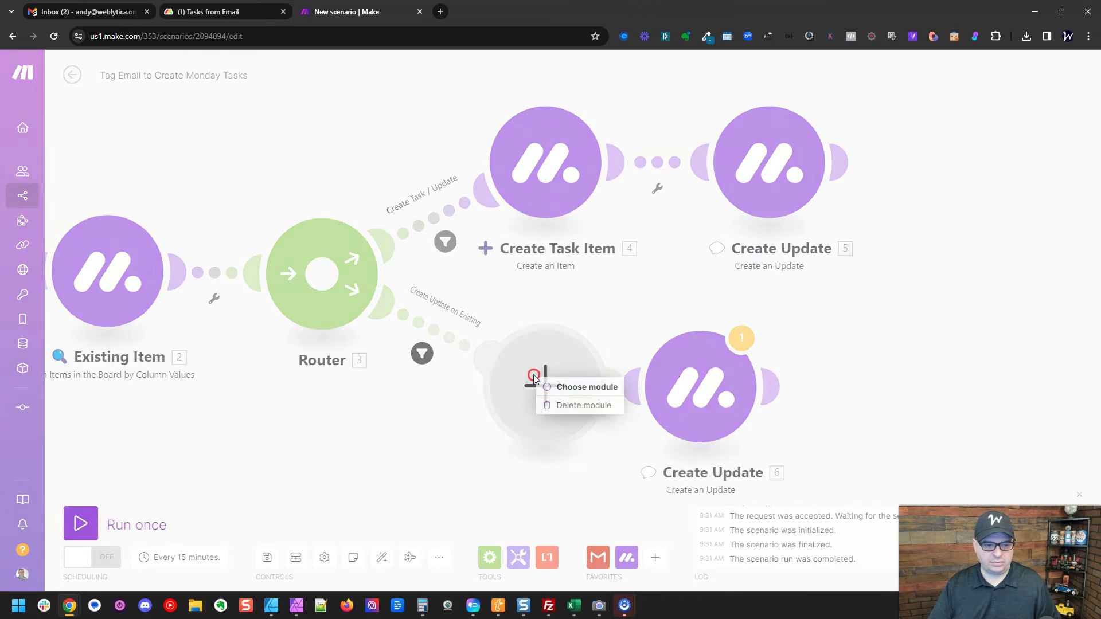
left_click(583, 405)
left_click_drag(627, 391, 843, 406)
Map the Existing Item ID into the clone's Item ID, auto-align, and save the scenario.
left_click(868, 192)
left_click(672, 218)
left_click(798, 280)
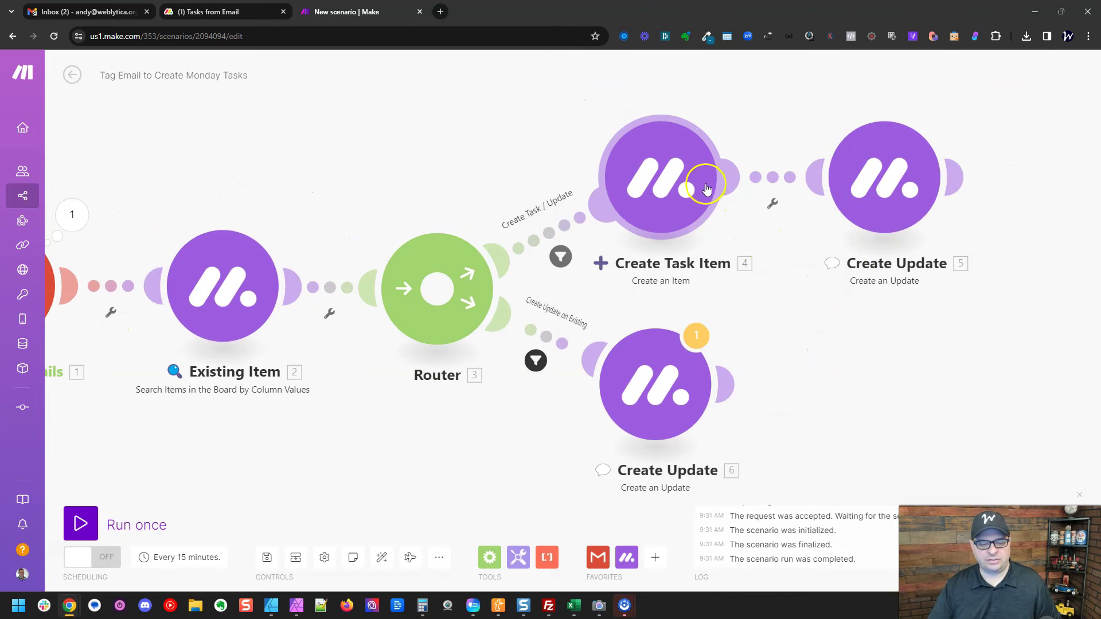
left_click_drag(767, 324, 946, 282)
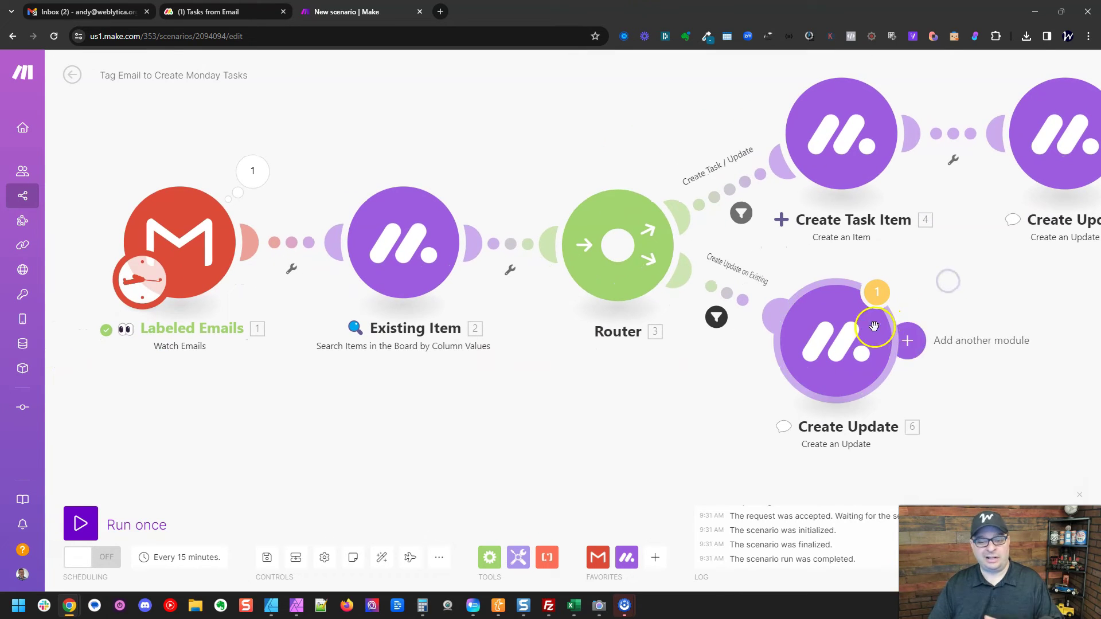
left_click(841, 332)
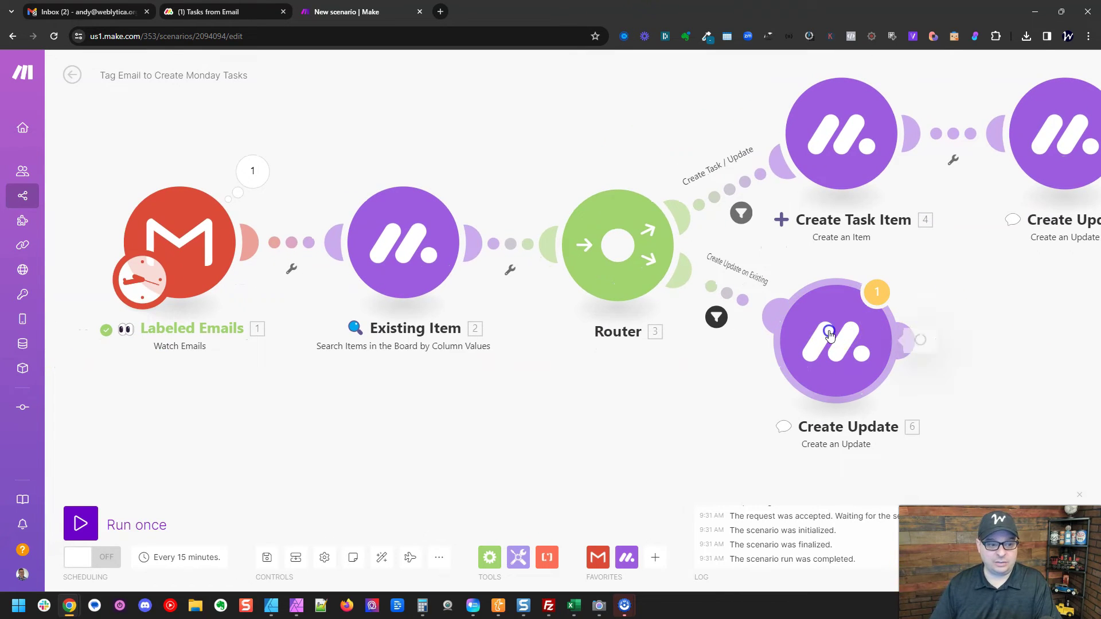
left_click(585, 362)
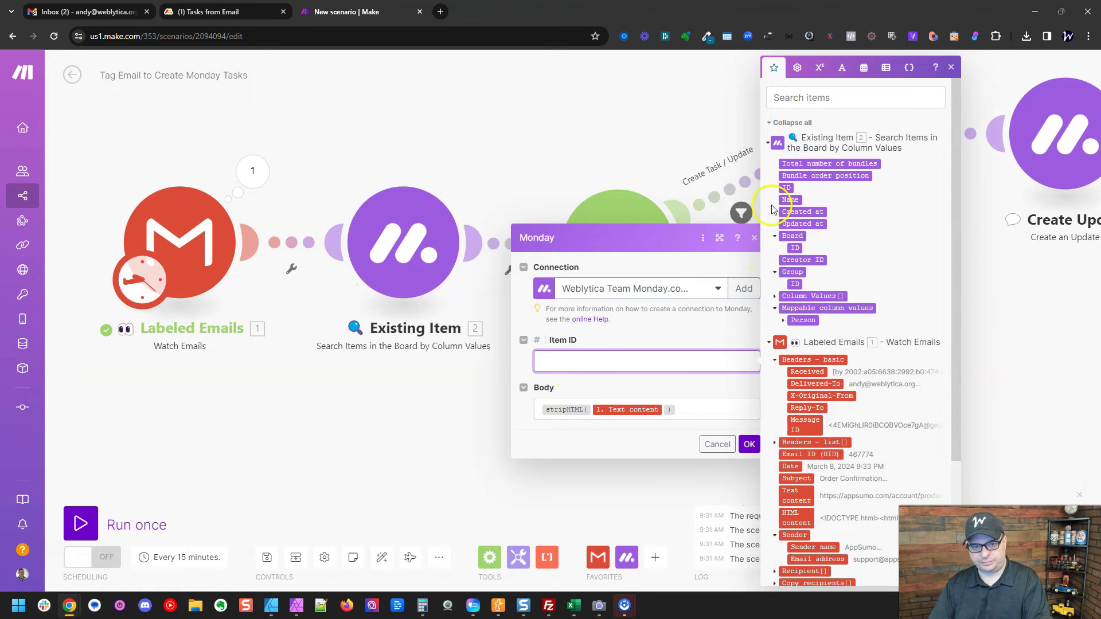
left_click(786, 187)
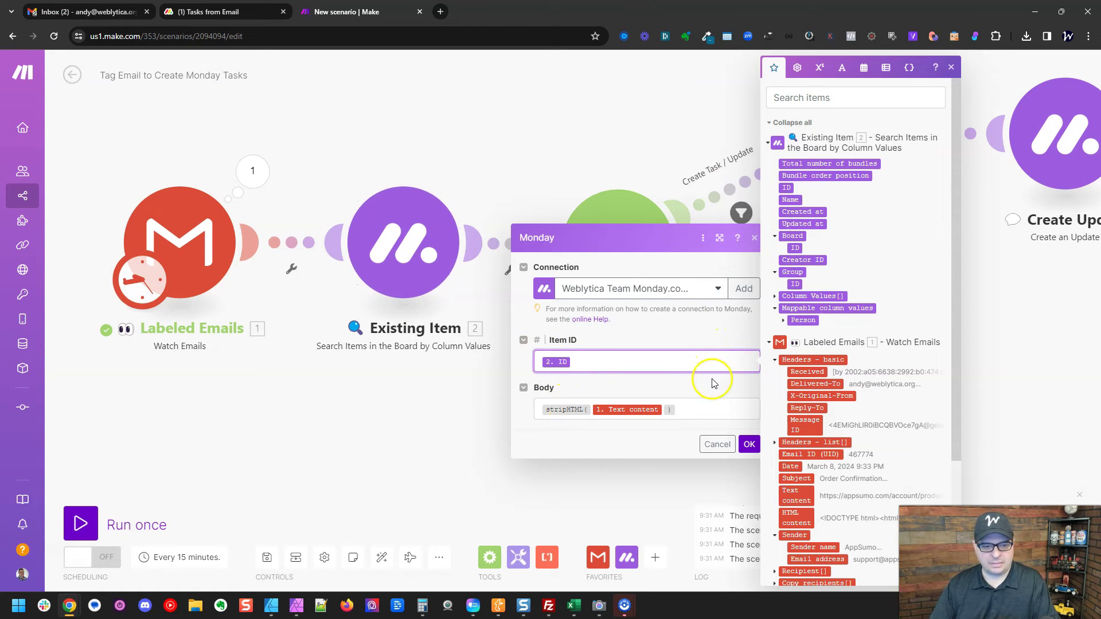
left_click(711, 382)
left_click(750, 445)
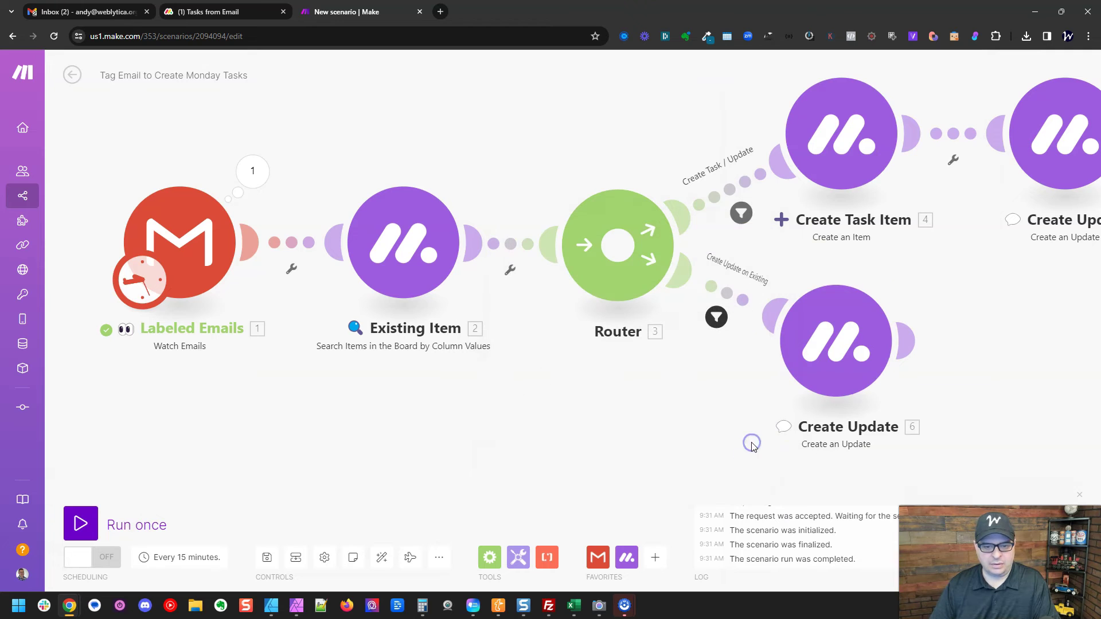
left_click(382, 556)
left_click(274, 553)
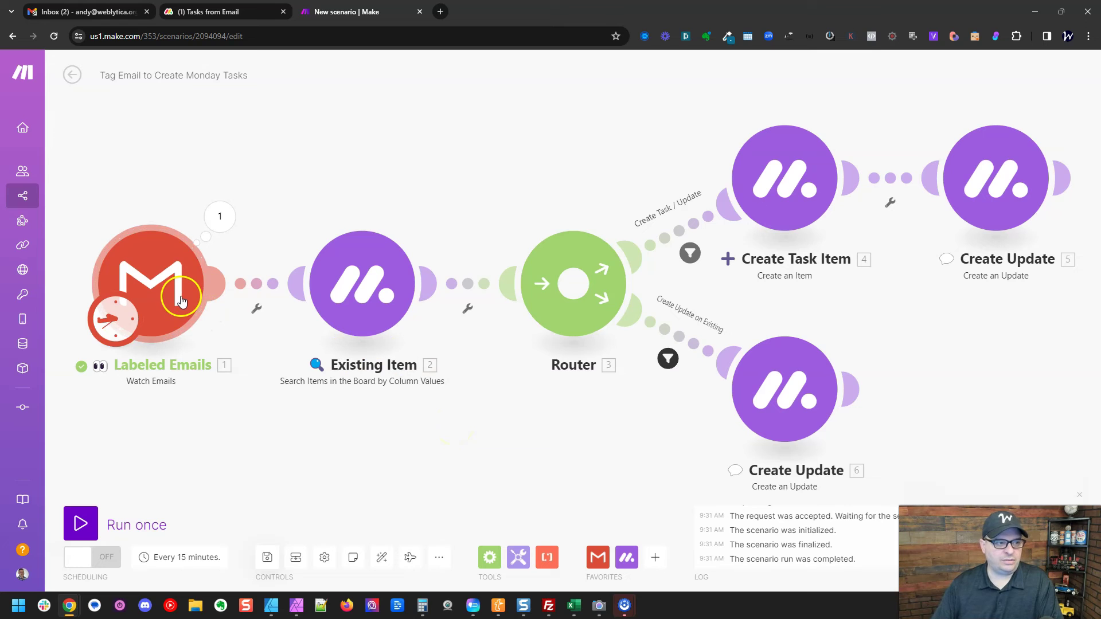
Set the Labeled Emails trigger's starting point to Select the first email.
right_click(159, 257)
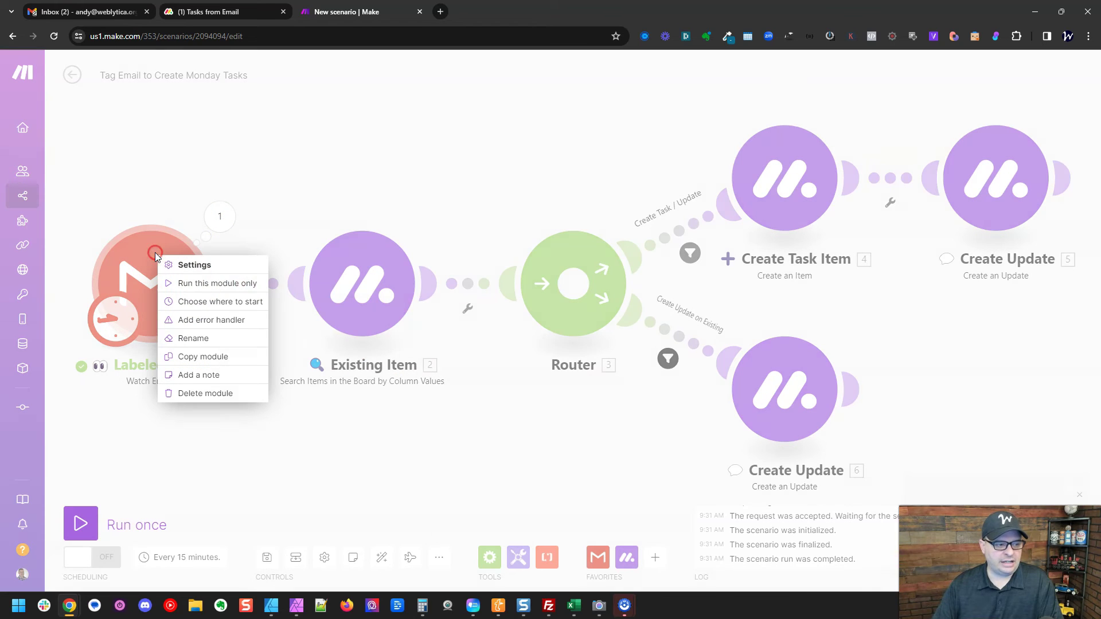
left_click(217, 301)
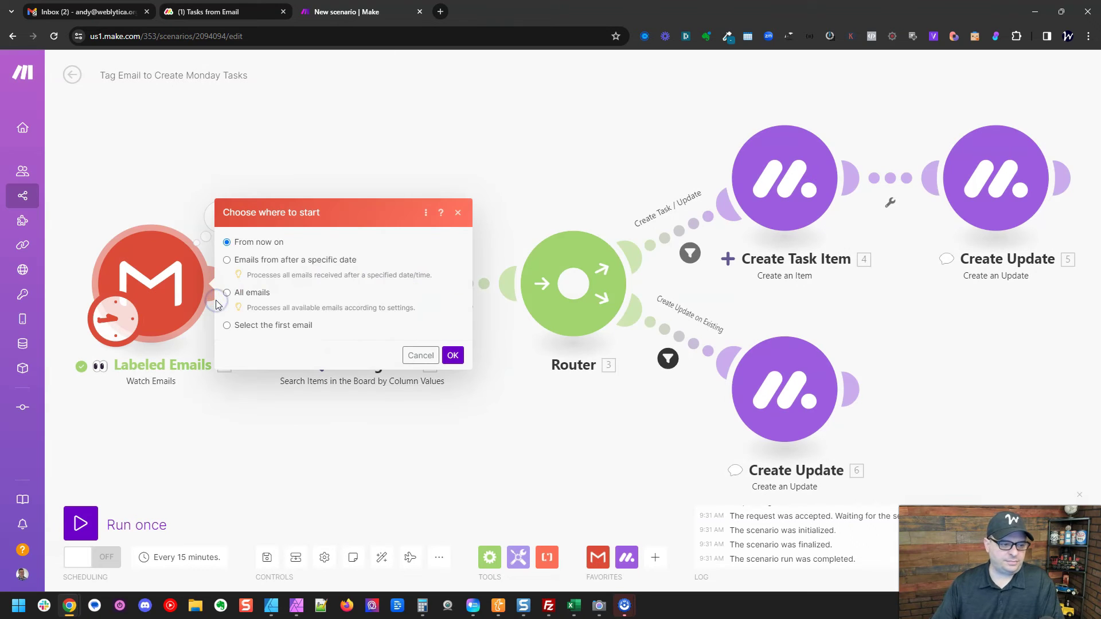
left_click(268, 328)
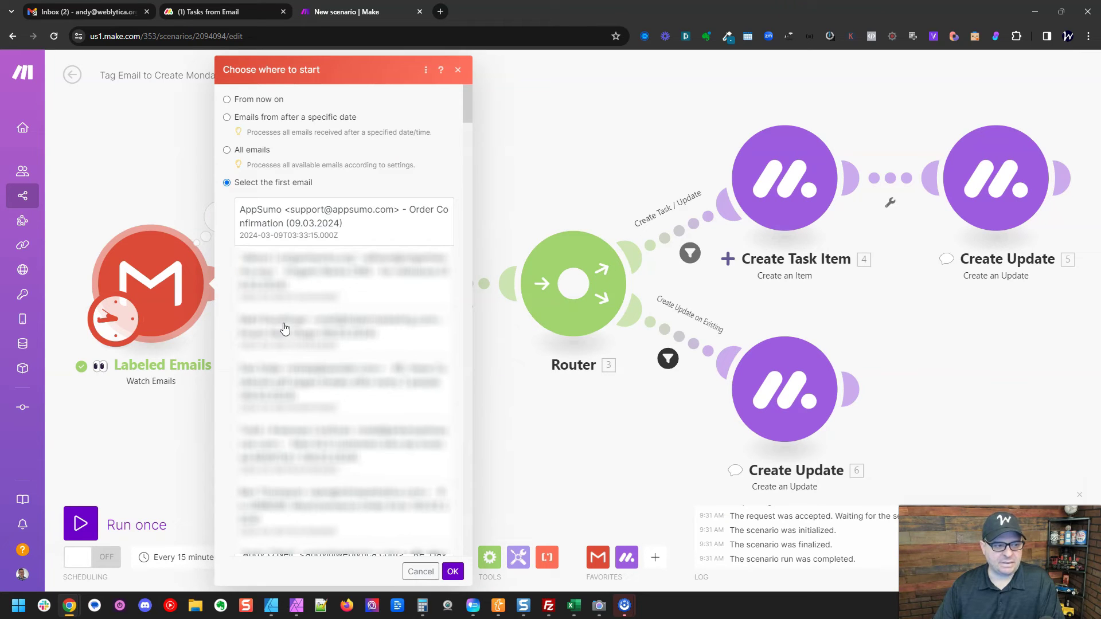
Start from the AppSumo Order Confirmation email and run the scenario once.
left_click(288, 222)
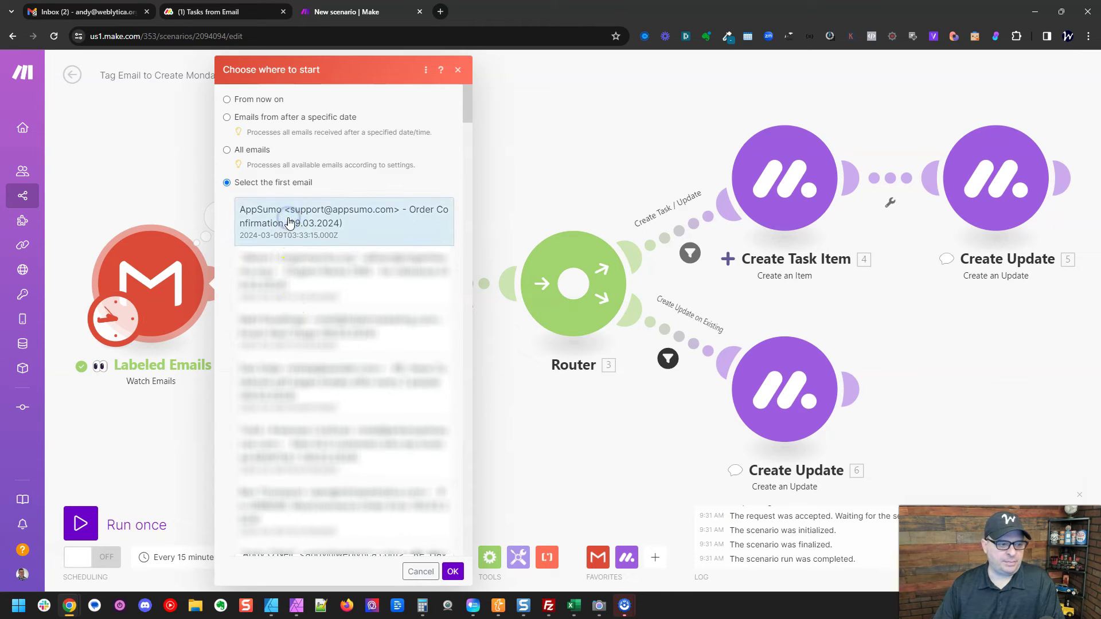
left_click(452, 571)
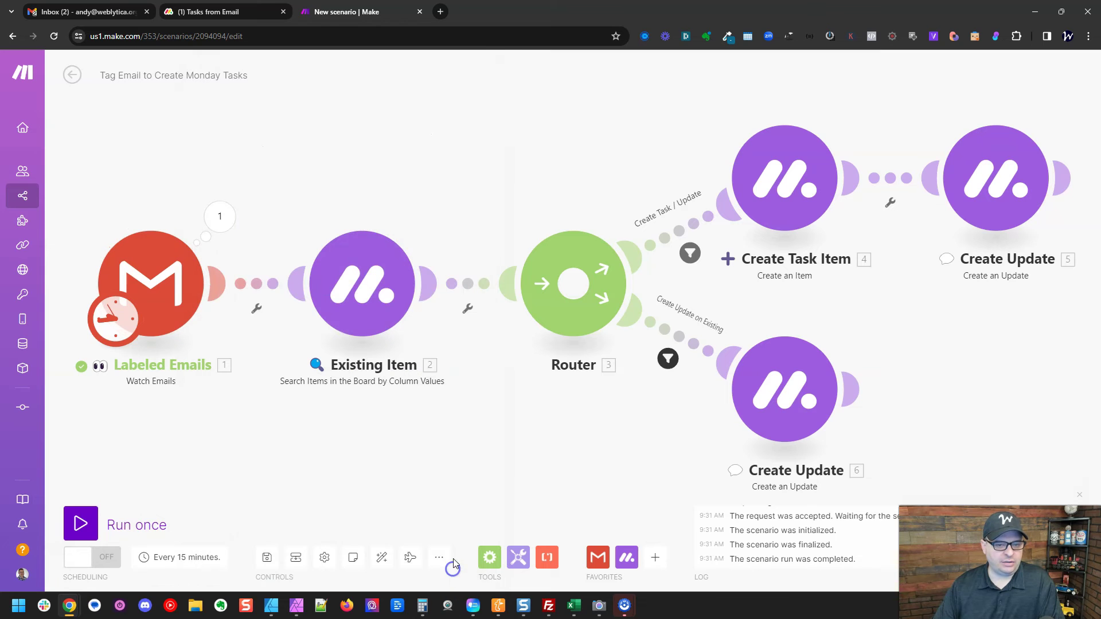
left_click(80, 523)
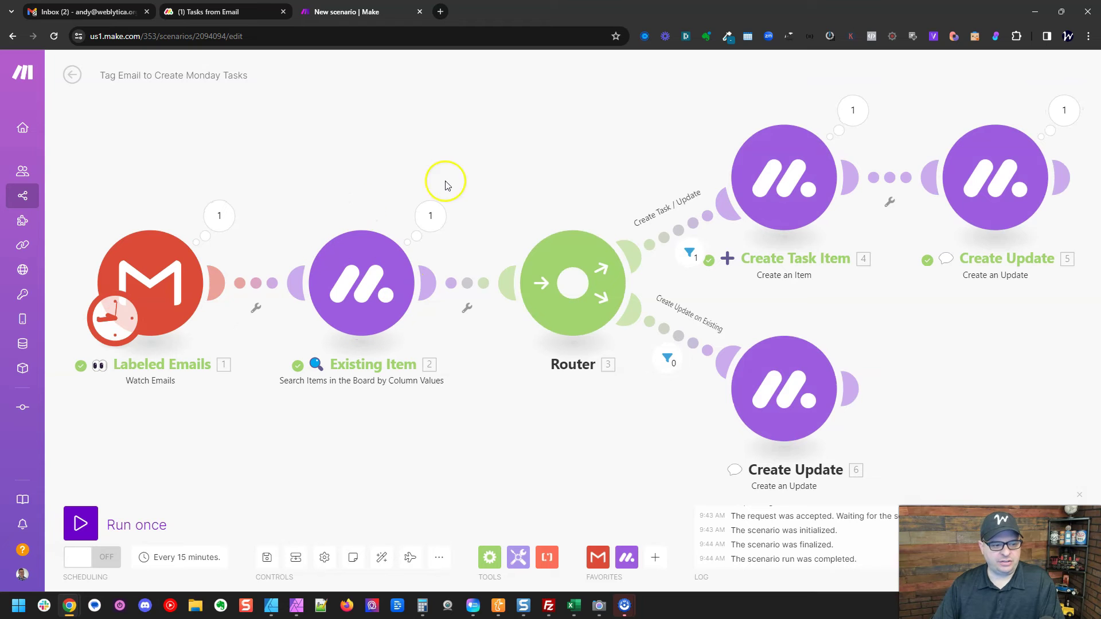
Inspect the Existing Item search results, then open the Tasks from Email board.
left_click(430, 216)
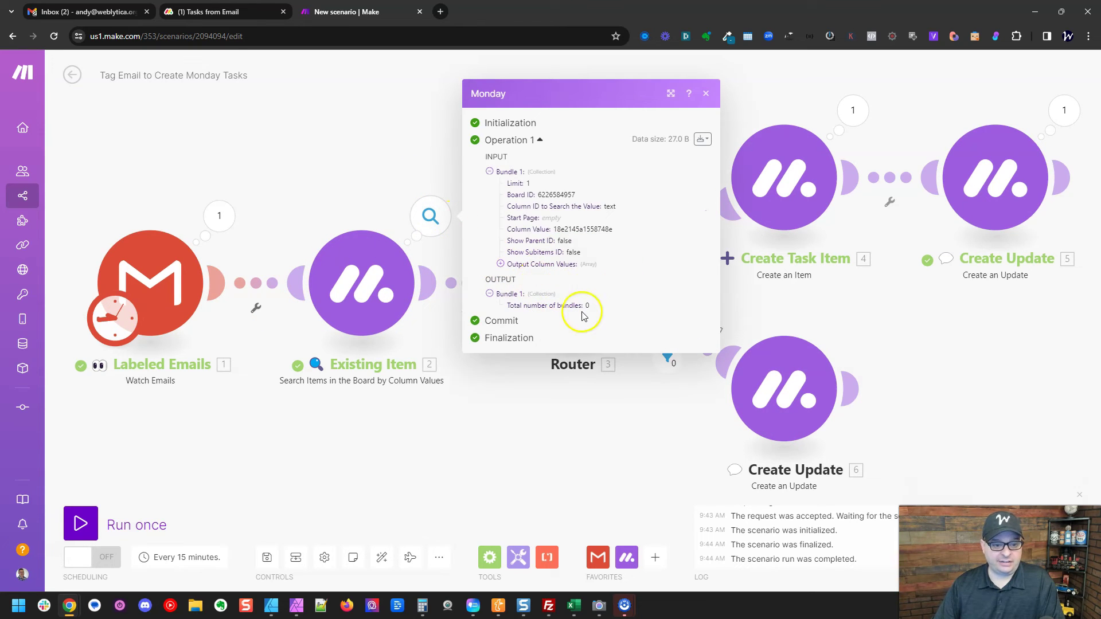
left_click(379, 157)
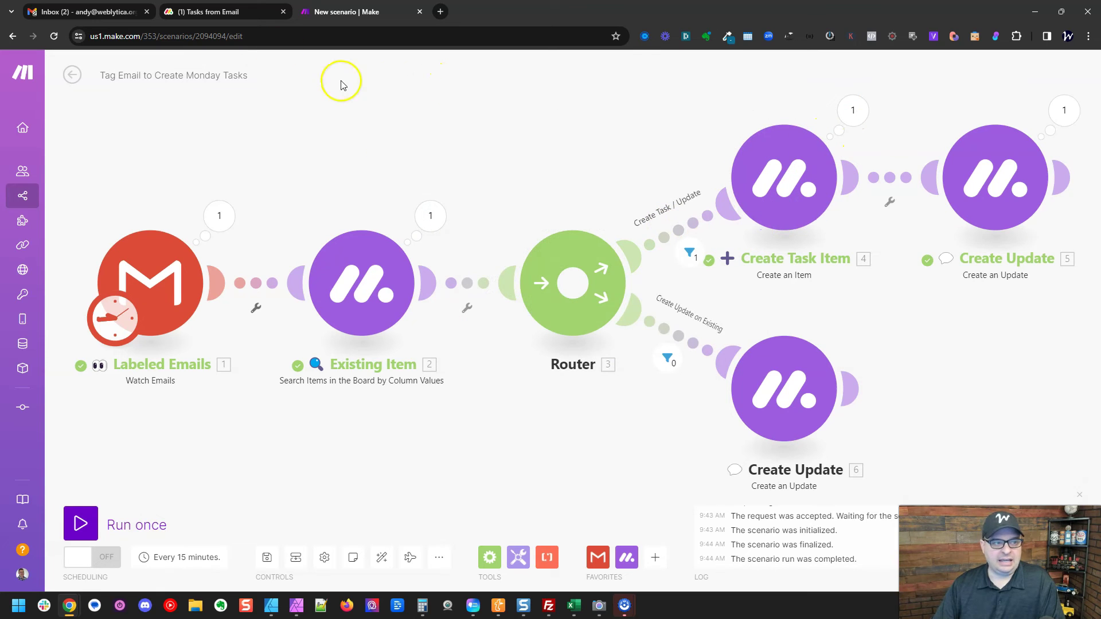
left_click(229, 13)
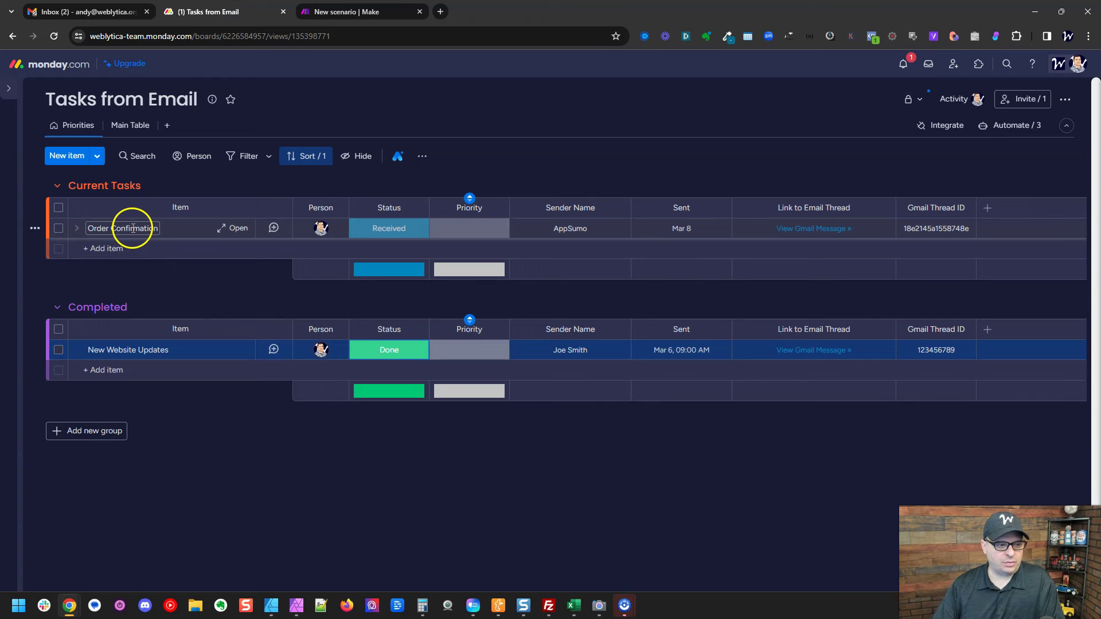
Expand and scroll through the Order Confirmation email update, then return to Make.
left_click(275, 230)
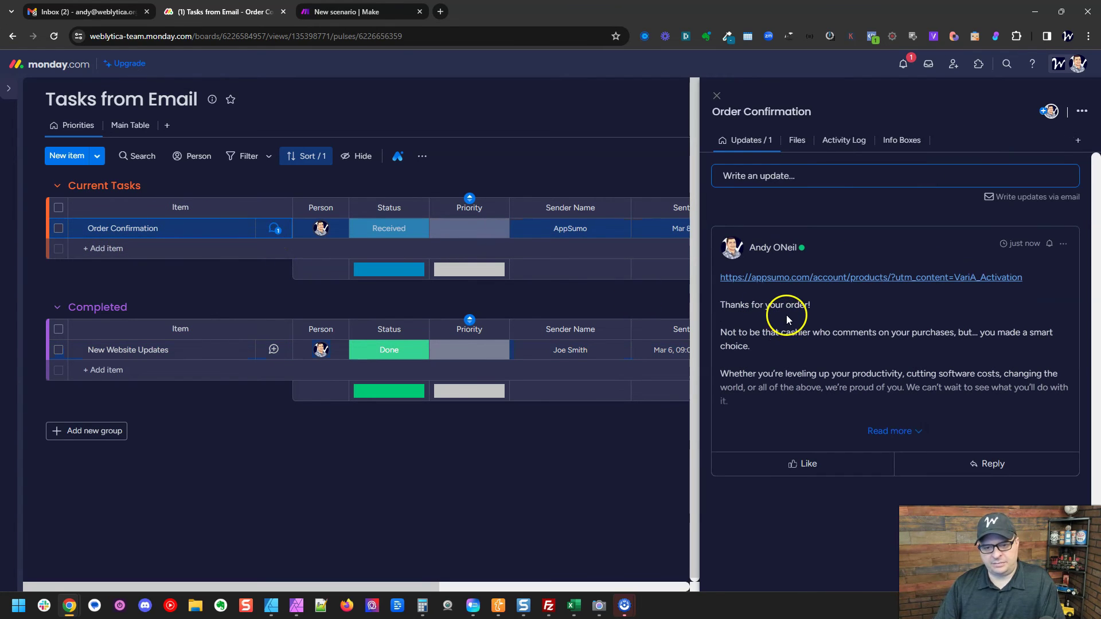
left_click(890, 431)
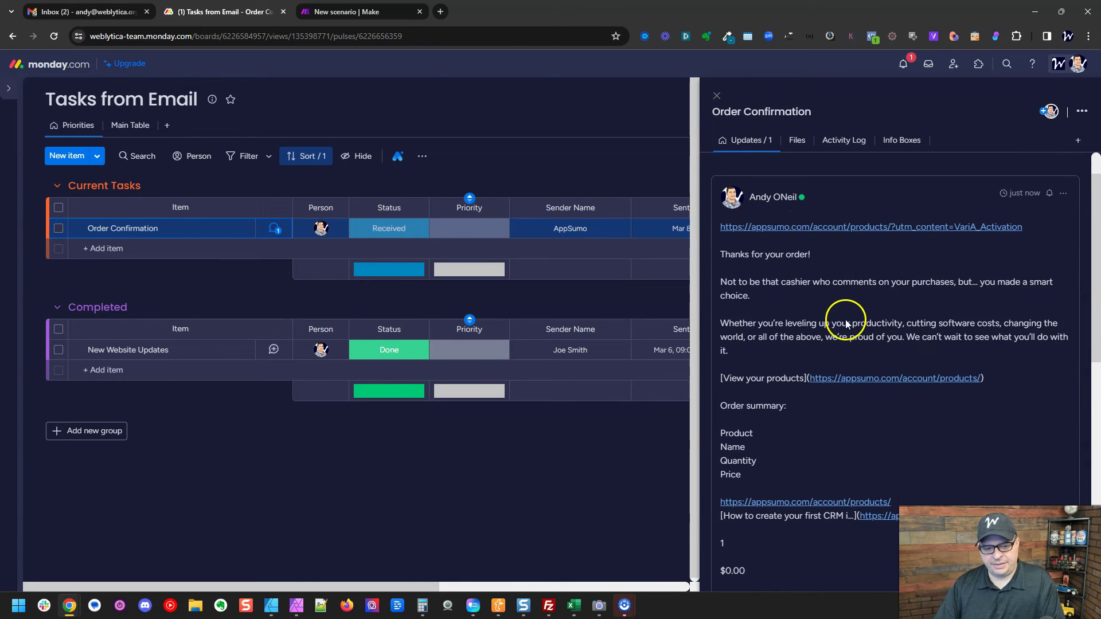
scroll(845, 316, "down", 3)
scroll(844, 316, "down", 3)
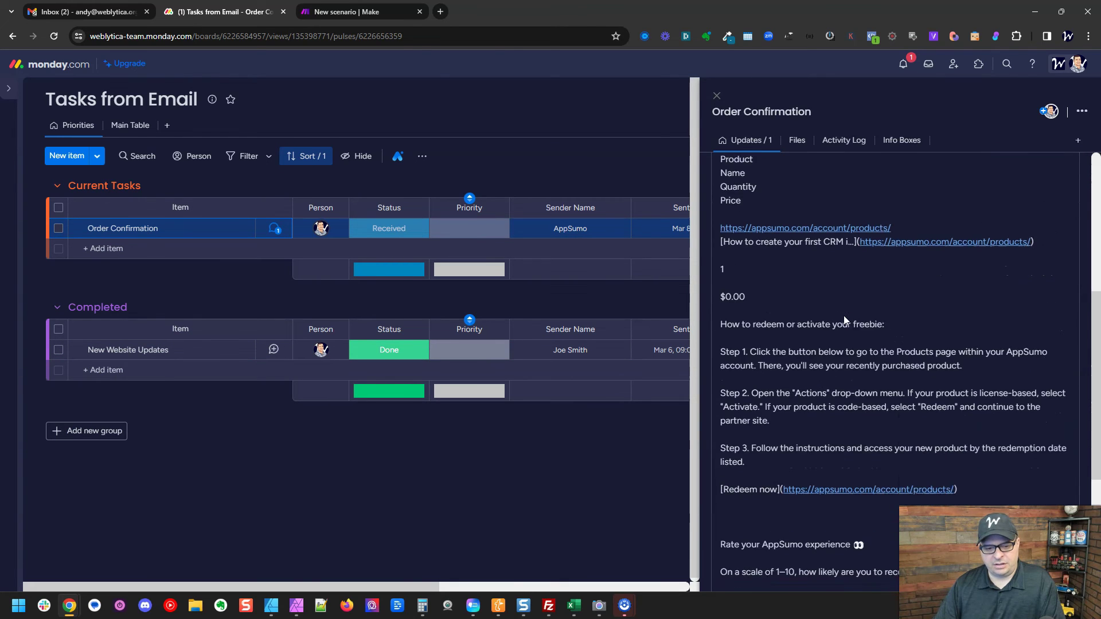
scroll(844, 315, "up", 5)
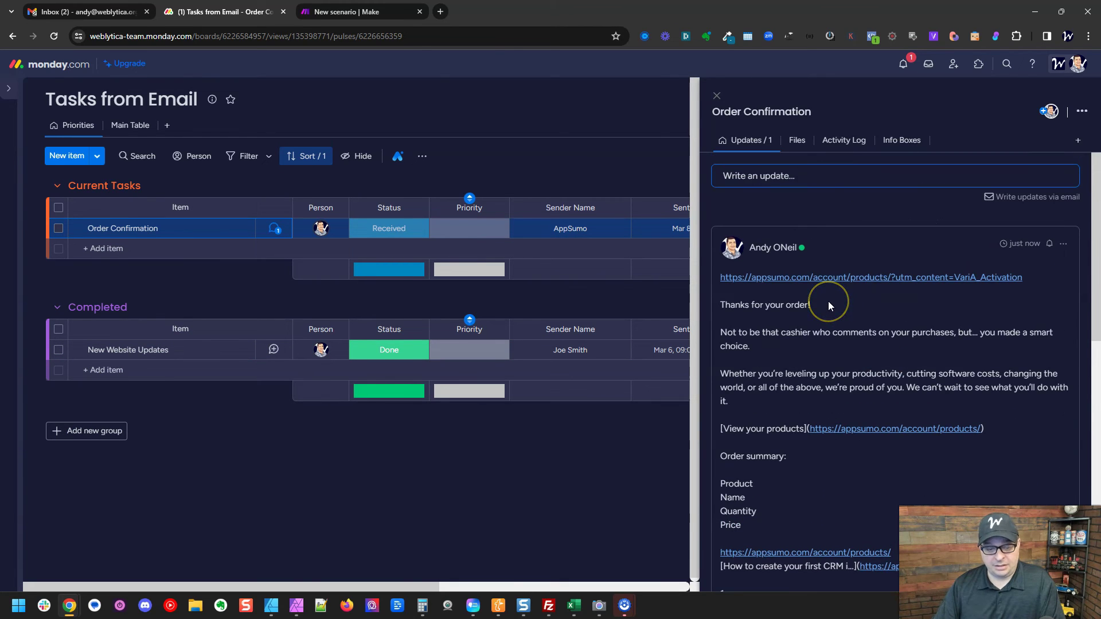
left_click(780, 278)
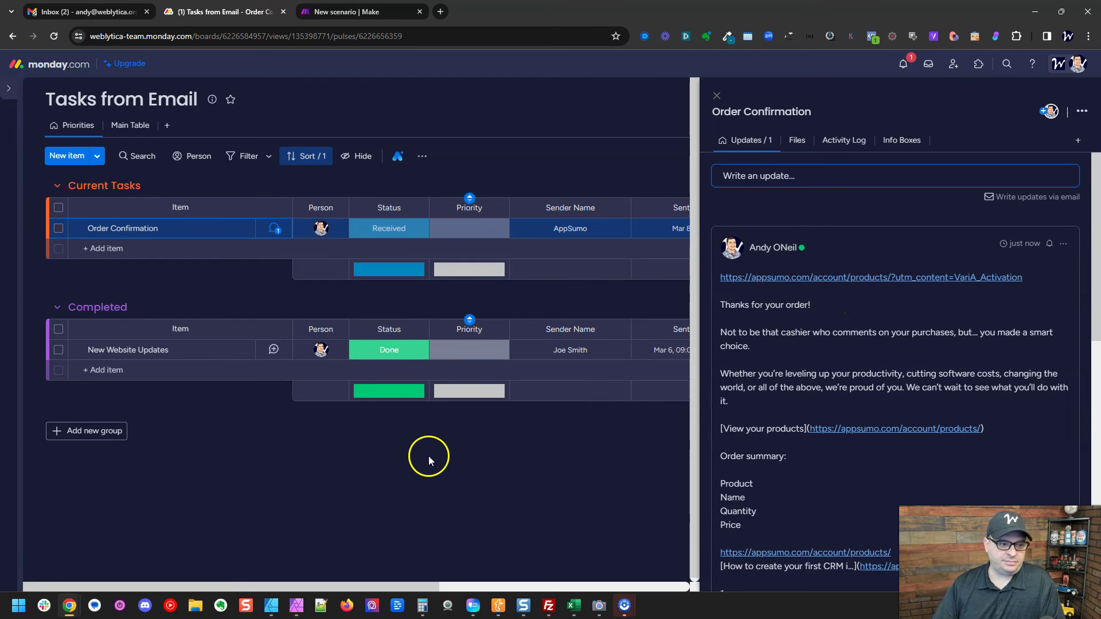
key("ctrl+Tab")
left_click_drag(955, 334, 632, 344)
Prepend a bold From line (sender name and address) and a 'View Gmail Message »' link to the first Create Update body.
left_click(657, 211)
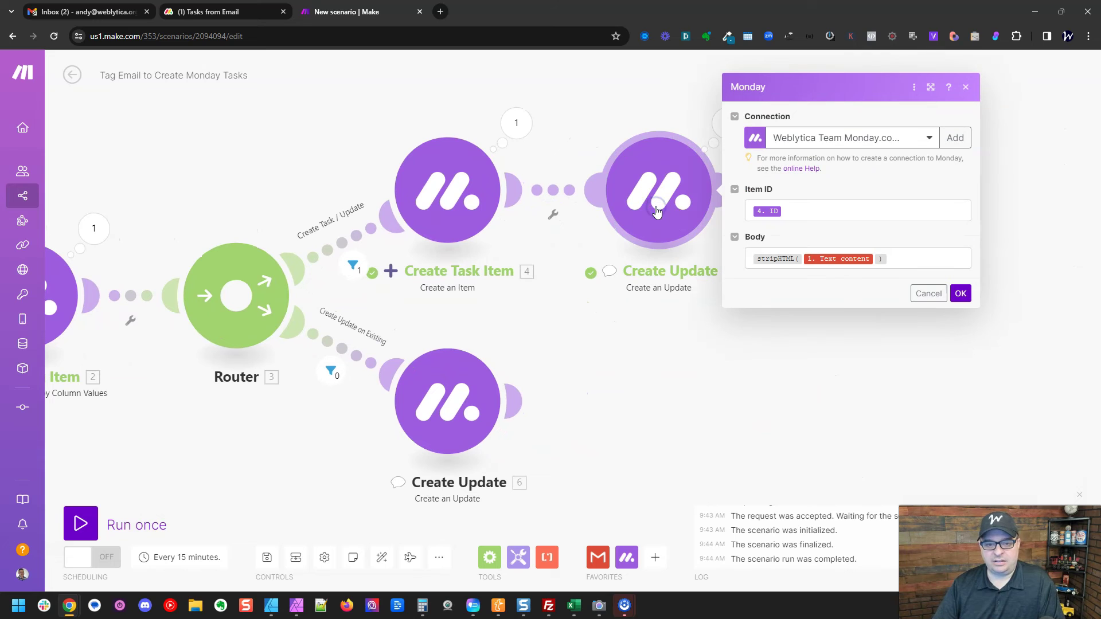
left_click(916, 252)
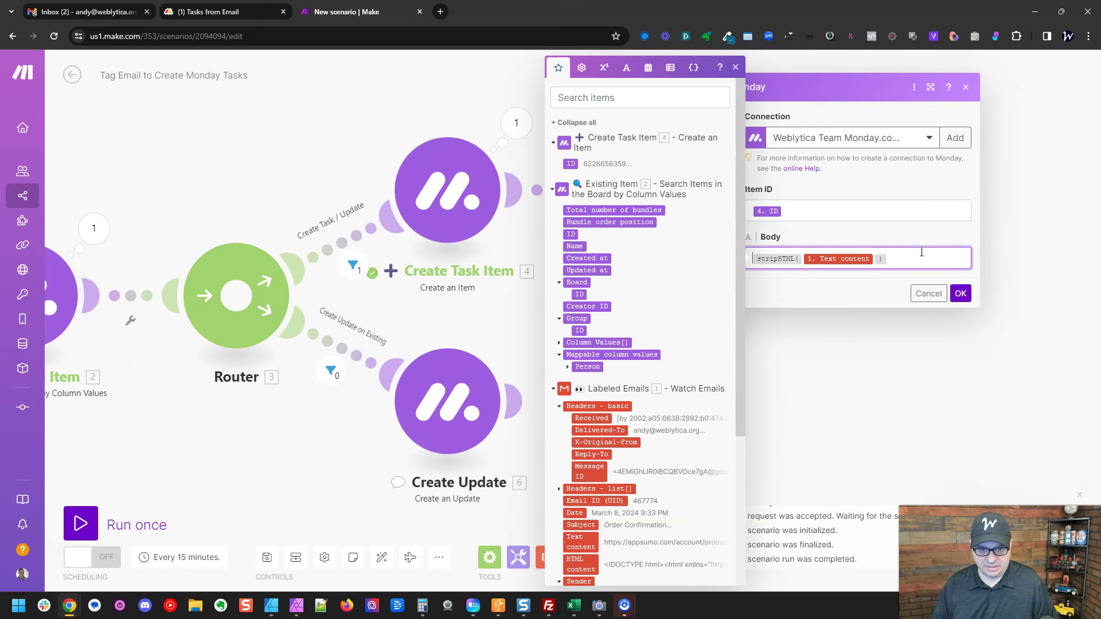
type("<strong>From:</strong> 1. Sender: Sender name (1. Sender: Email address) <p><a href=\"replace(1. Message Link; (\\/u\\/\\d+\\/); emptystring)\" target=\"_blank\">View Gmail Message »</a></strong></p>")
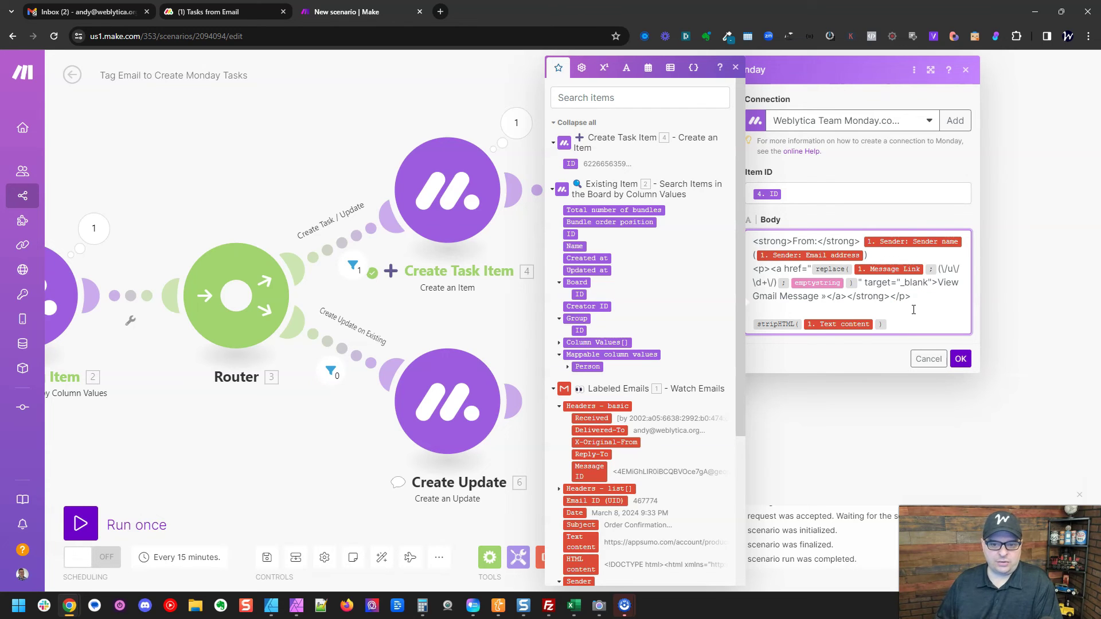
left_click(931, 69)
left_click_drag(802, 384, 572, 398)
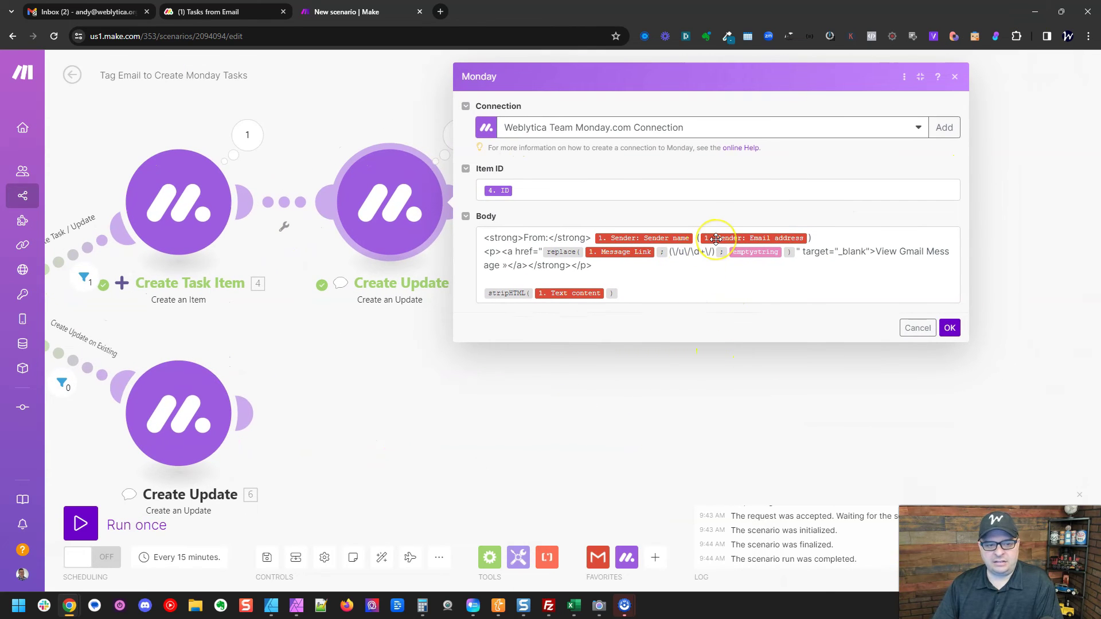
left_click(497, 259)
left_click(614, 267)
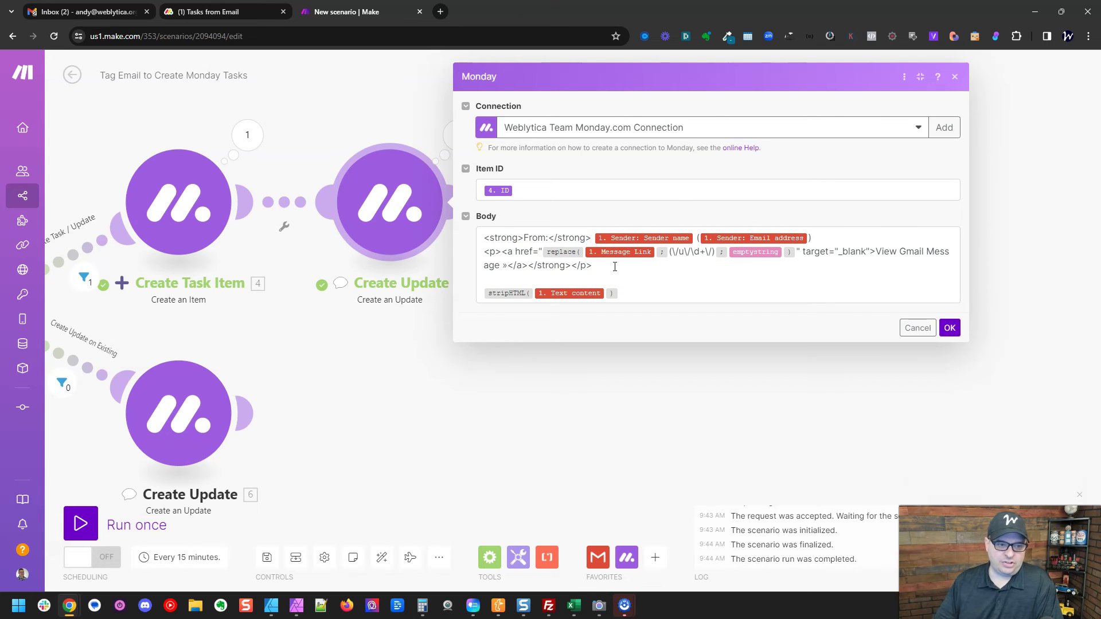
left_click_drag(614, 267, 489, 239)
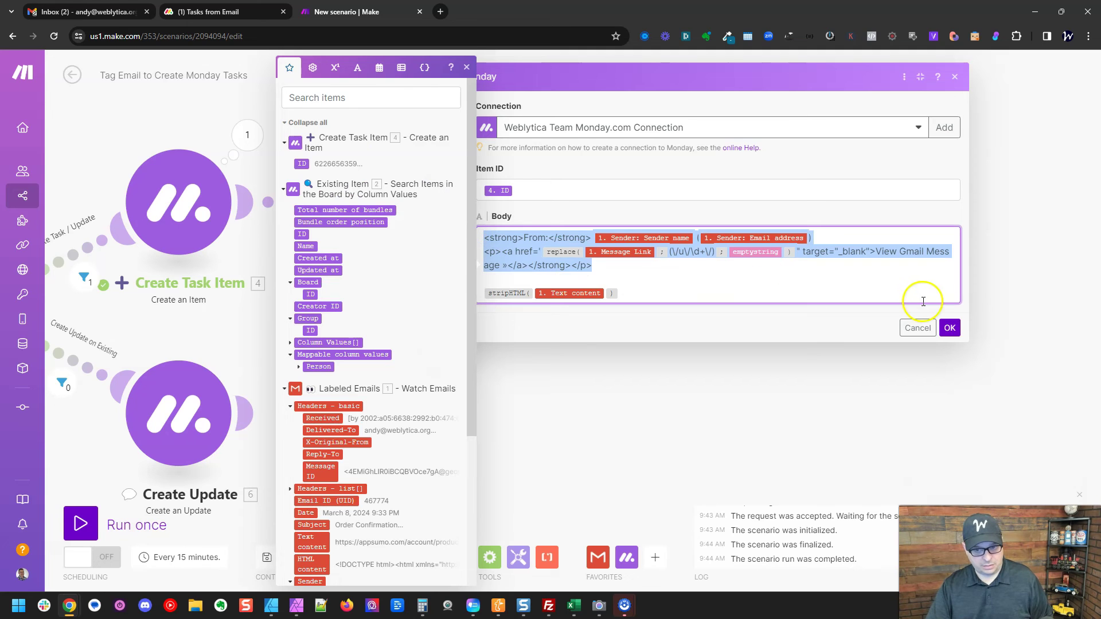
left_click(949, 327)
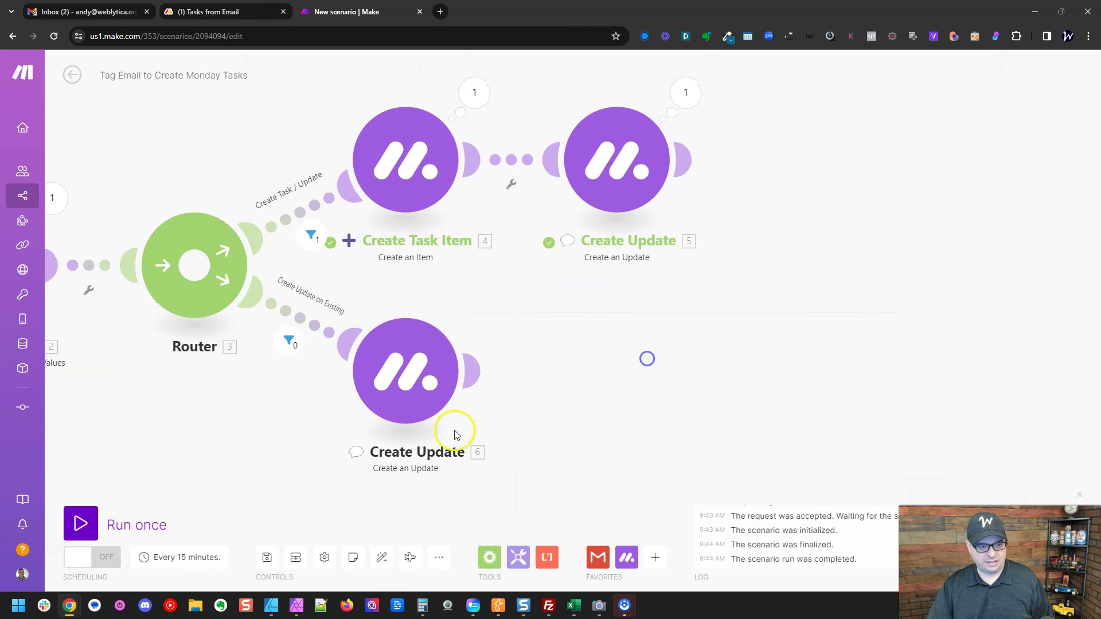
Paste the same From line and 'View Gmail Message »' link above stripHTML in the existing-item Create Update body.
left_click(433, 402)
left_click(646, 438)
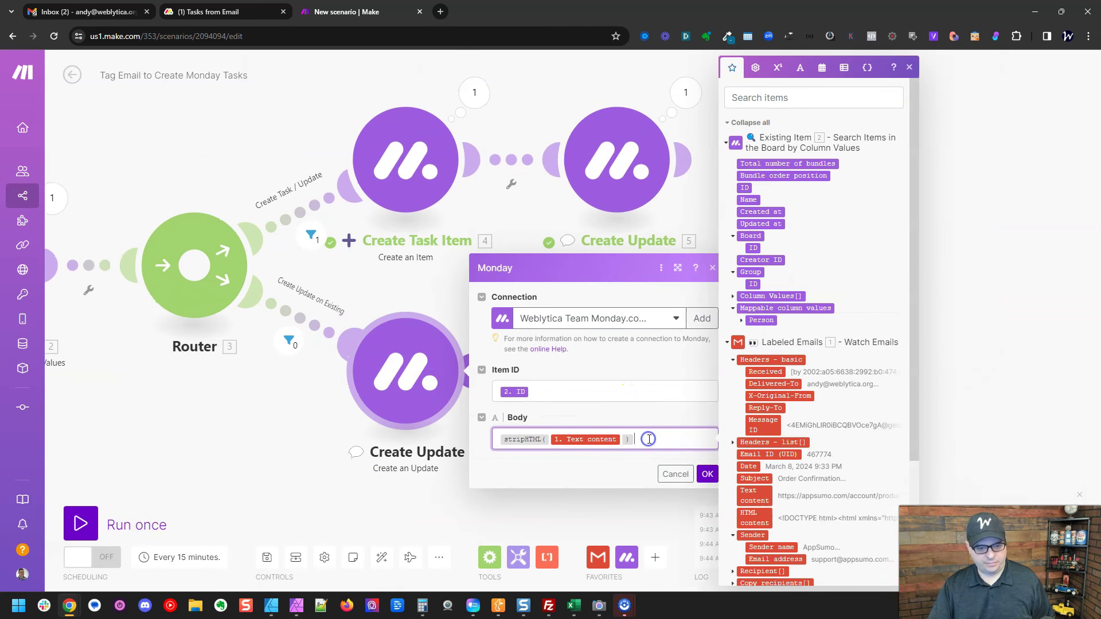
type("<strong>From:</strong> 1. Sender: Sender name (1. Sender: Email address) <p><a href=\"replace( 1. Message Link ; (\\/u\\/\\d+\\/) ; emptystring ) \" target=\"_blank\">View Gmail Message »</a></strong></p>")
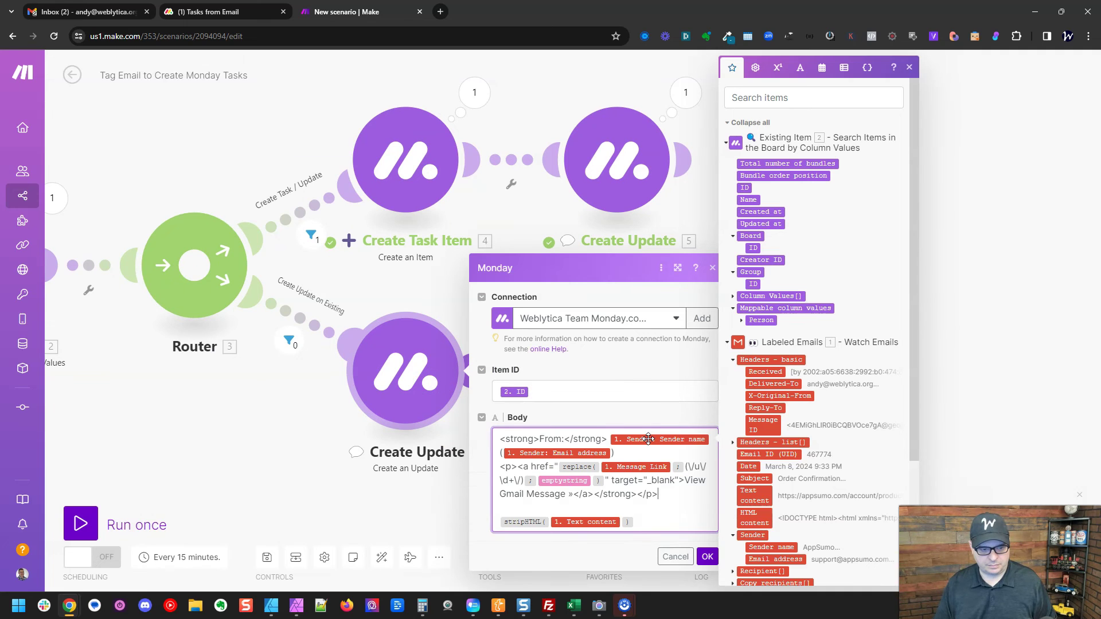
left_click(682, 266)
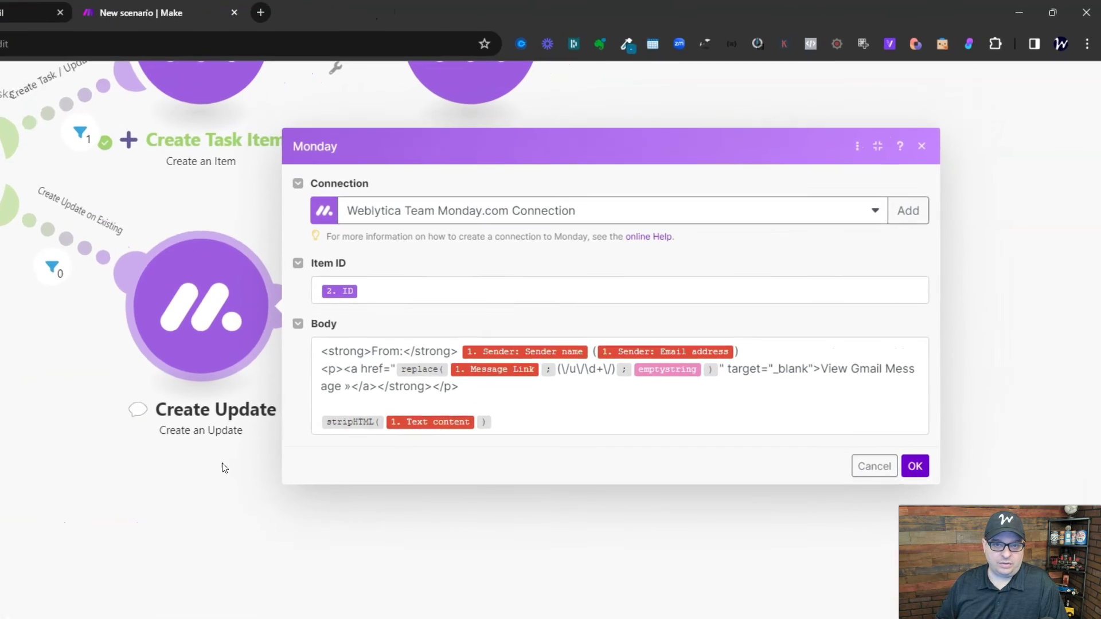
left_click(410, 301)
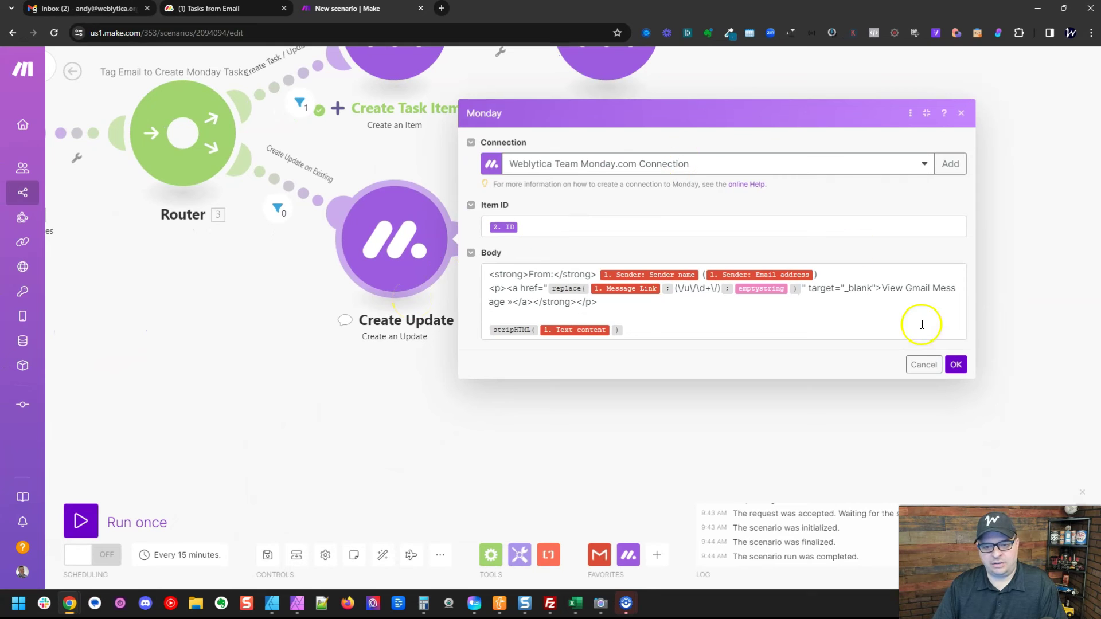
left_click(955, 365)
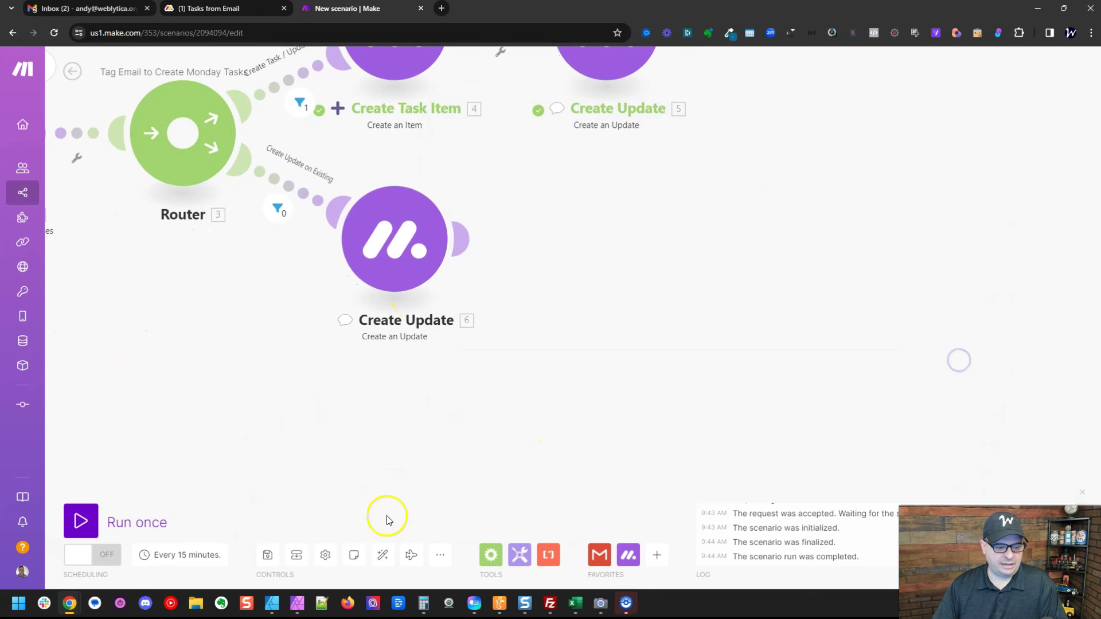
Auto-align the modules, start Labeled Emails from the first email, and run the scenario once.
left_click(382, 554)
left_click(267, 554)
right_click(184, 274)
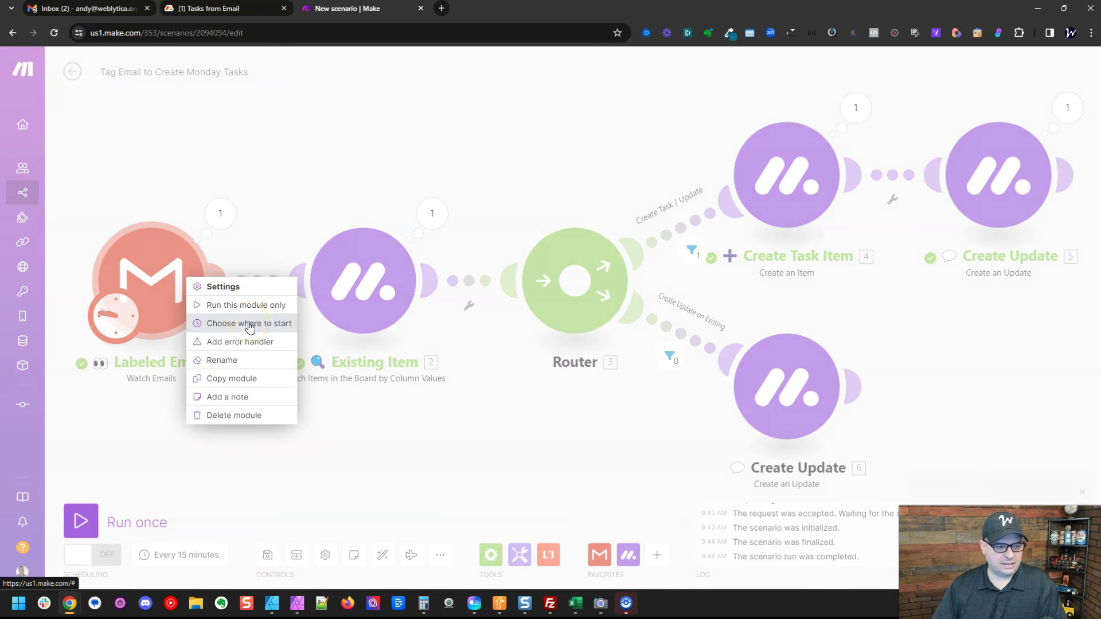
left_click(249, 325)
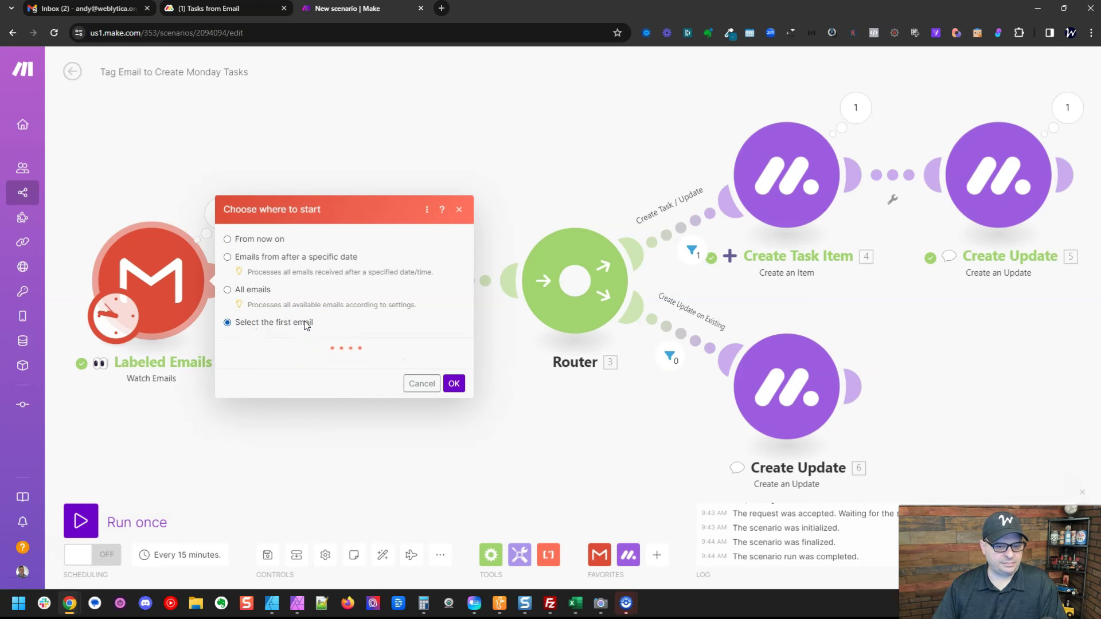
left_click(454, 569)
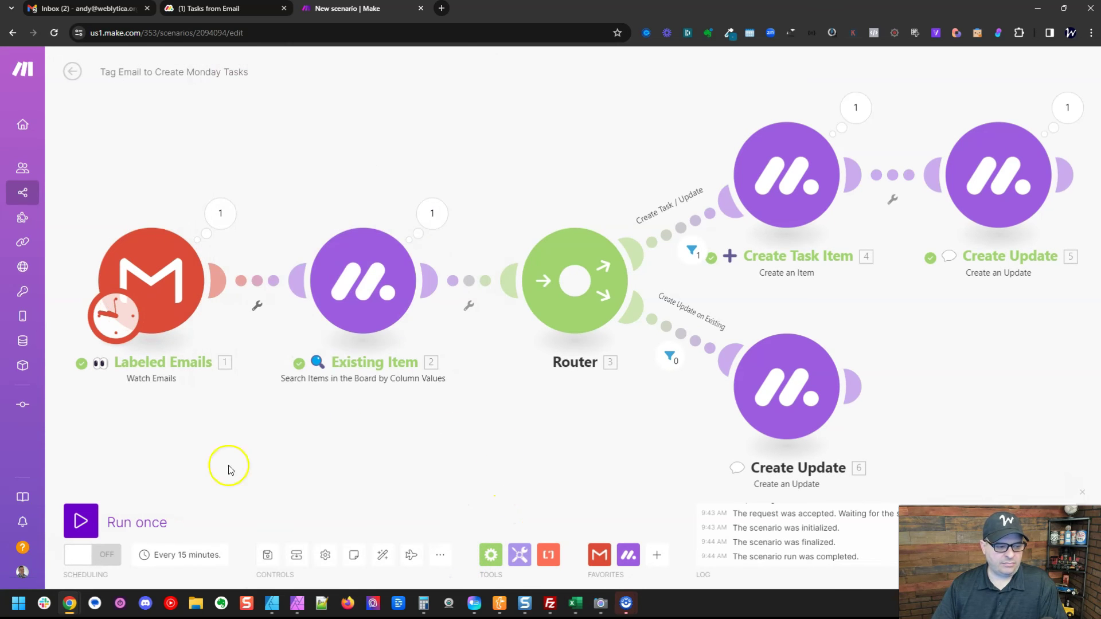
left_click(94, 519)
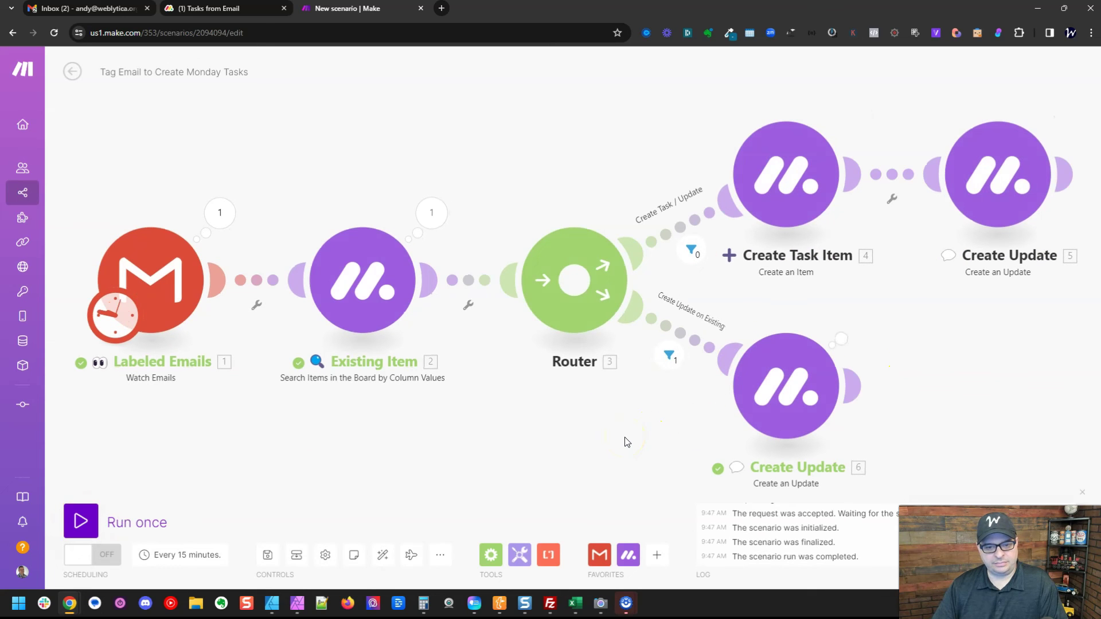
Review the Order Confirmation item's new update with the sender line, then follow its View Gmail Message link.
left_click(207, 9)
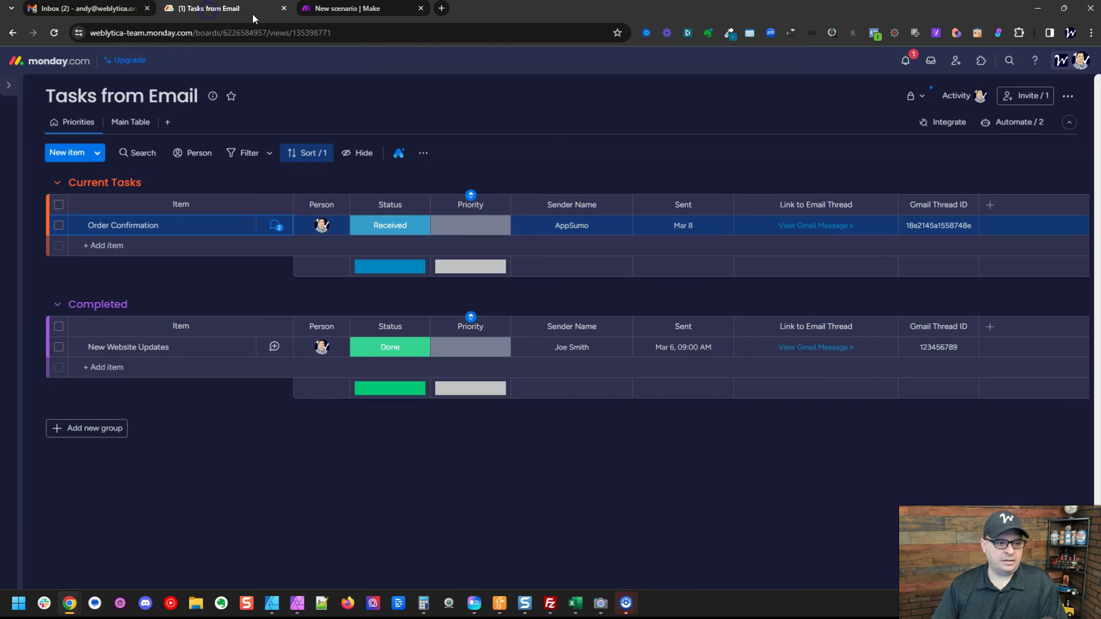
left_click(278, 232)
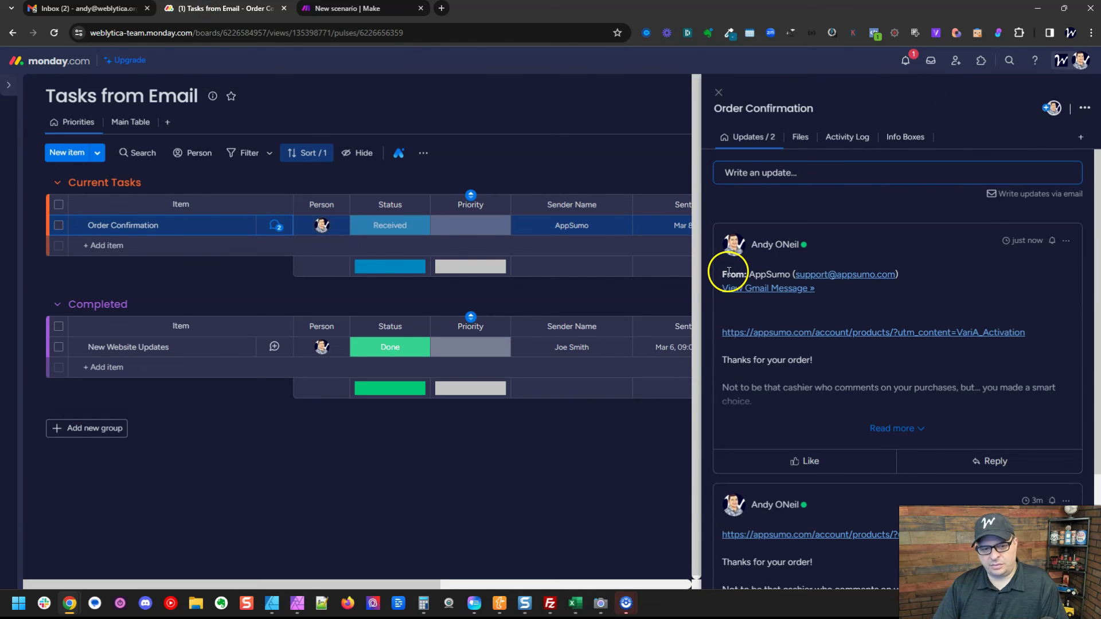
left_click_drag(728, 272, 907, 276)
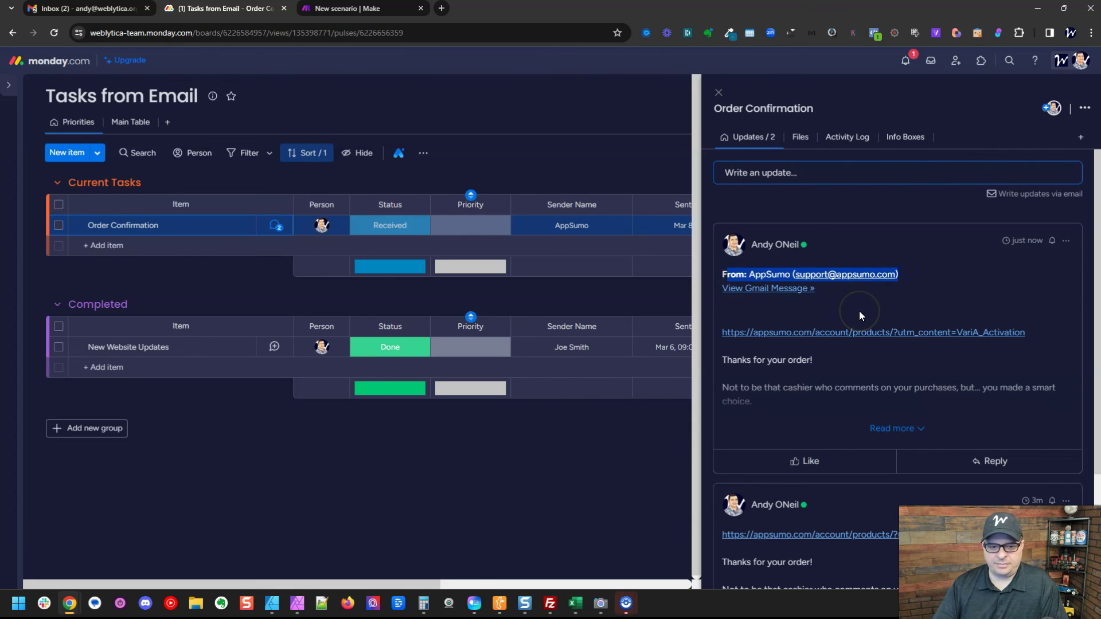
left_click(739, 291)
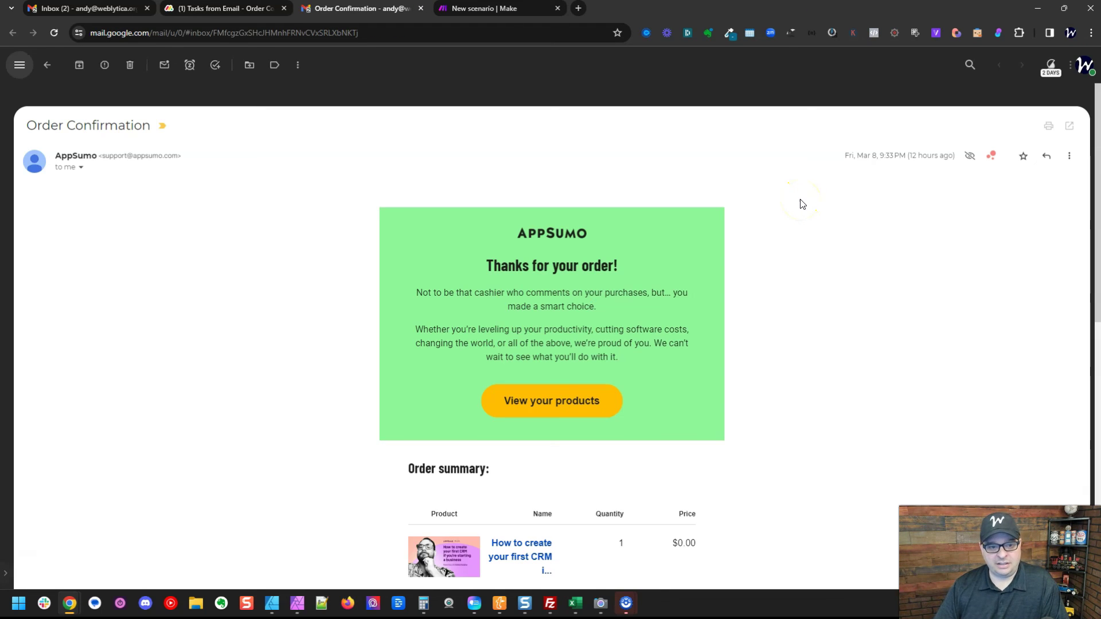
Leave the Gmail Order Confirmation email and return to the previous tab.
key("ctrl+shift+Tab")
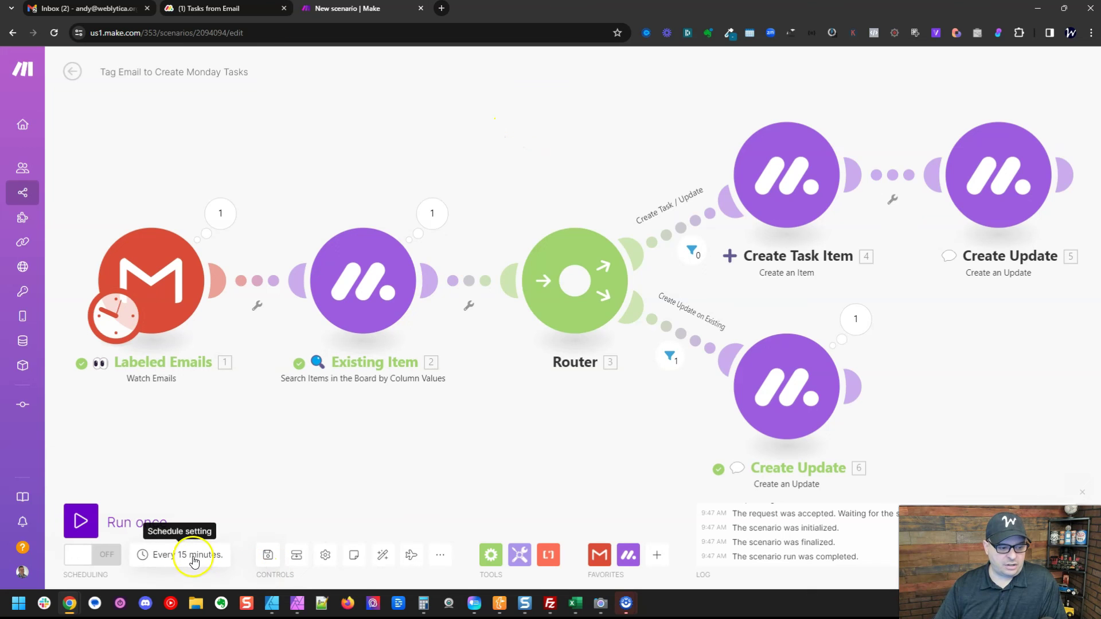
Keep the schedule at regular 15-minute intervals and return to the scenario overview page.
left_click(192, 555)
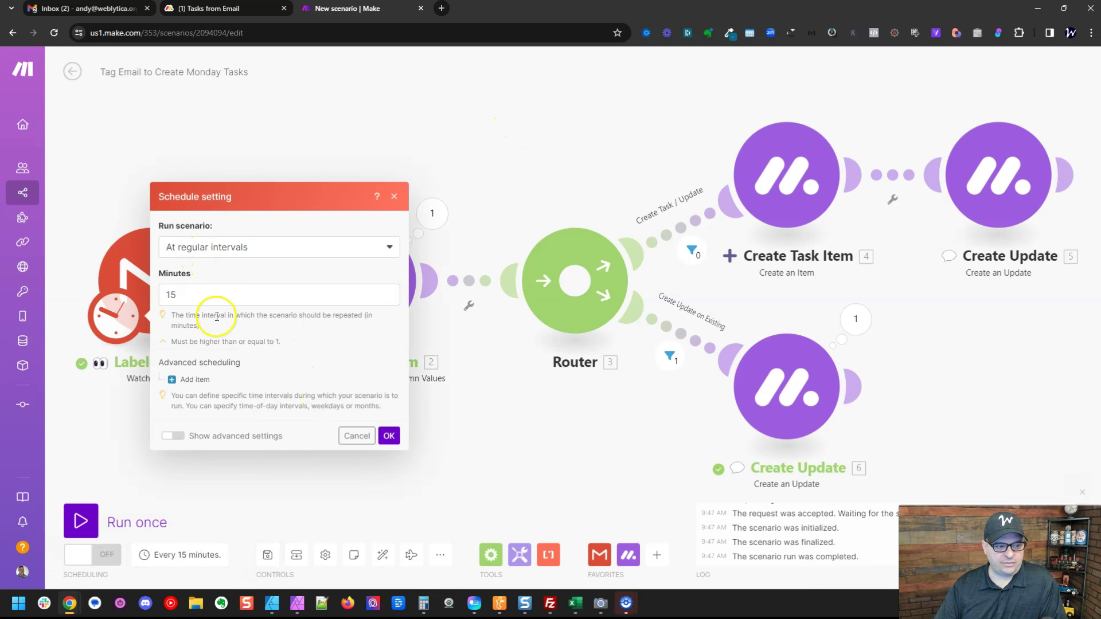
left_click(389, 437)
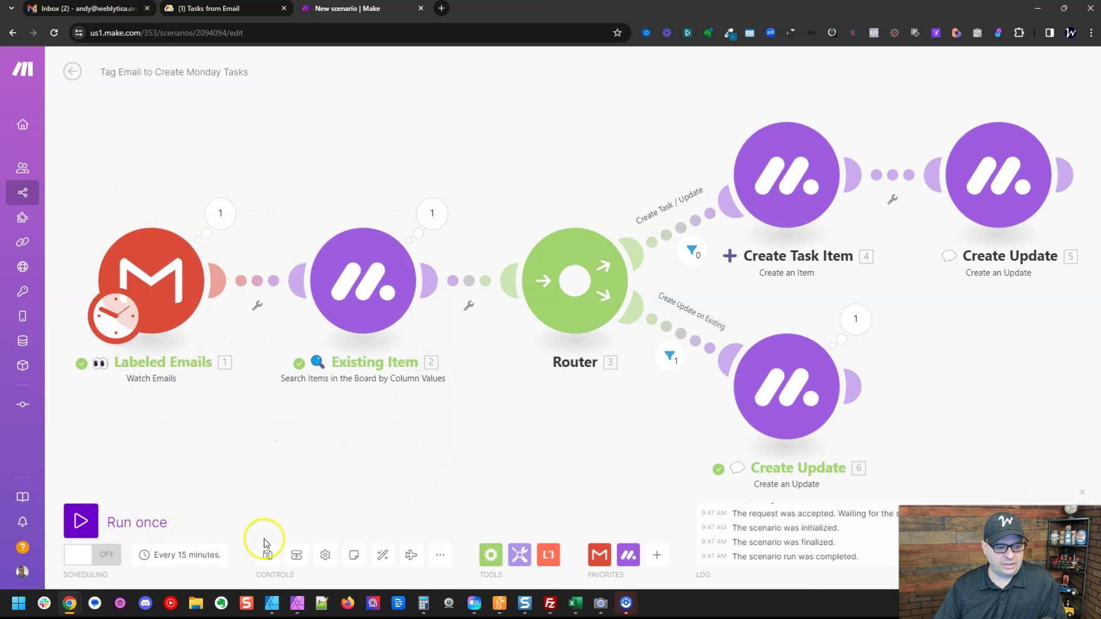
left_click(72, 70)
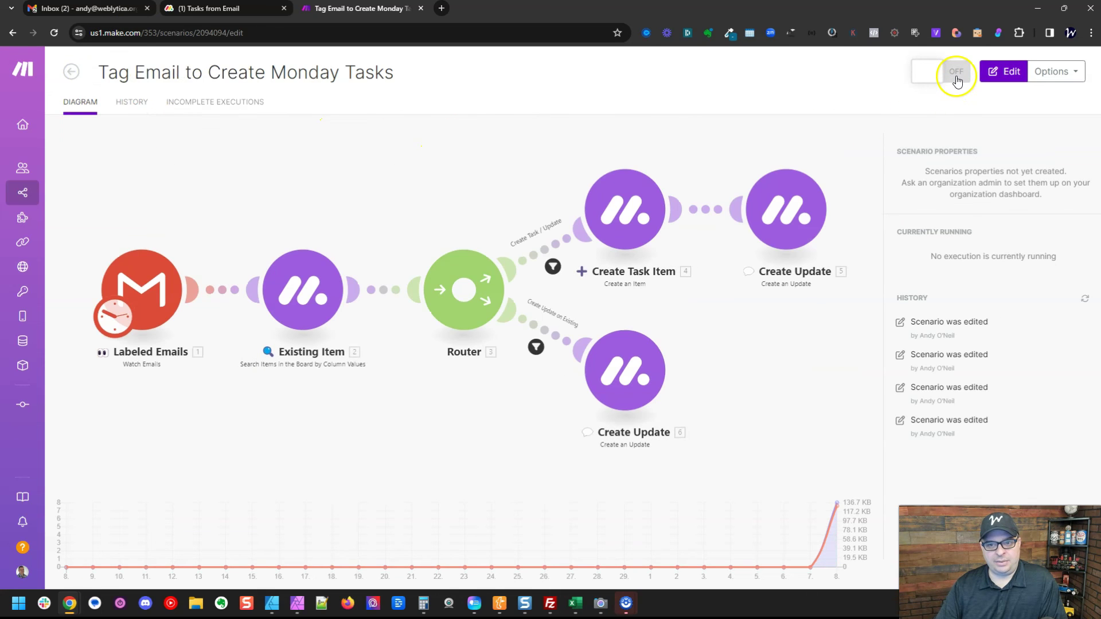
Switch the scenario ON and check the latest successful run in History.
left_click(955, 76)
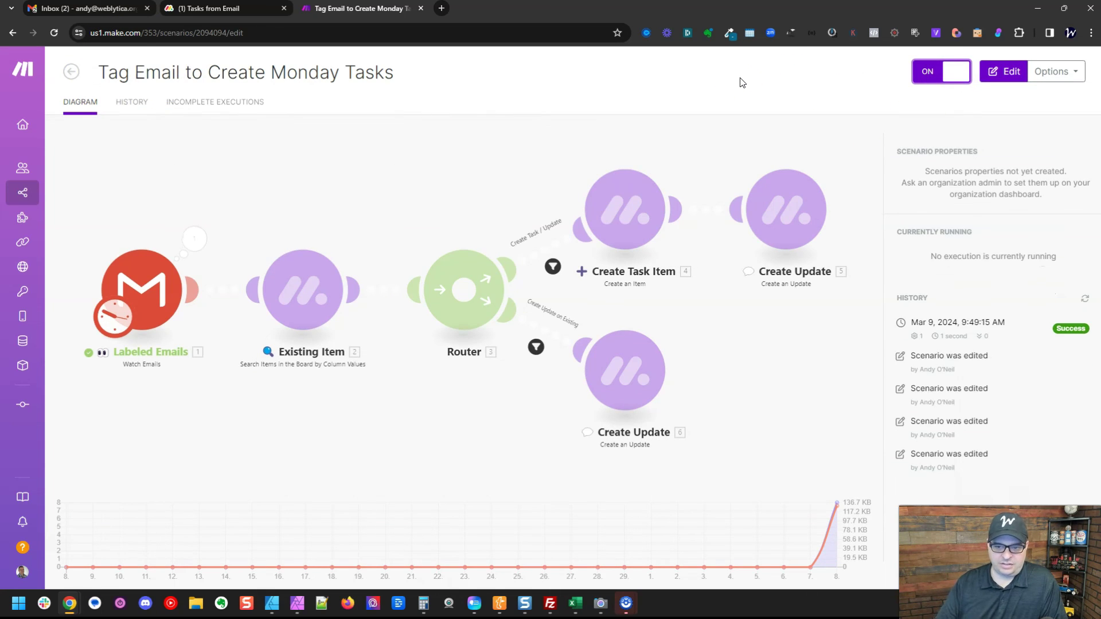
left_click(984, 321)
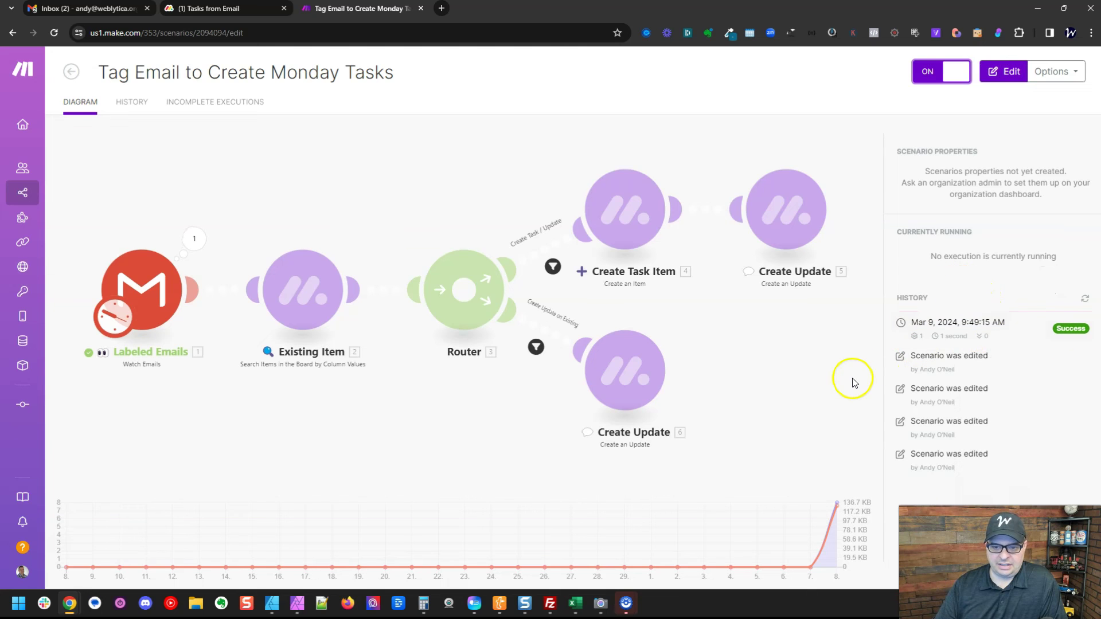